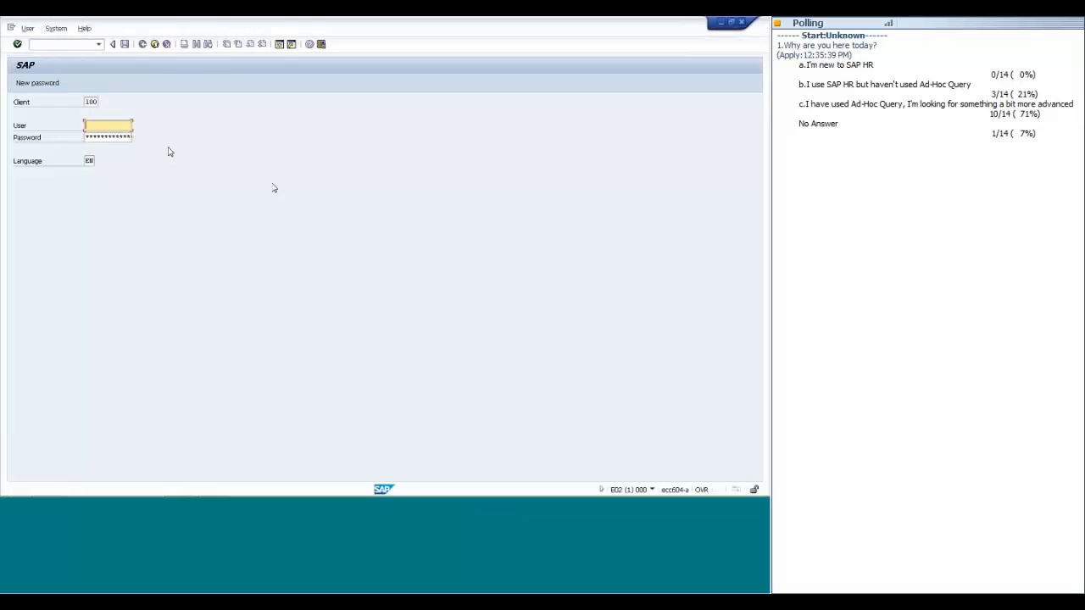
# Log on to SAP GUI with the user name and password.
pyautogui.write('cmackie')
pyautogui.press('Tab')
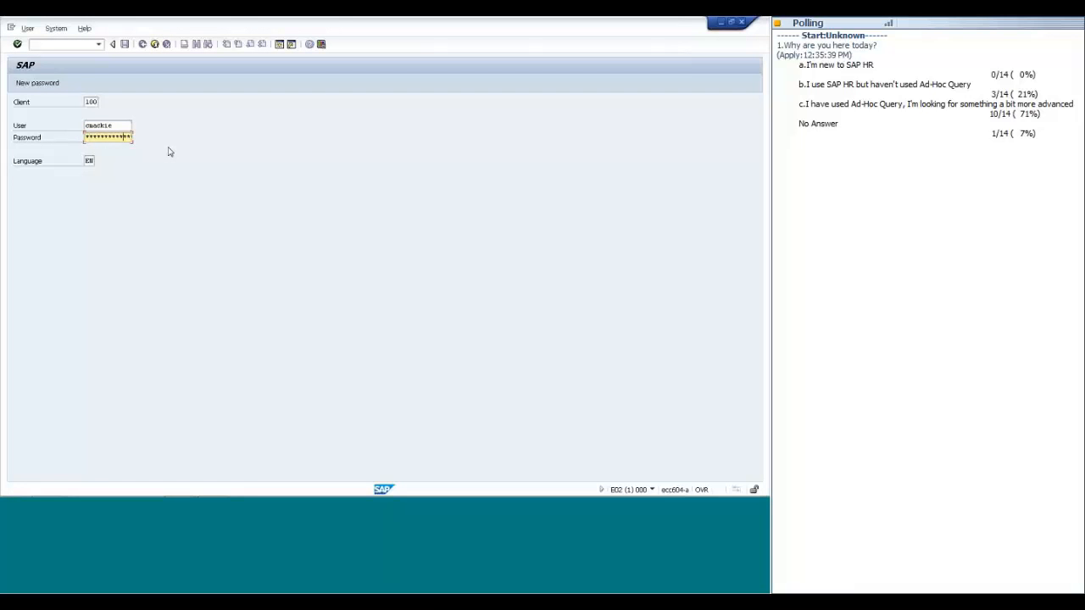
pyautogui.press('Return')
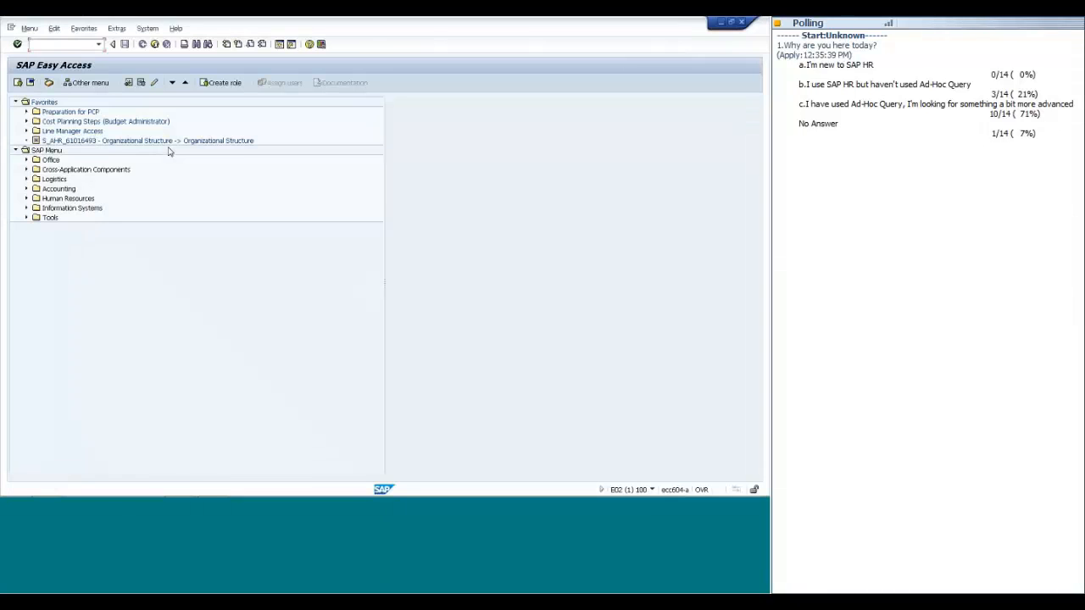
# Launch Ad Hoc Query from Human Resources > Information System > Reporting Tools.
pyautogui.click(26, 198)
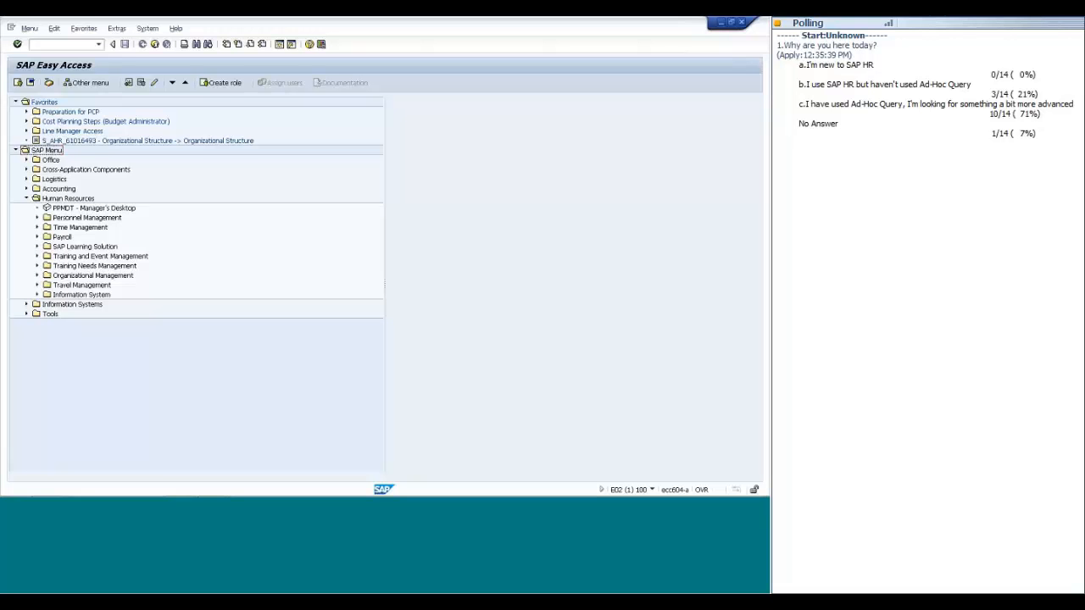
pyautogui.click(37, 295)
pyautogui.click(48, 314)
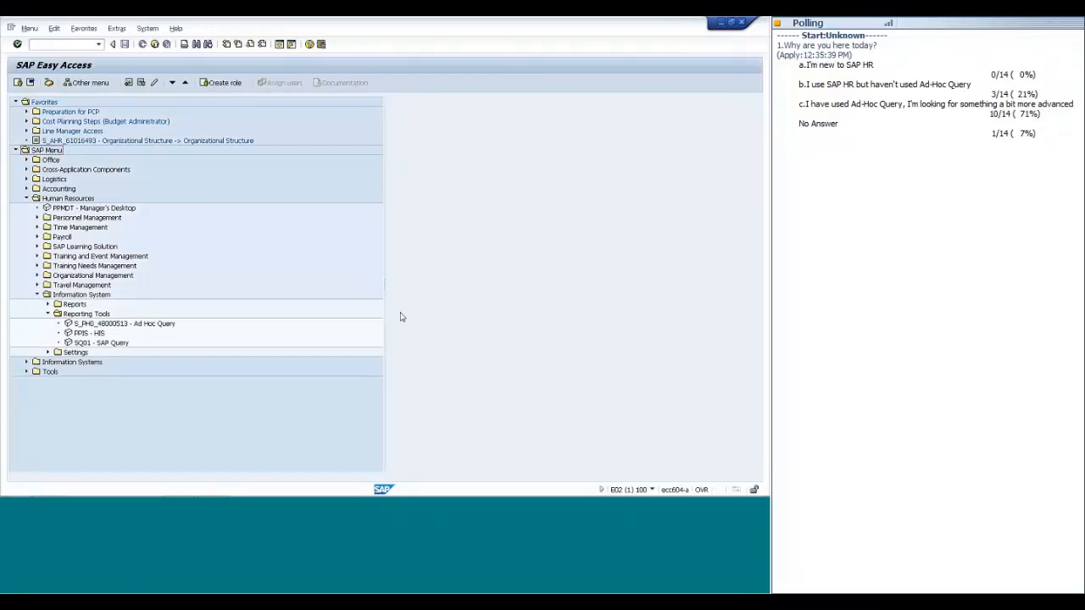
pyautogui.click(170, 323)
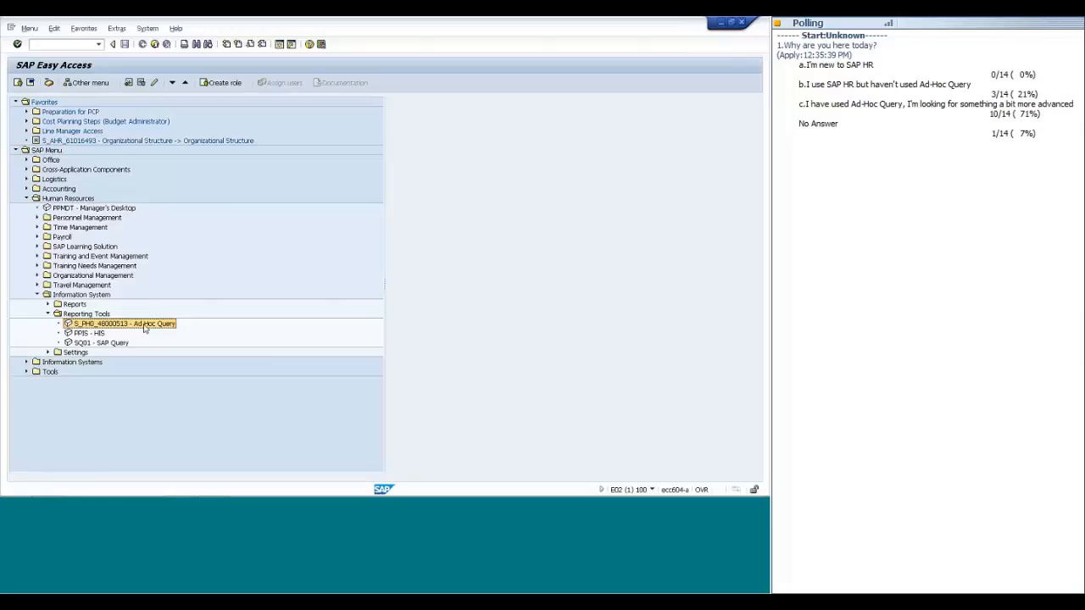
pyautogui.doubleClick(145, 325)
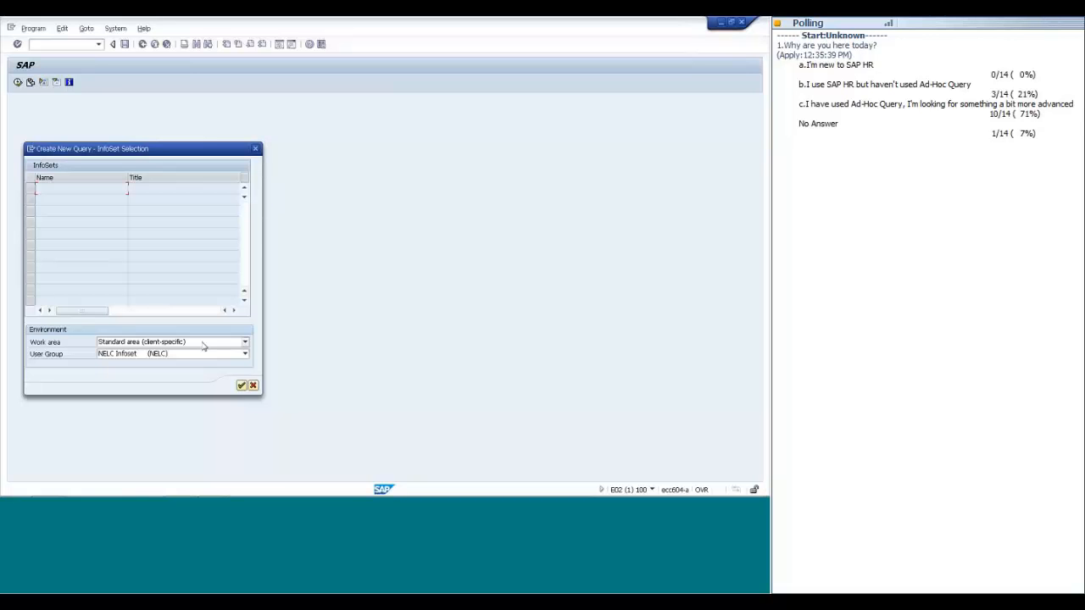
# Keep the Standard work area, choose user group UK Training Team, and open InfoSet ZHR_TRAININGTEAM_PA_INFO.
pyautogui.click(245, 342)
pyautogui.click(195, 350)
pyautogui.click(191, 355)
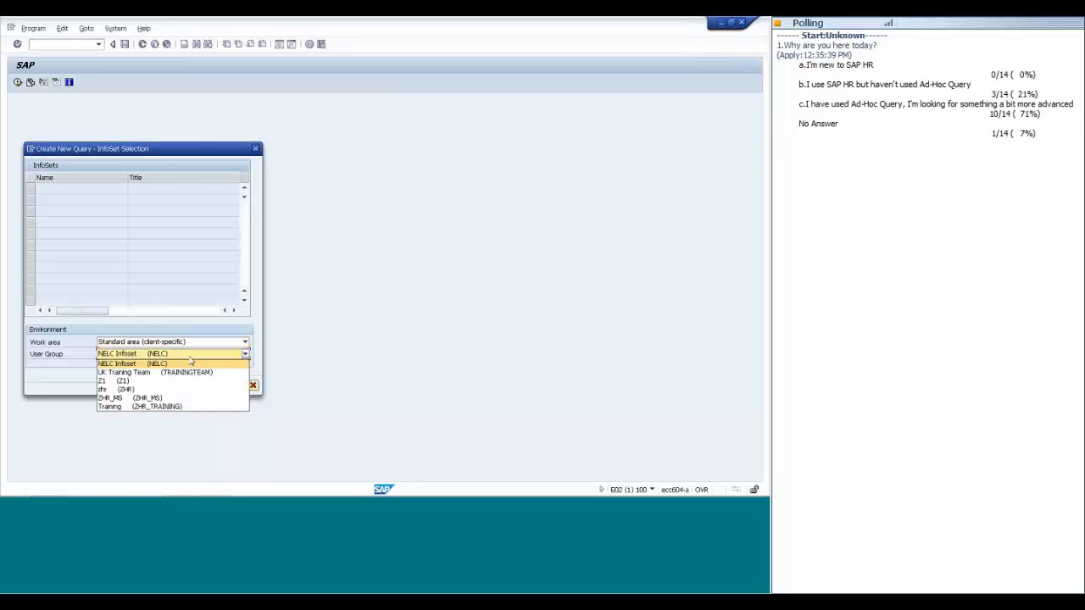
pyautogui.click(193, 372)
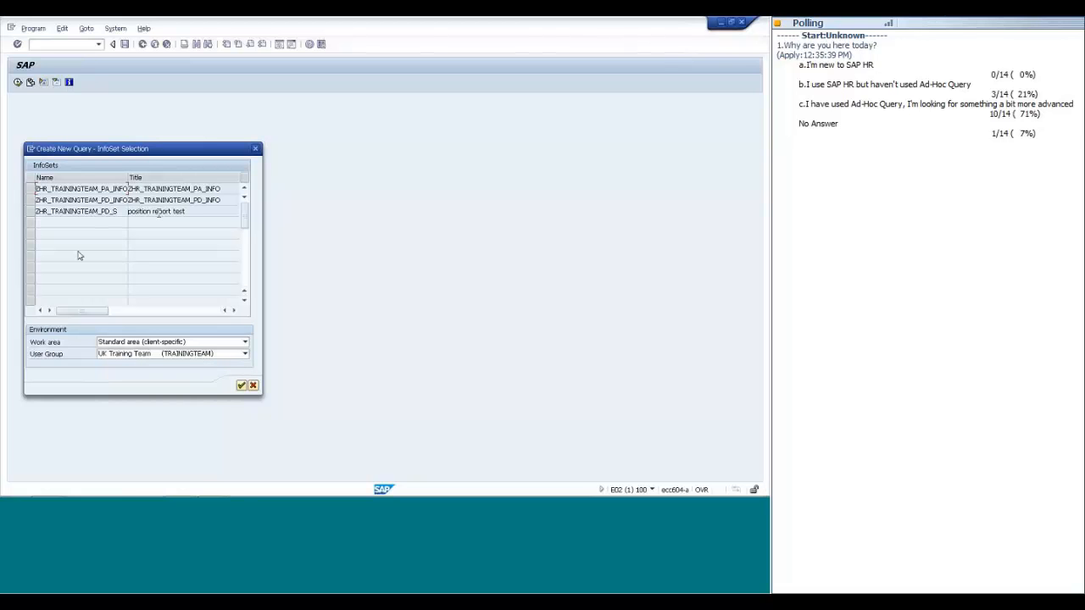
pyautogui.click(34, 189)
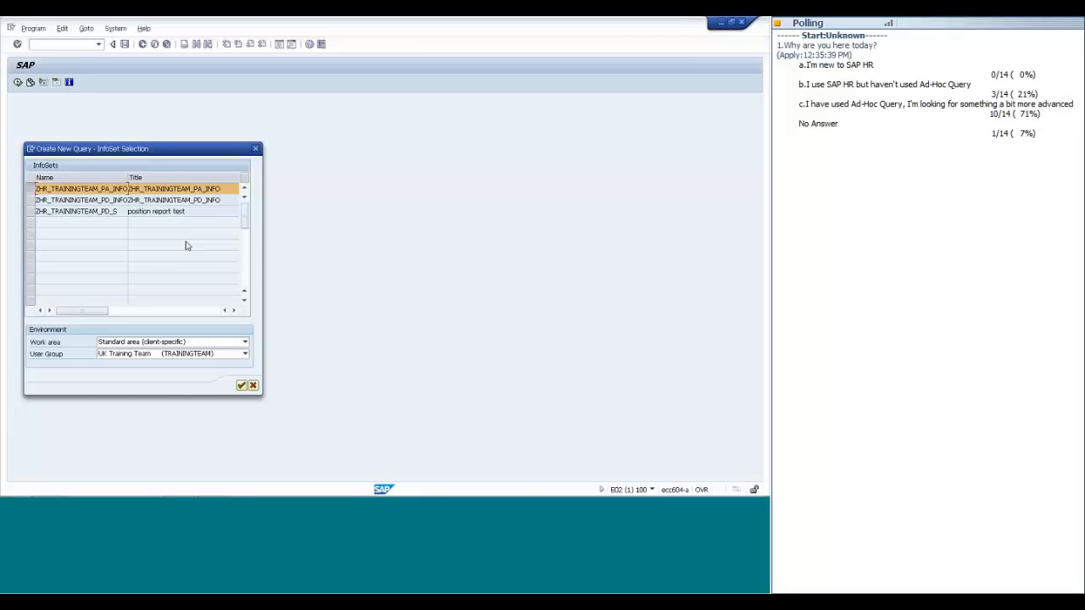
pyautogui.click(241, 385)
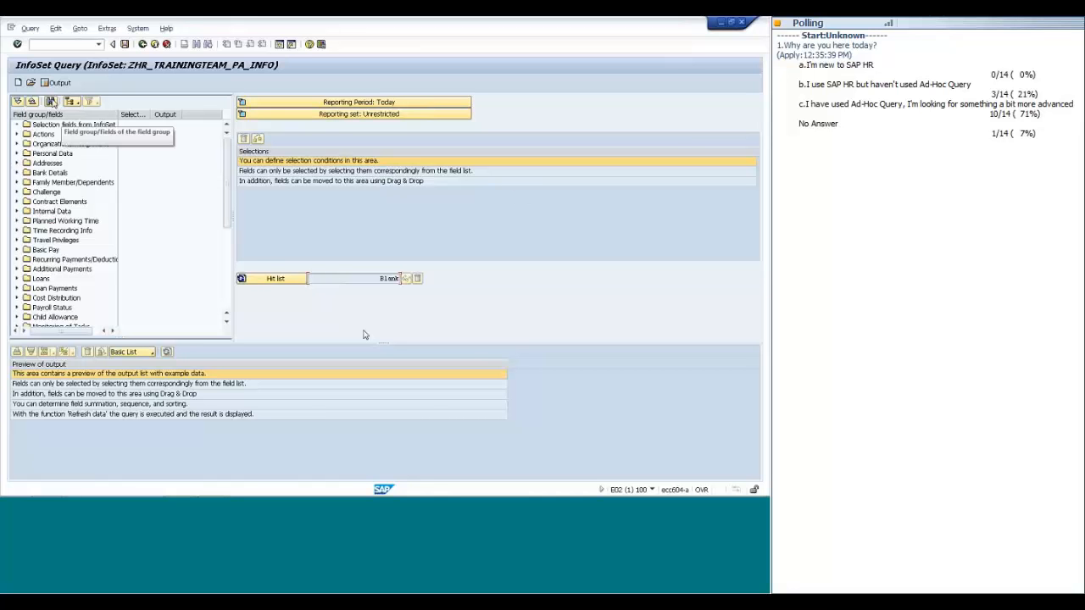
# Expand the Actions field group and drag the splitter to widen the field list pane.
pyautogui.click(16, 134)
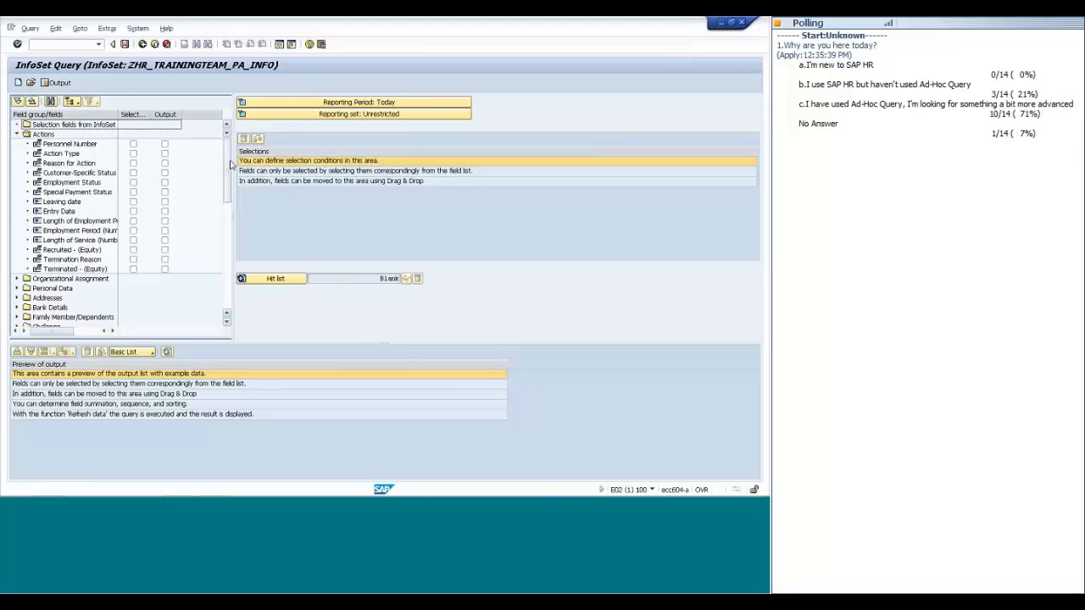
pyautogui.moveTo(233, 160); pyautogui.dragTo(250, 160)
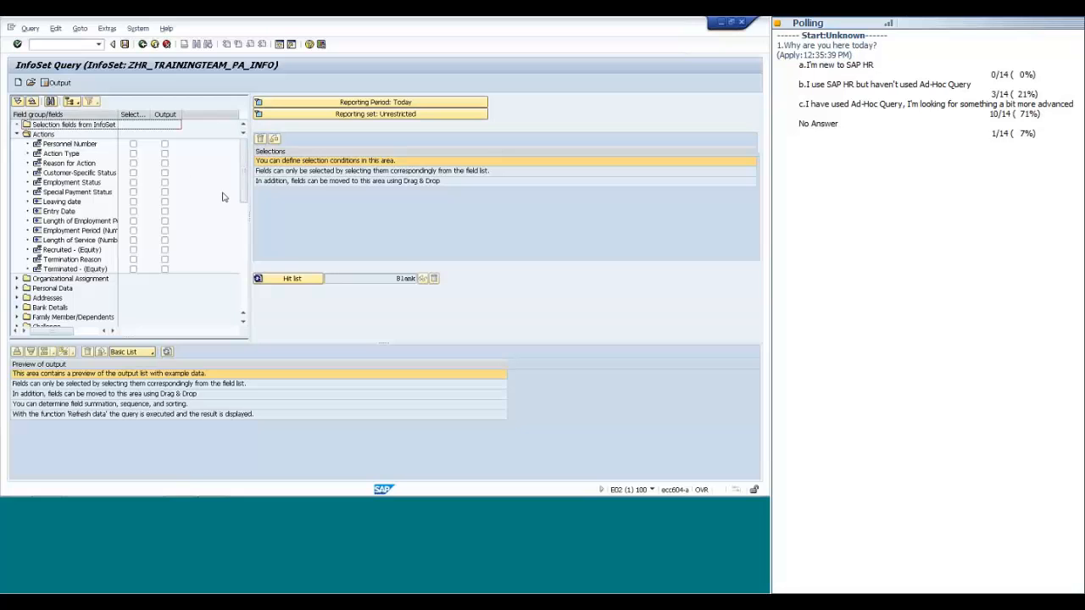
pyautogui.click(17, 135)
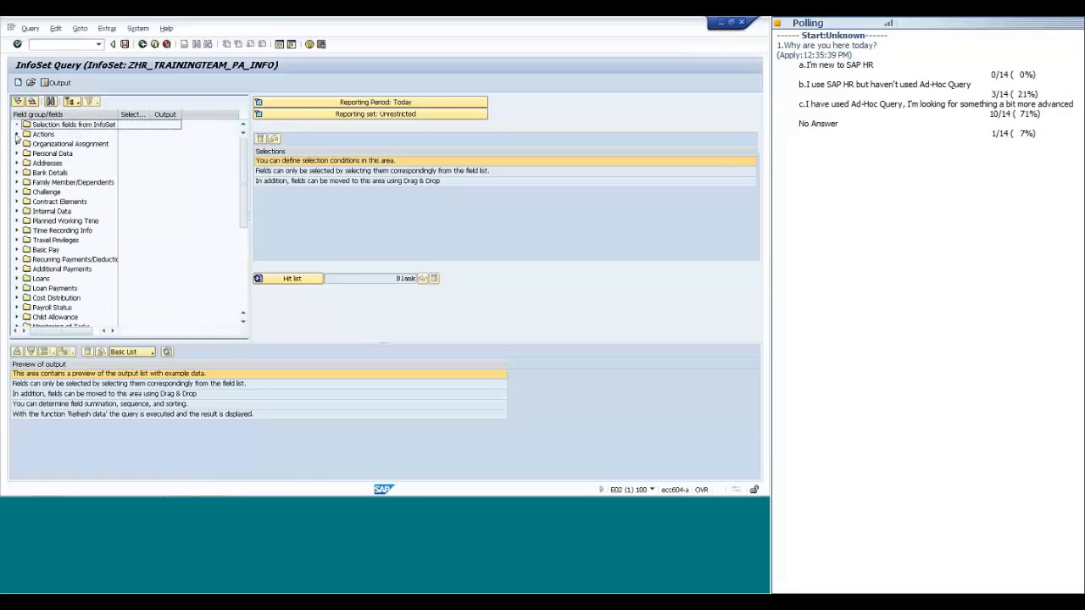
pyautogui.click(16, 135)
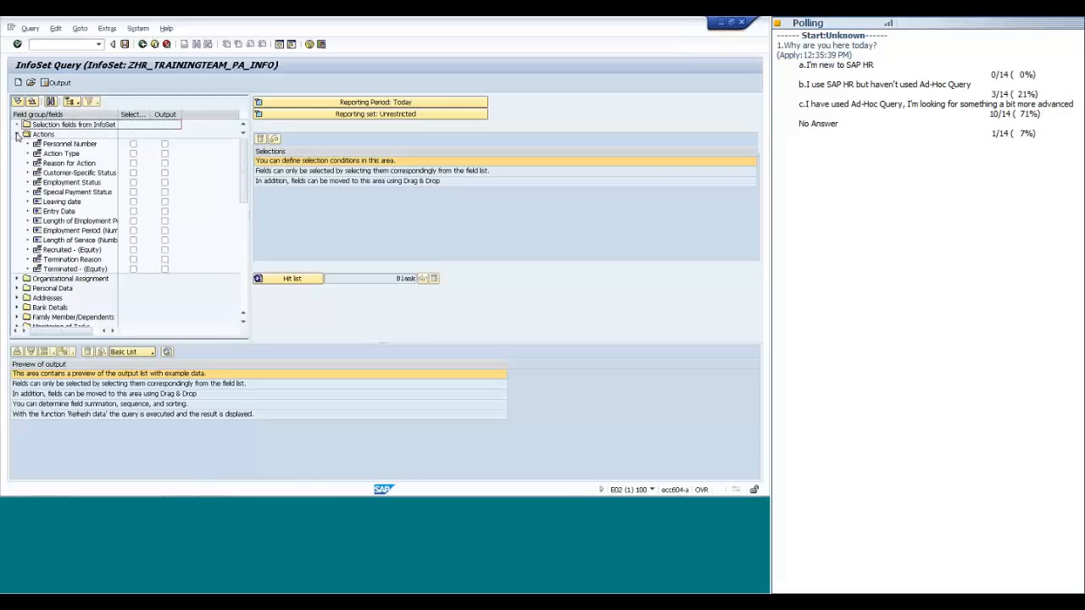
# Output Personnel Number as value only.
pyautogui.rightClick(166, 147)
pyautogui.moveTo(199, 176)
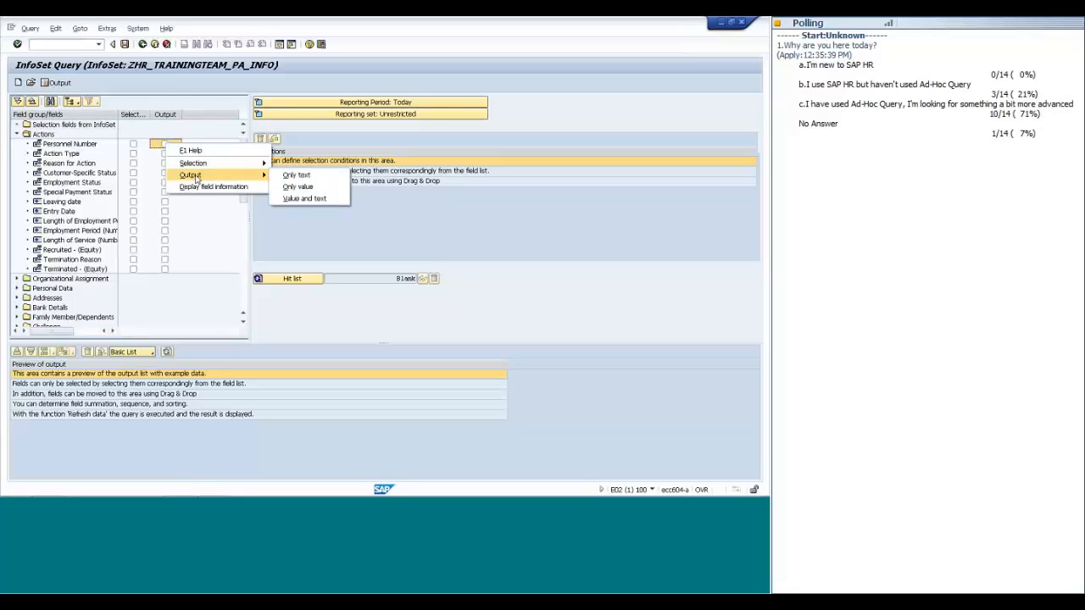
pyautogui.click(307, 188)
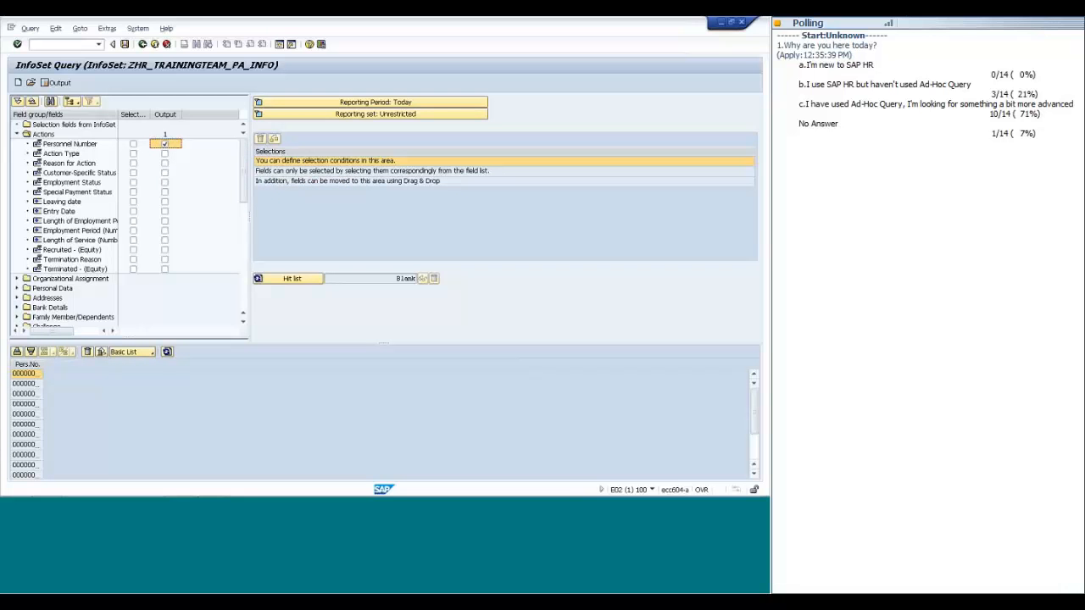
# Add Employment Status as a selection criterion set to 3 (Active).
pyautogui.click(133, 183)
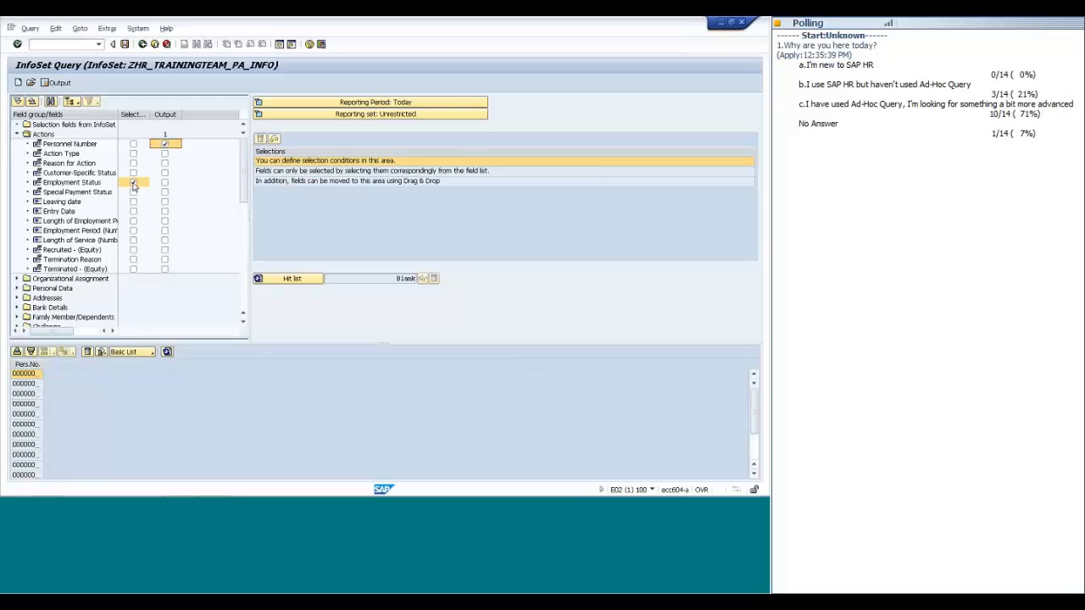
pyautogui.click(165, 146)
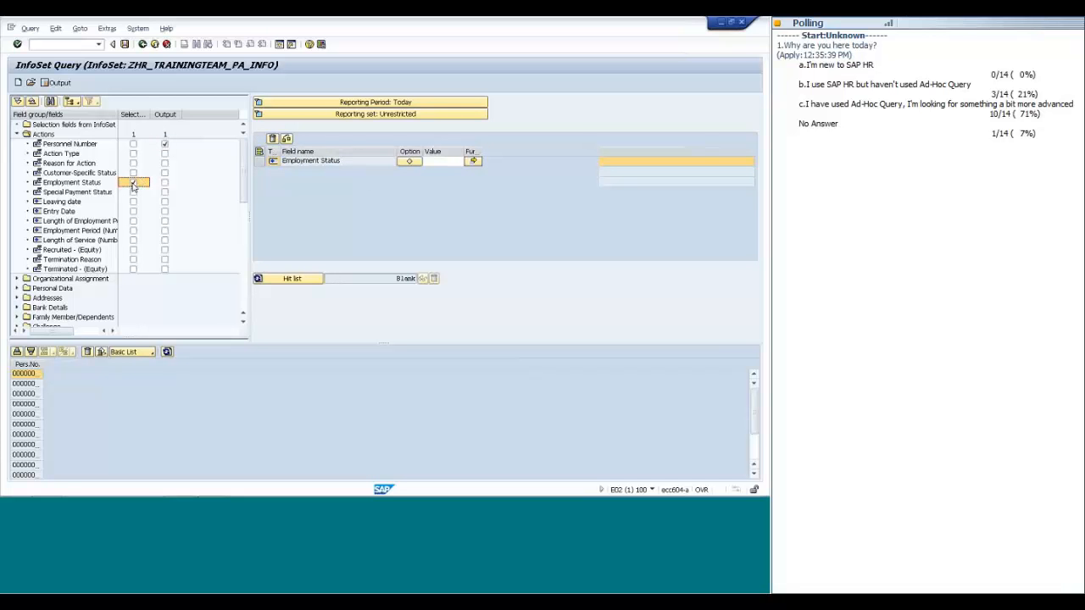
pyautogui.click(456, 161)
pyautogui.click(460, 161)
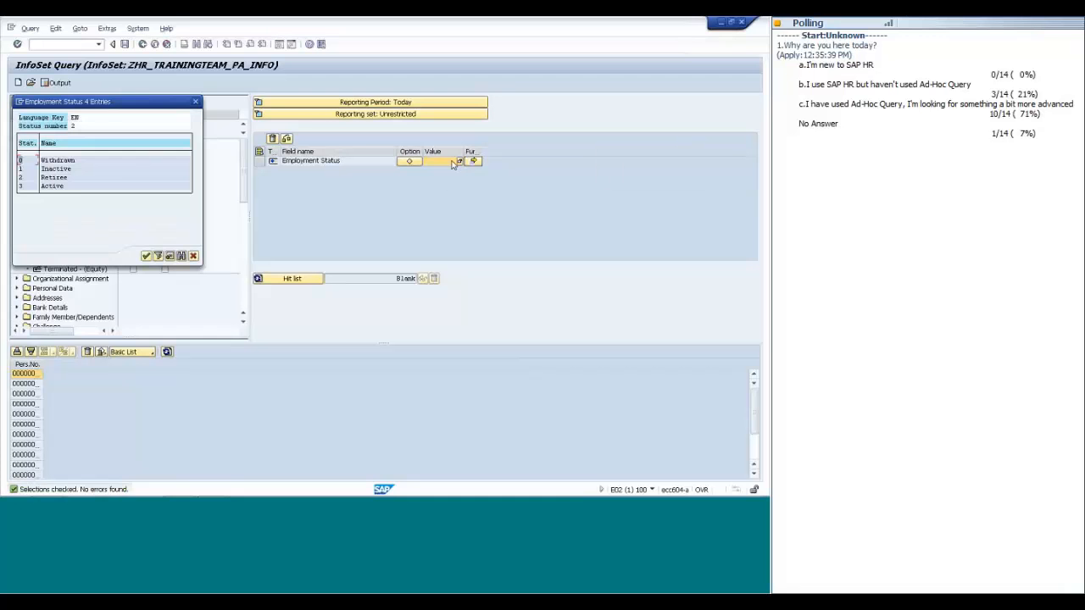
pyautogui.doubleClick(68, 186)
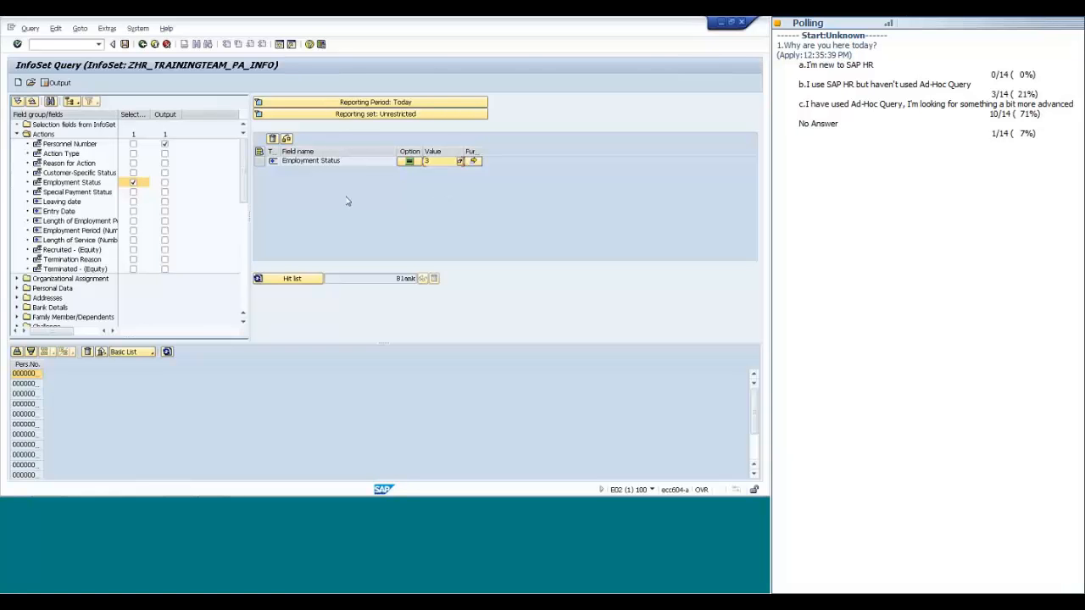
# Output Position as value only and Organizational Unit as value and text.
pyautogui.click(16, 134)
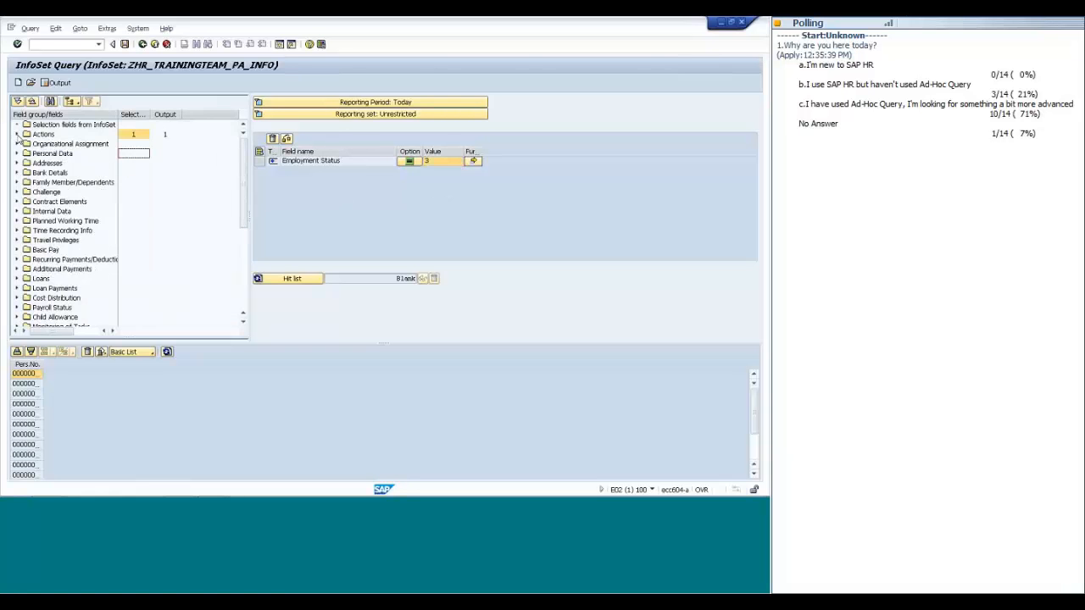
pyautogui.click(16, 144)
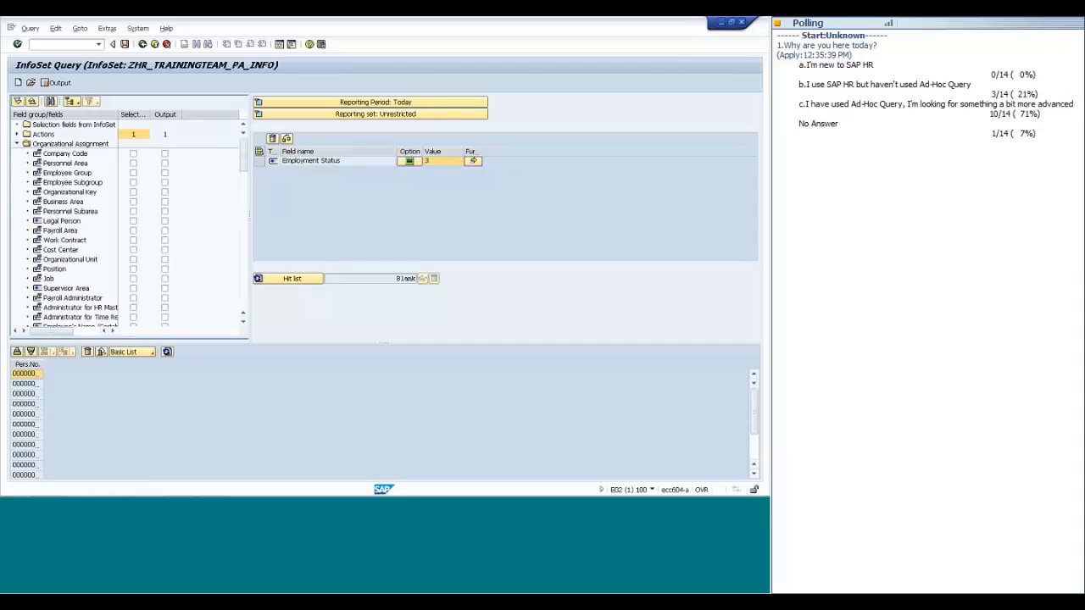
pyautogui.rightClick(165, 270)
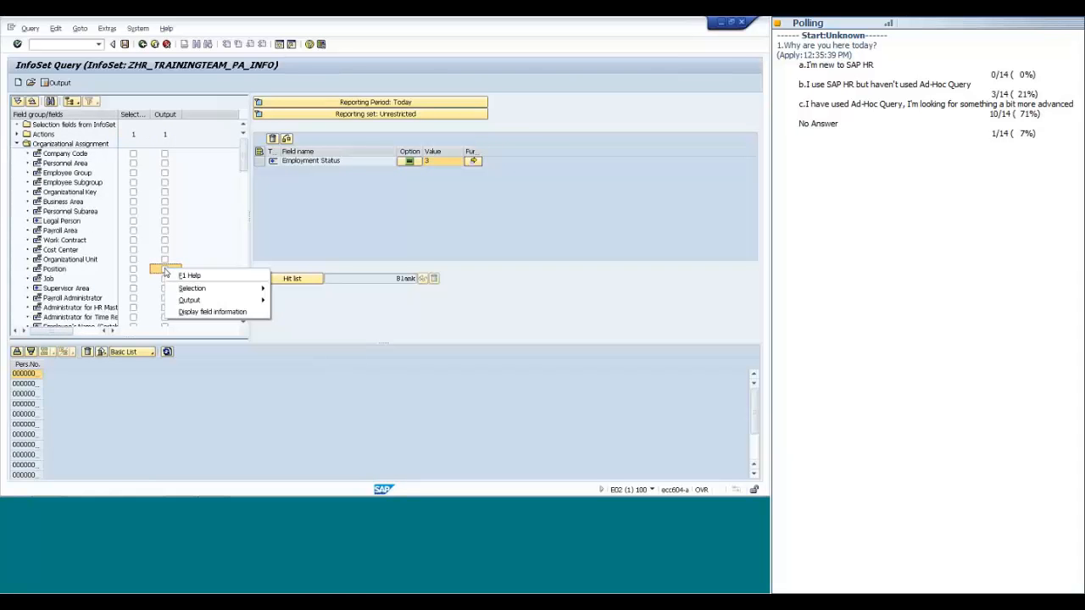
pyautogui.moveTo(217, 303)
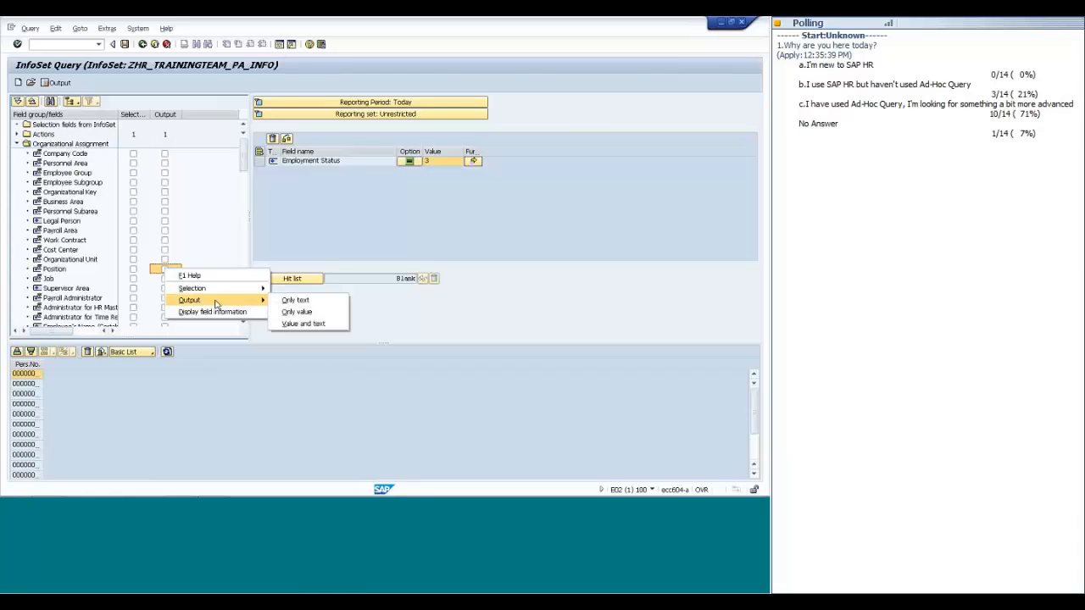
pyautogui.click(303, 324)
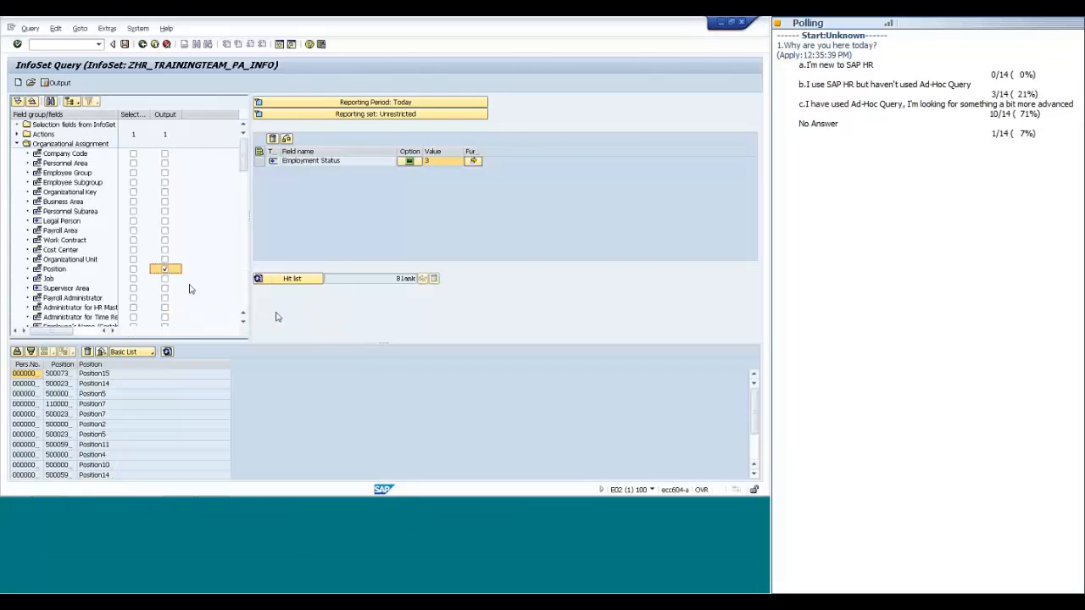
pyautogui.rightClick(167, 260)
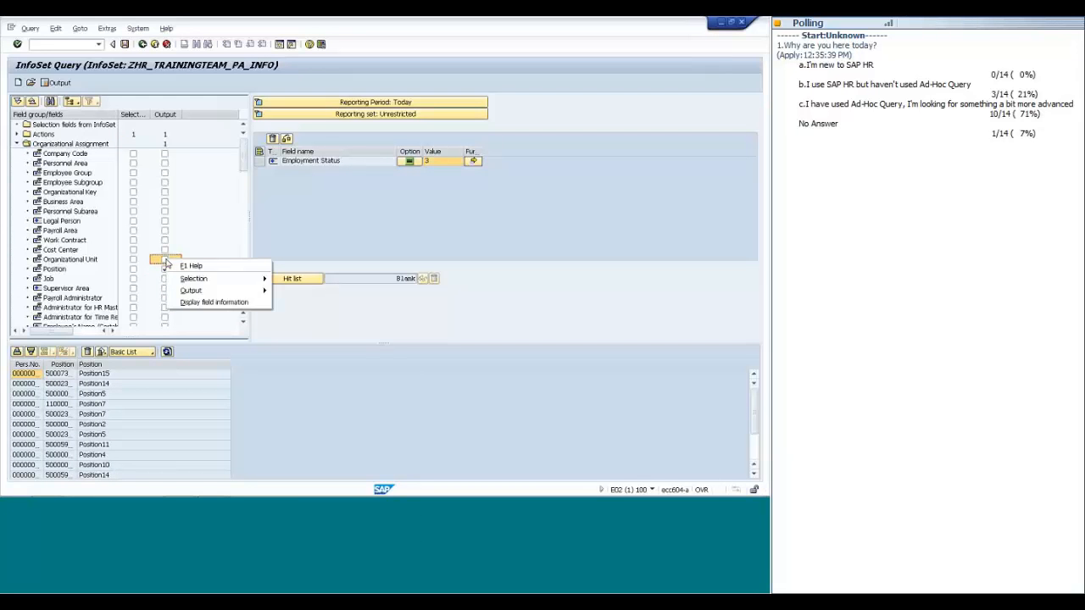
pyautogui.moveTo(211, 292)
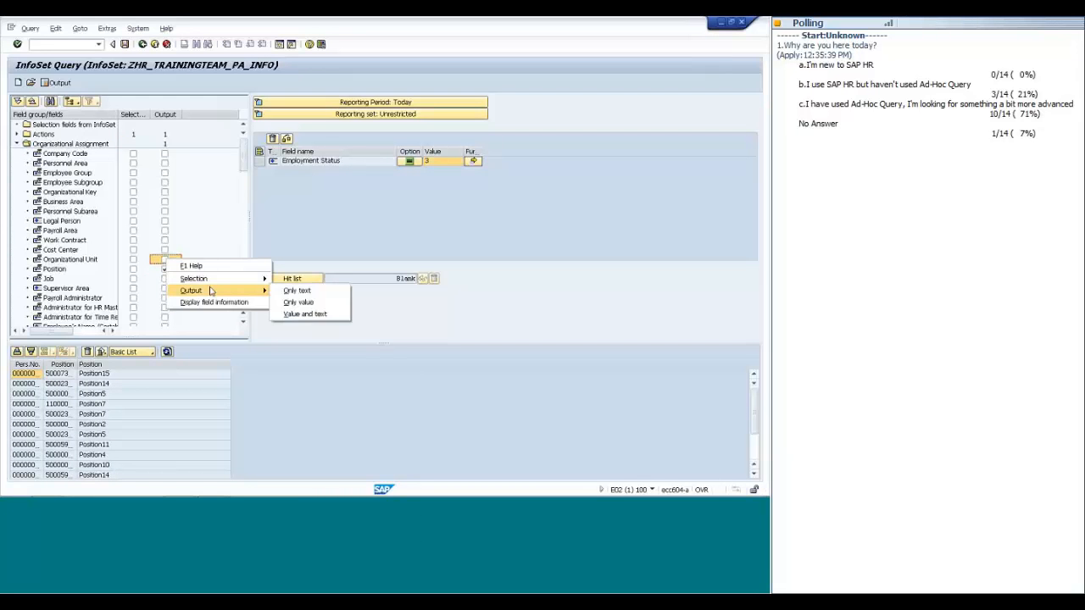
pyautogui.click(310, 315)
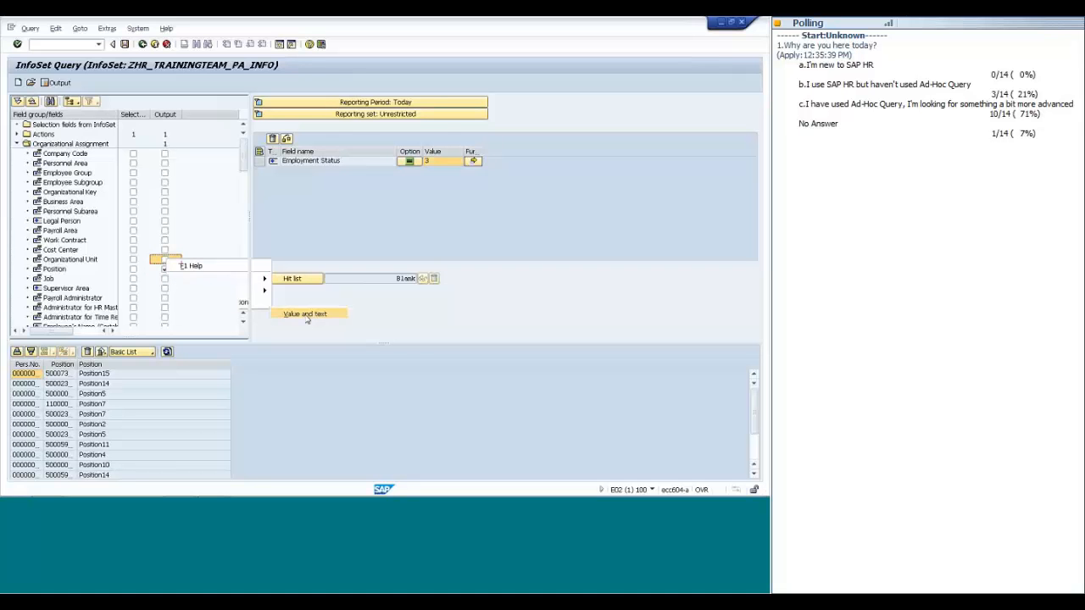
pyautogui.click(16, 144)
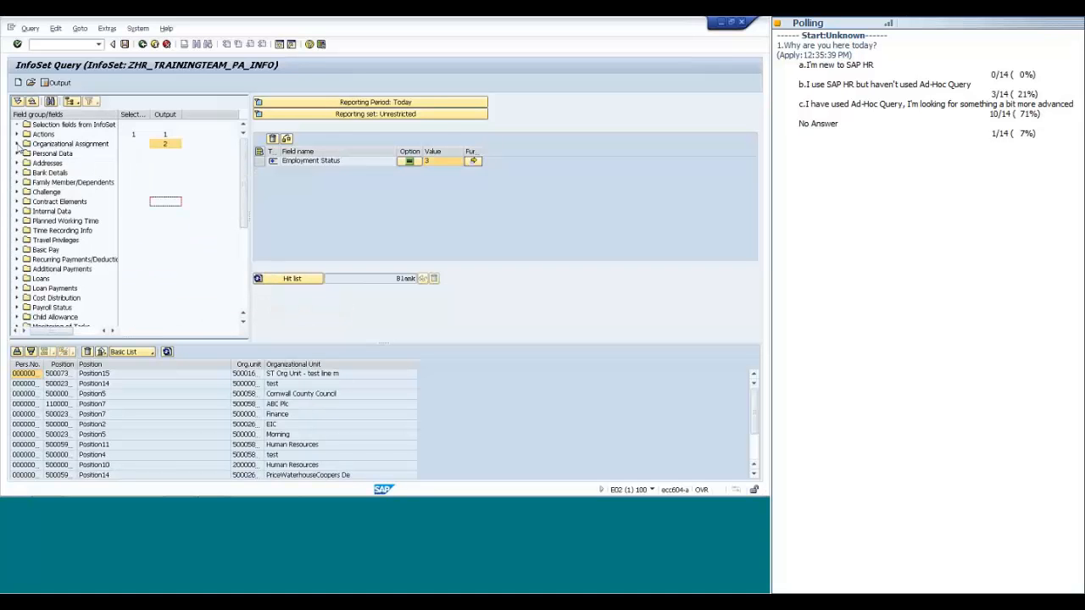
# Tick Surname, First Name and Form-of-Address Key from Personal Data for output.
pyautogui.click(16, 153)
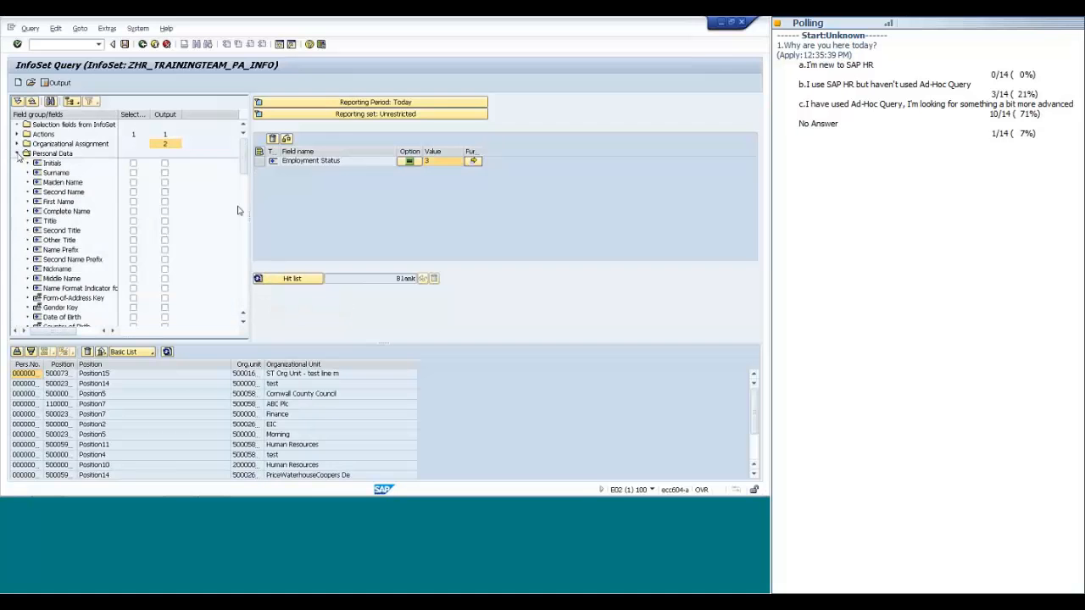
pyautogui.click(165, 174)
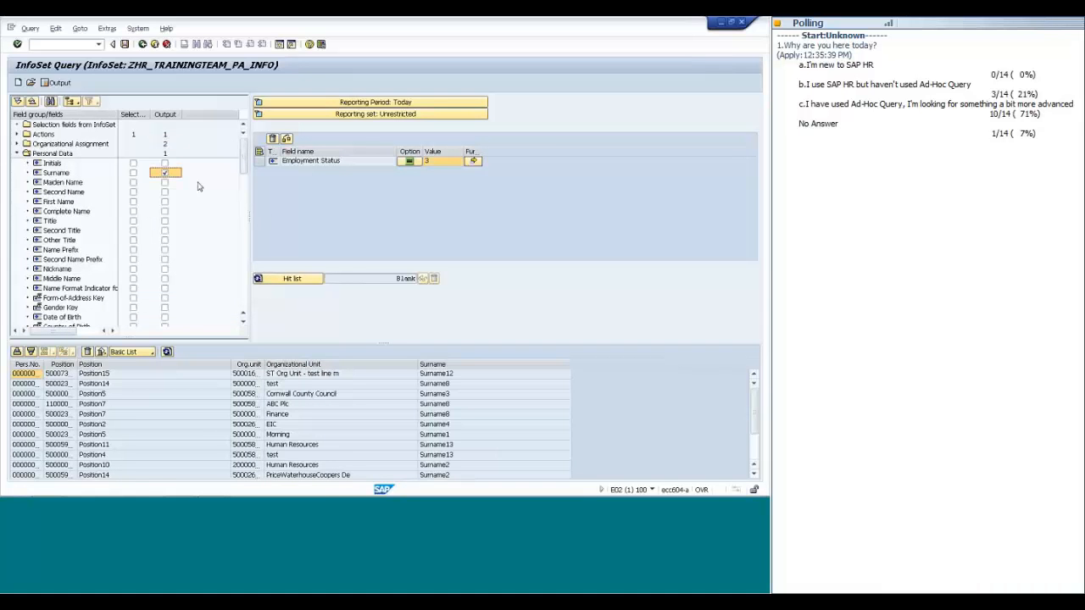
pyautogui.click(164, 202)
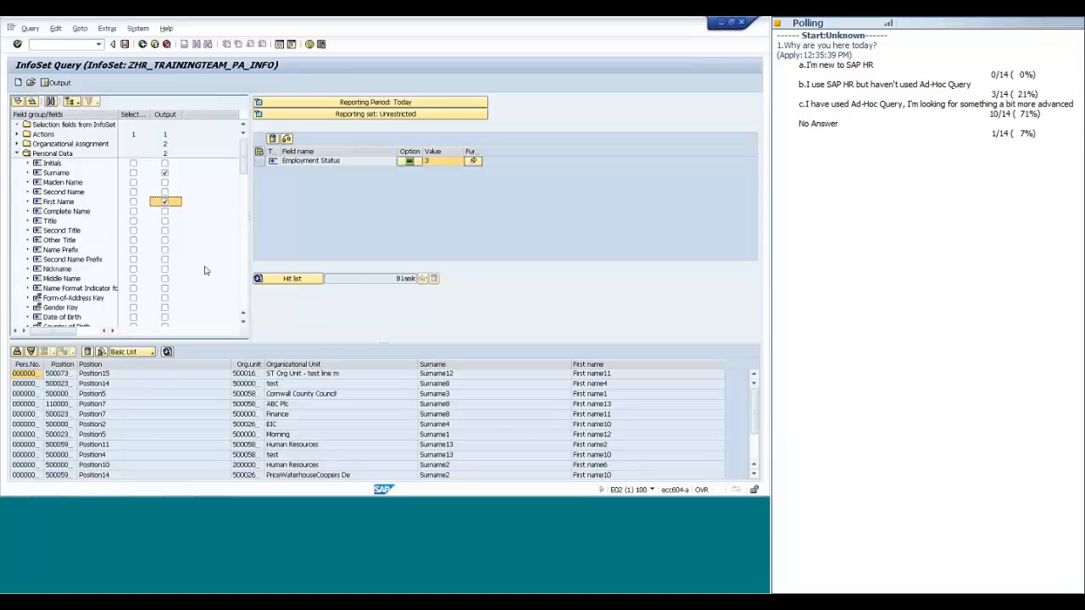
pyautogui.scroll(-1, 194, 280)
pyautogui.click(165, 279)
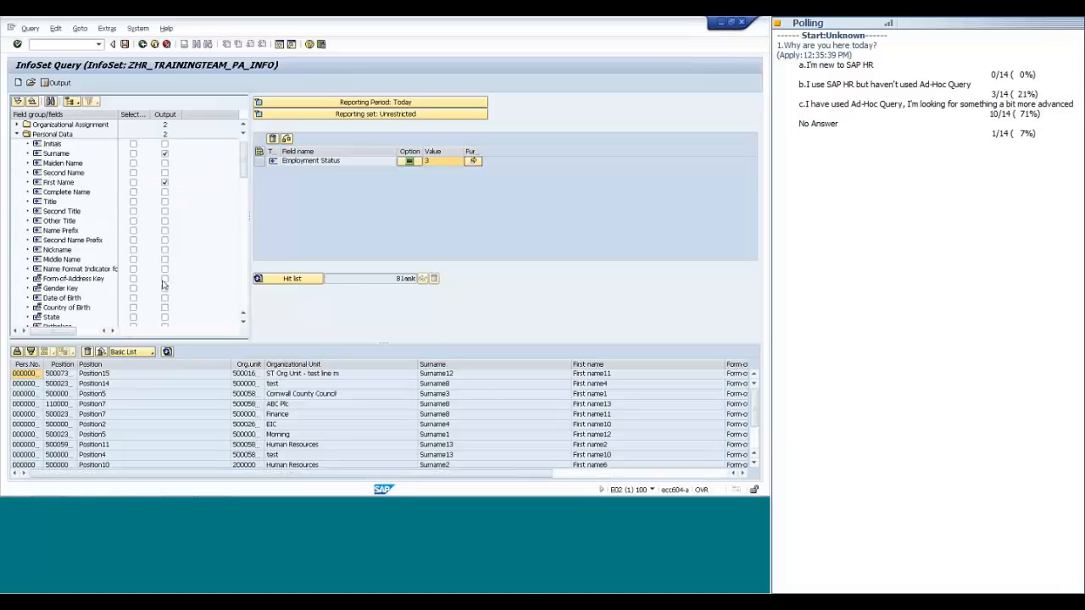
pyautogui.scroll(-10, 205, 271)
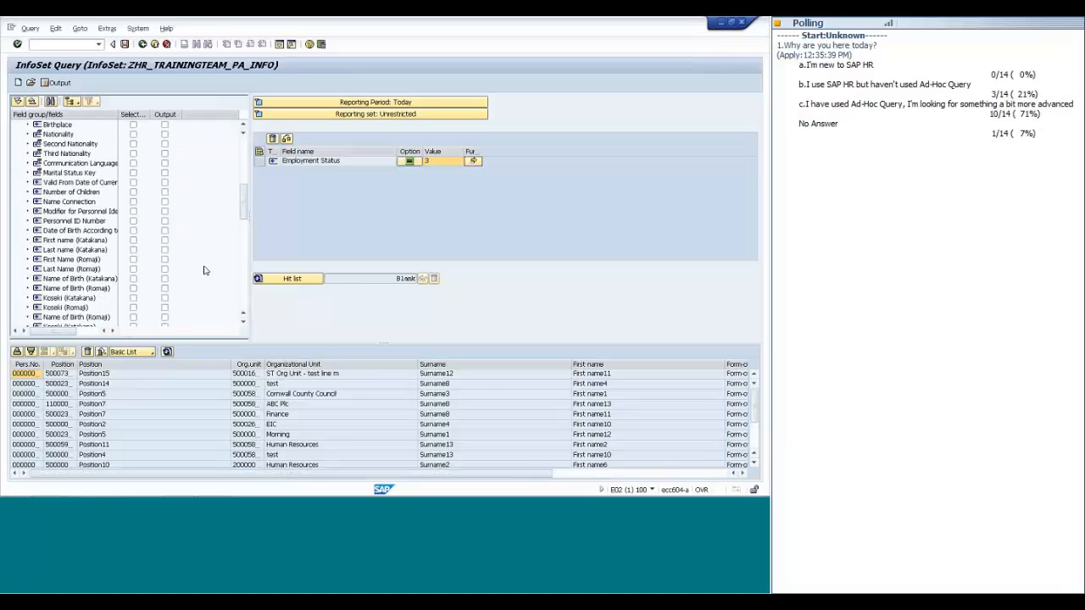
pyautogui.scroll(-4, 203, 271)
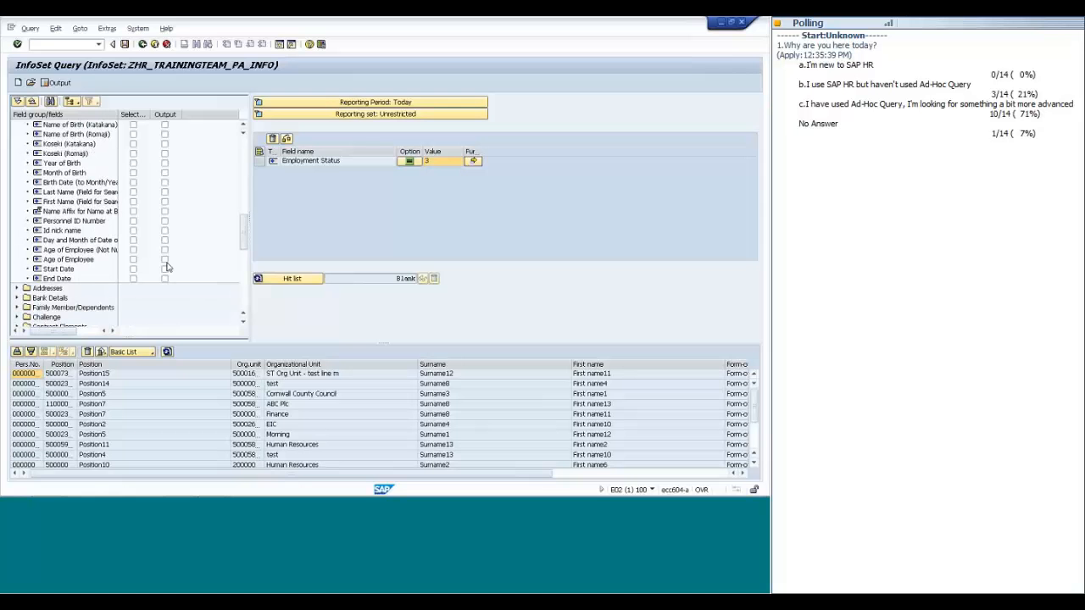
pyautogui.moveTo(240, 243); pyautogui.dragTo(240, 136)
pyautogui.click(16, 153)
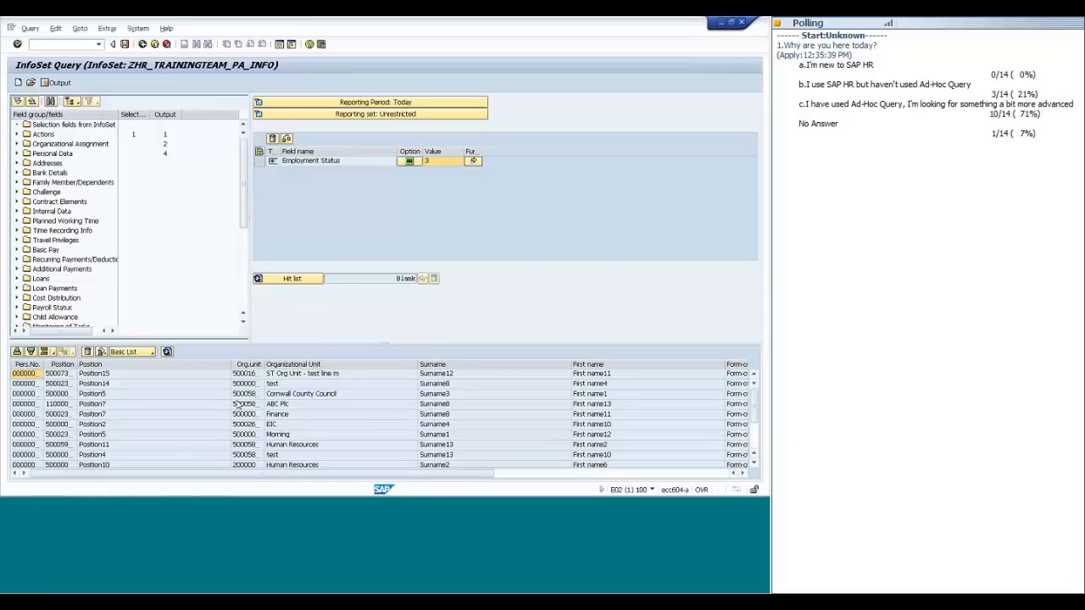
# Tick Annual salary from the Basic Pay field group for output.
pyautogui.scroll(-1, 67, 221)
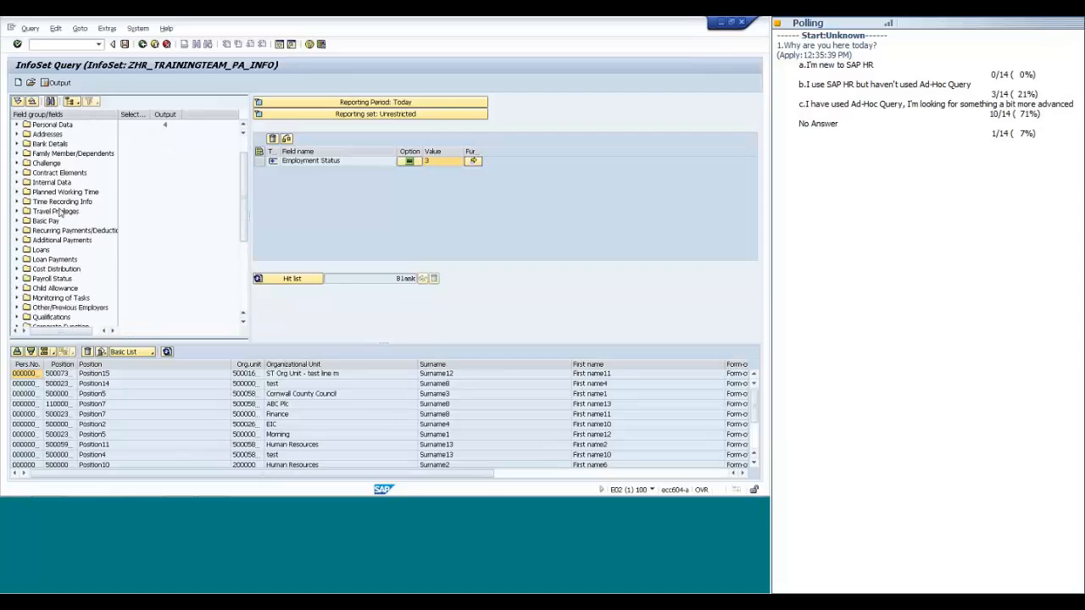
pyautogui.click(17, 222)
pyautogui.scroll(-7, 226, 273)
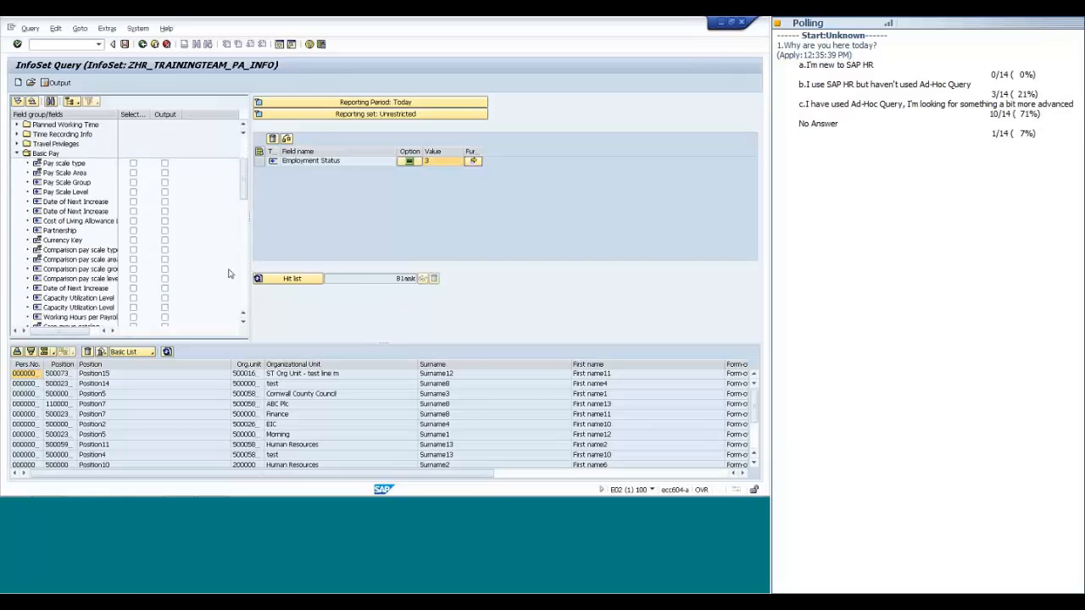
pyautogui.scroll(-4, 226, 273)
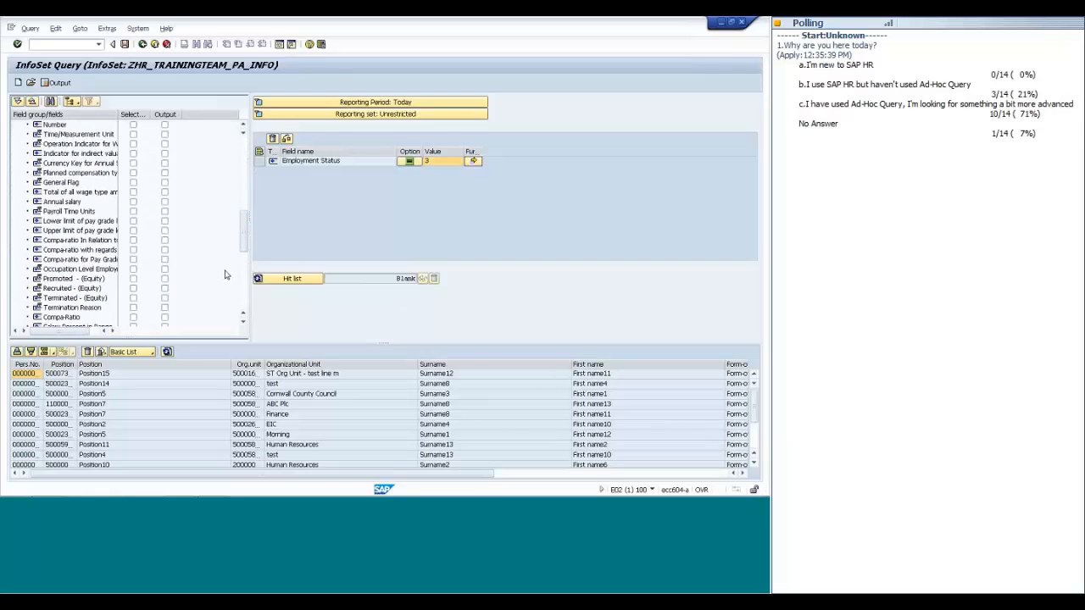
pyautogui.click(164, 202)
# Collapse Basic Pay and run the hit list count, which shows 800 persons.
pyautogui.scroll(10, 206, 291)
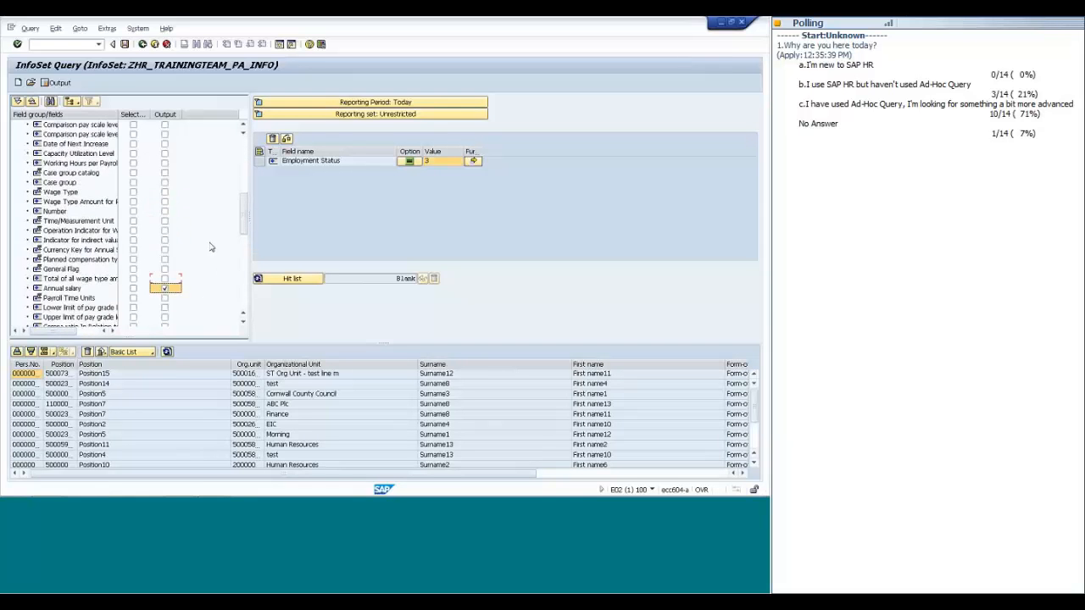
pyautogui.scroll(1, 210, 252)
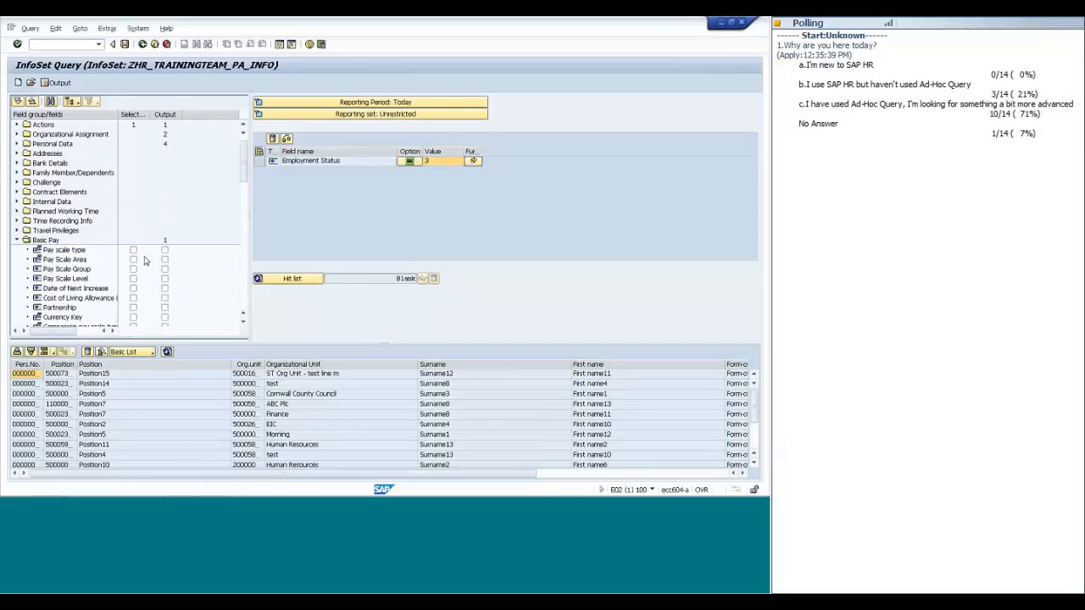
pyautogui.click(16, 241)
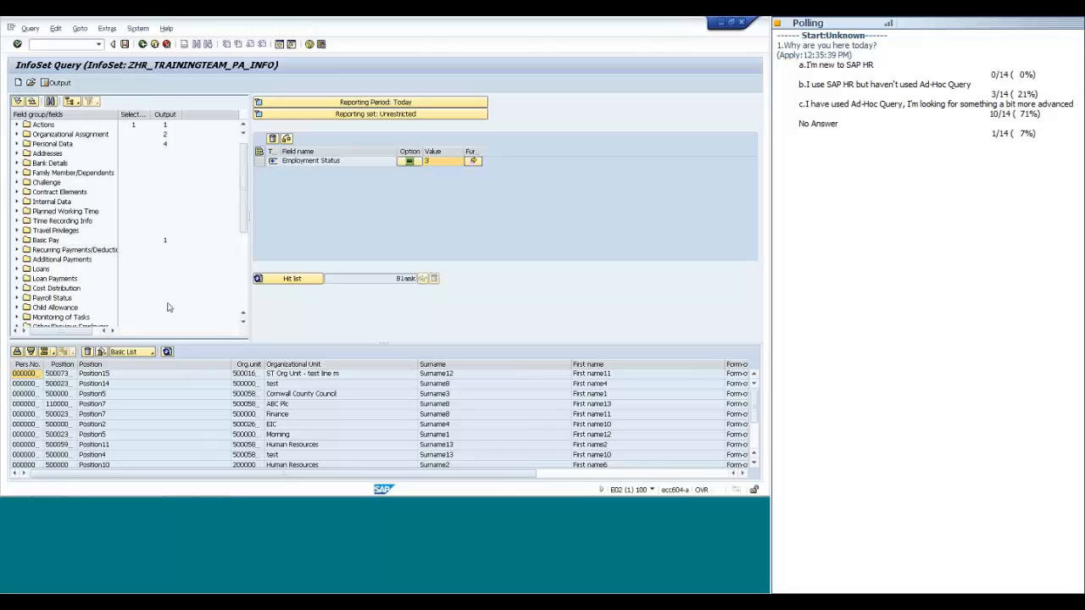
pyautogui.scroll(1, 169, 305)
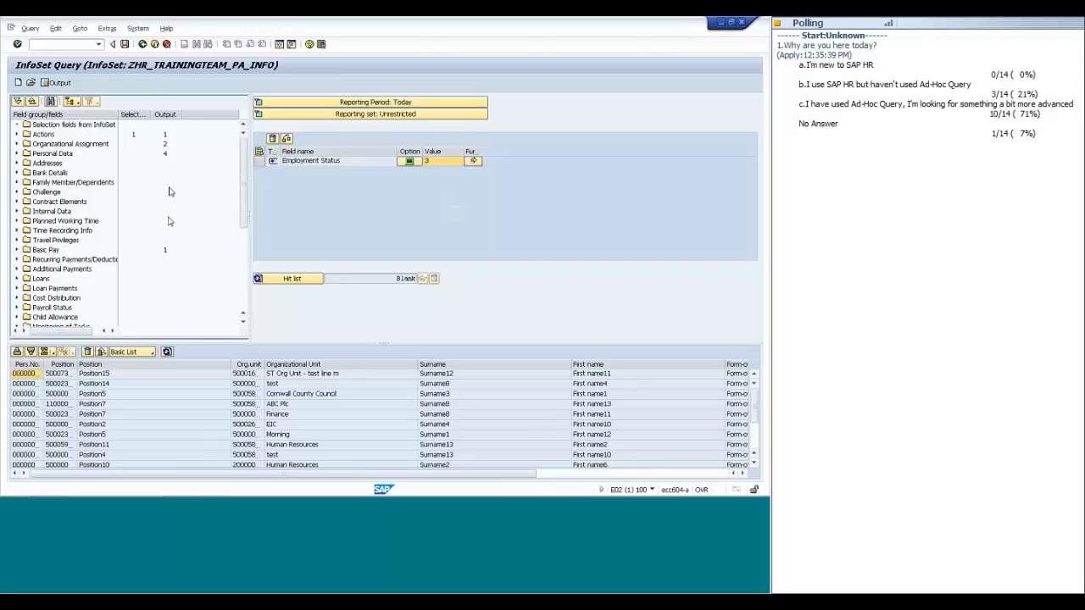
pyautogui.click(288, 283)
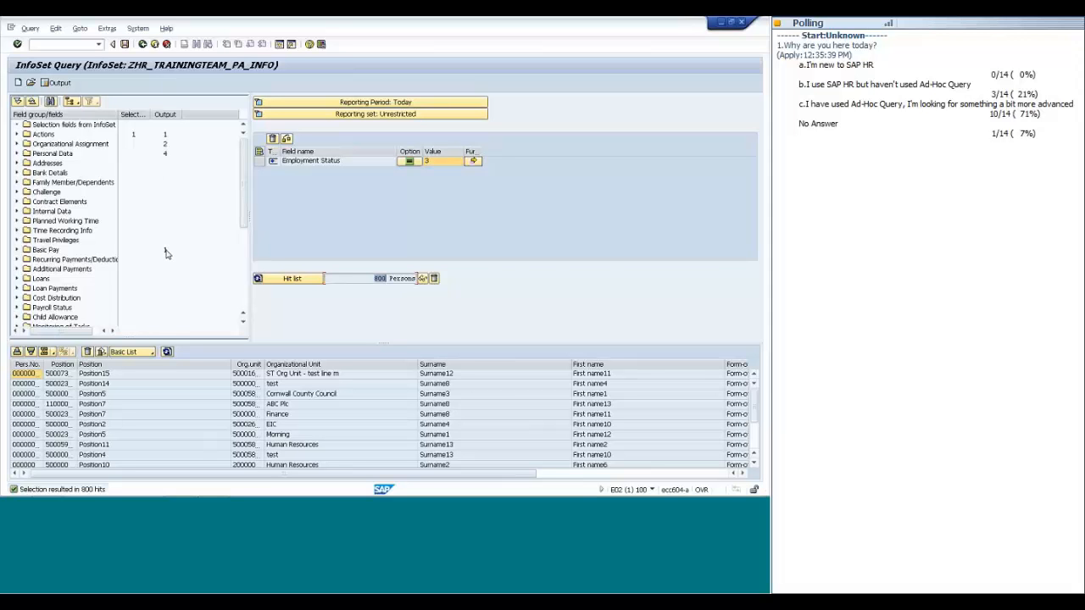
# Tick Age of Employee for both output and selection.
pyautogui.click(17, 155)
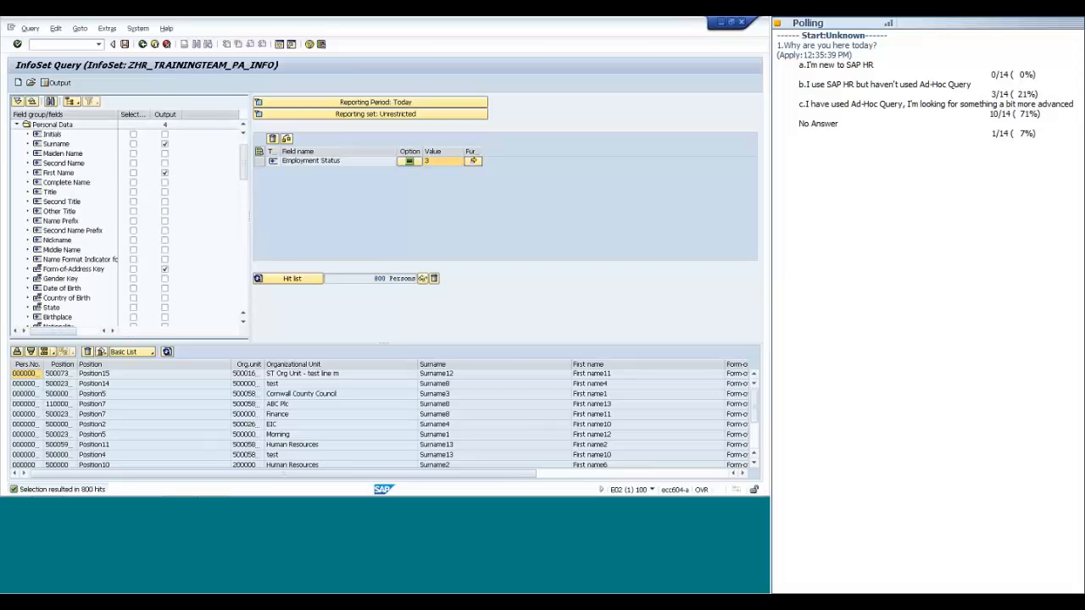
pyautogui.scroll(-6, 184, 254)
pyautogui.scroll(-3, 184, 254)
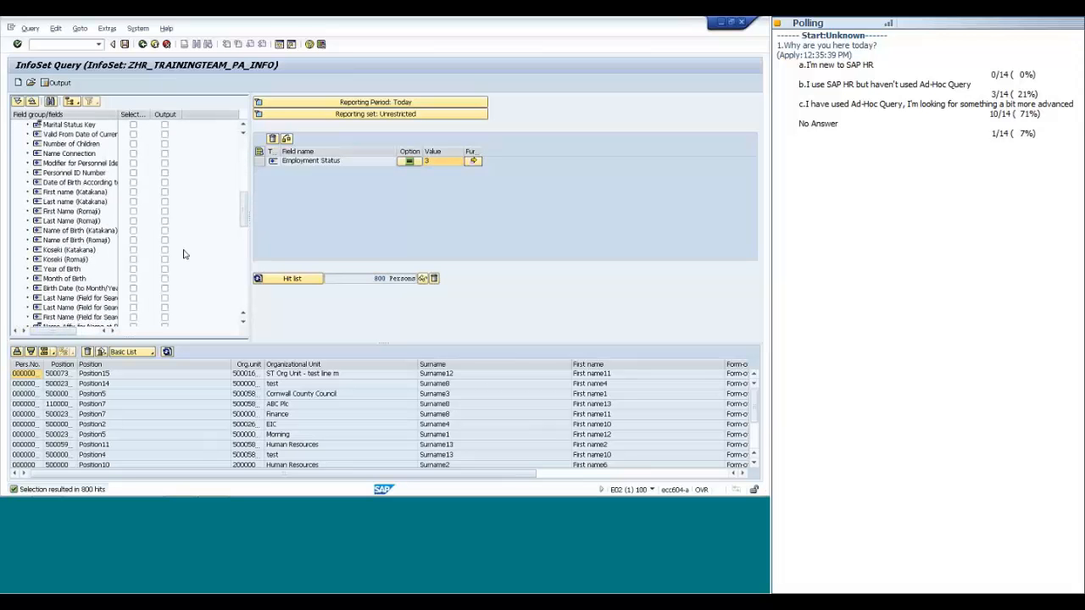
pyautogui.scroll(-5, 184, 253)
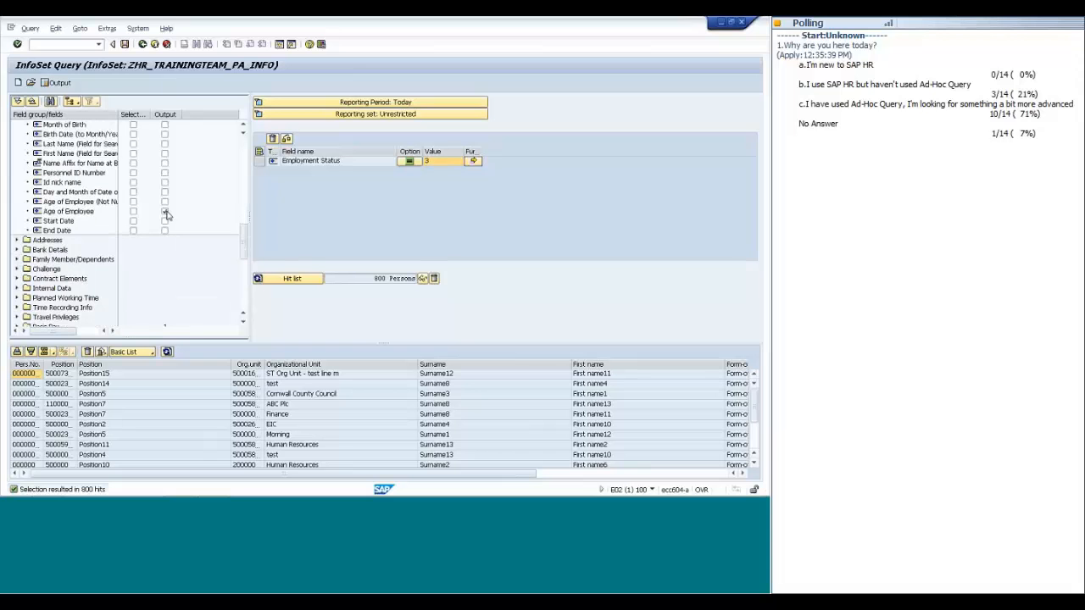
pyautogui.click(165, 211)
pyautogui.click(133, 211)
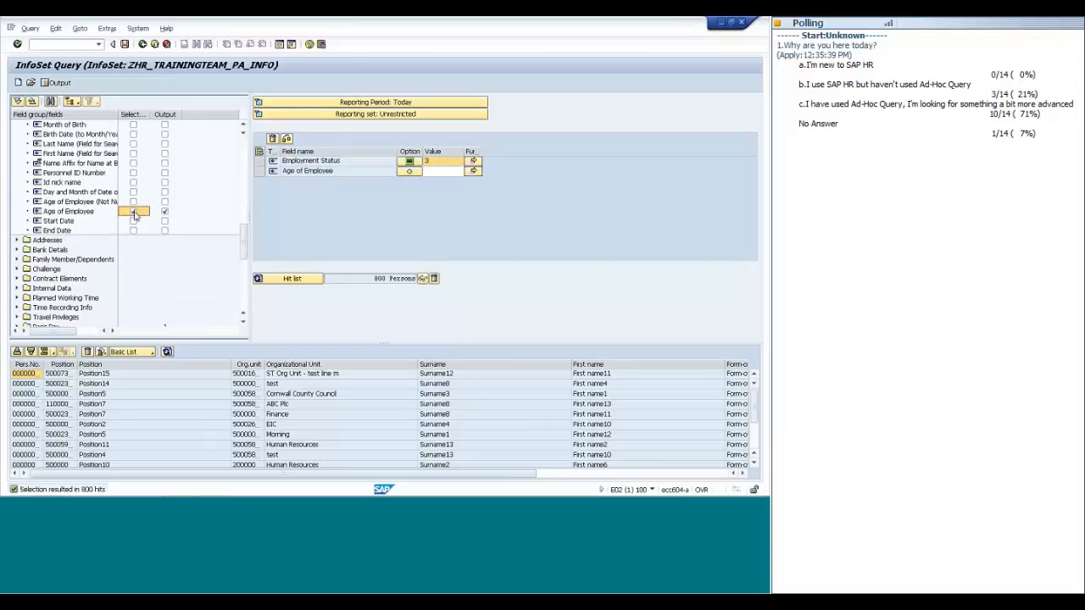
# Restrict Age of Employee to the range 25–26 and recount, giving 10 hits.
pyautogui.click(474, 171)
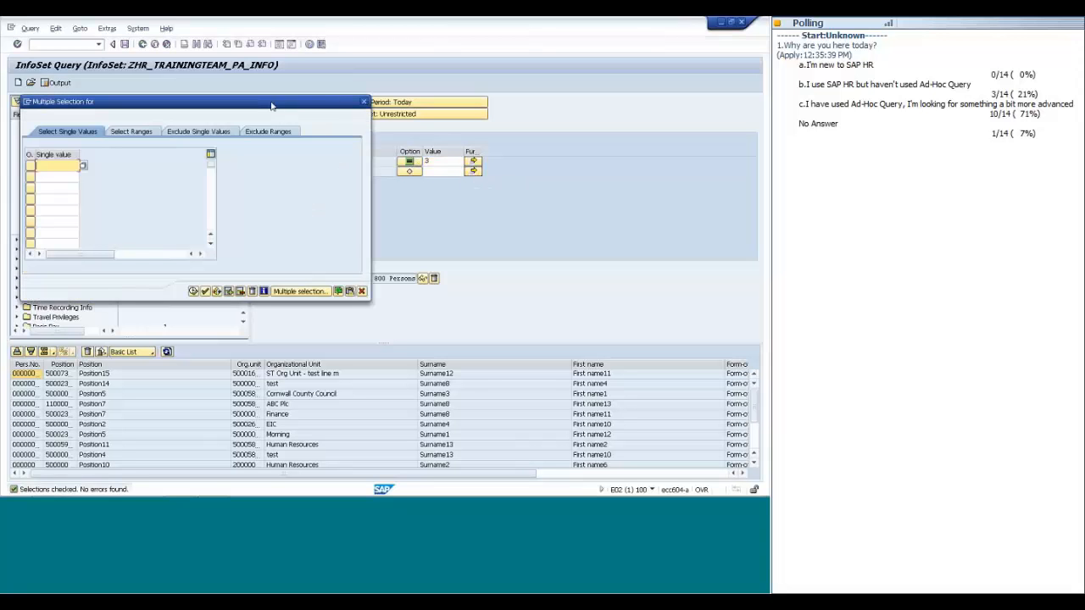
pyautogui.moveTo(271, 106); pyautogui.dragTo(320, 166)
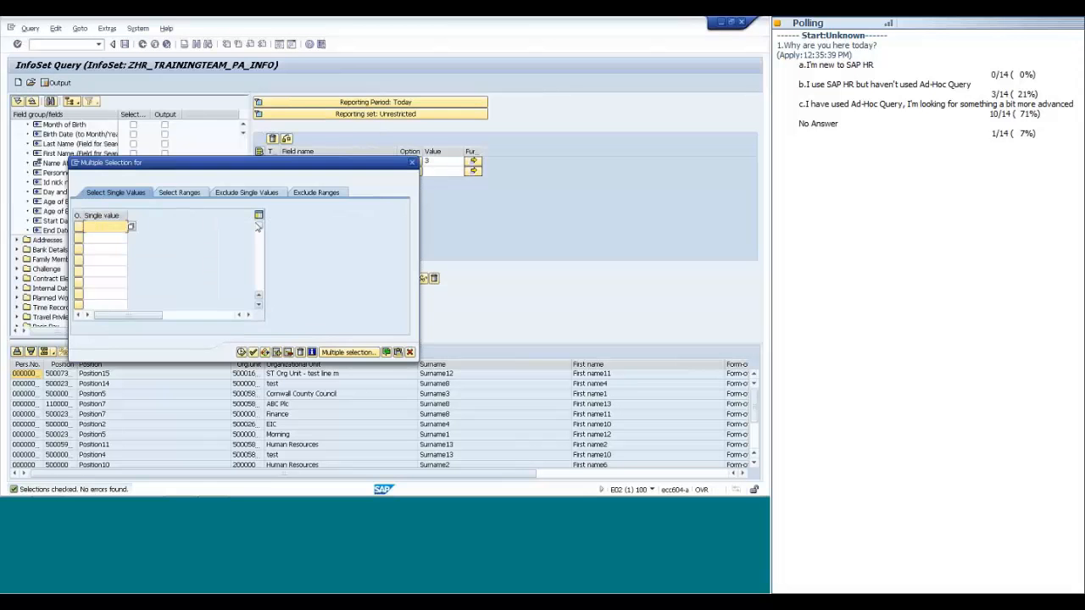
pyautogui.click(182, 195)
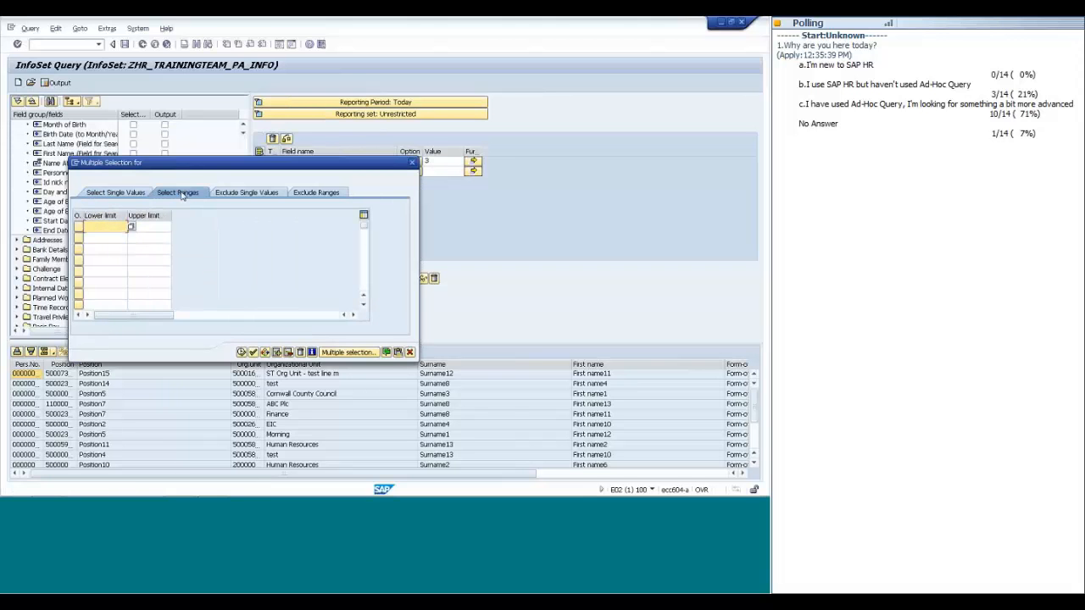
pyautogui.click(111, 226)
pyautogui.write('2')
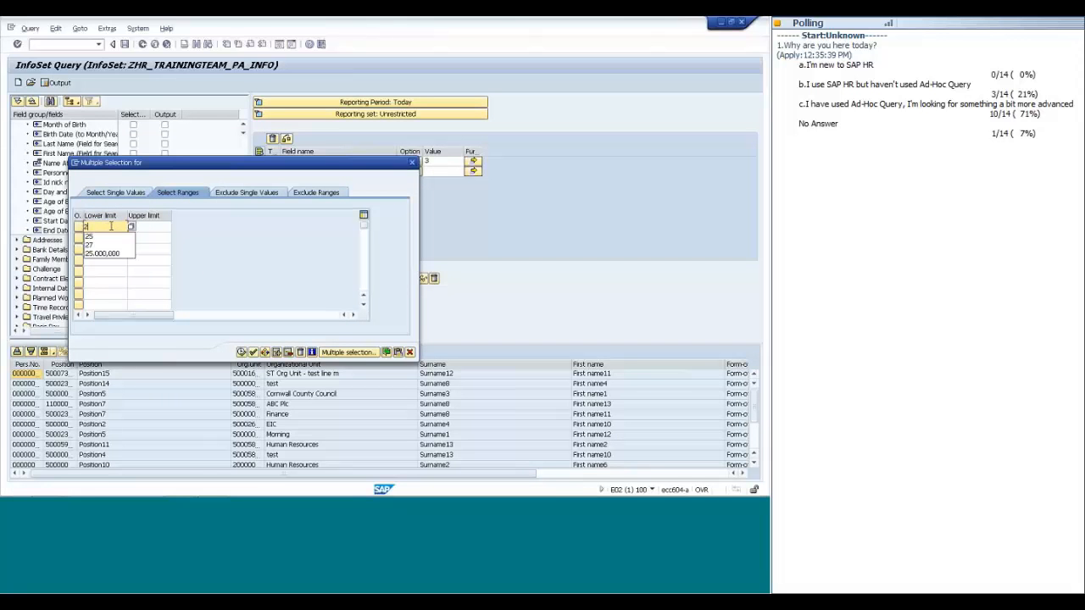
pyautogui.write('5')
pyautogui.click(167, 227)
pyautogui.write('2')
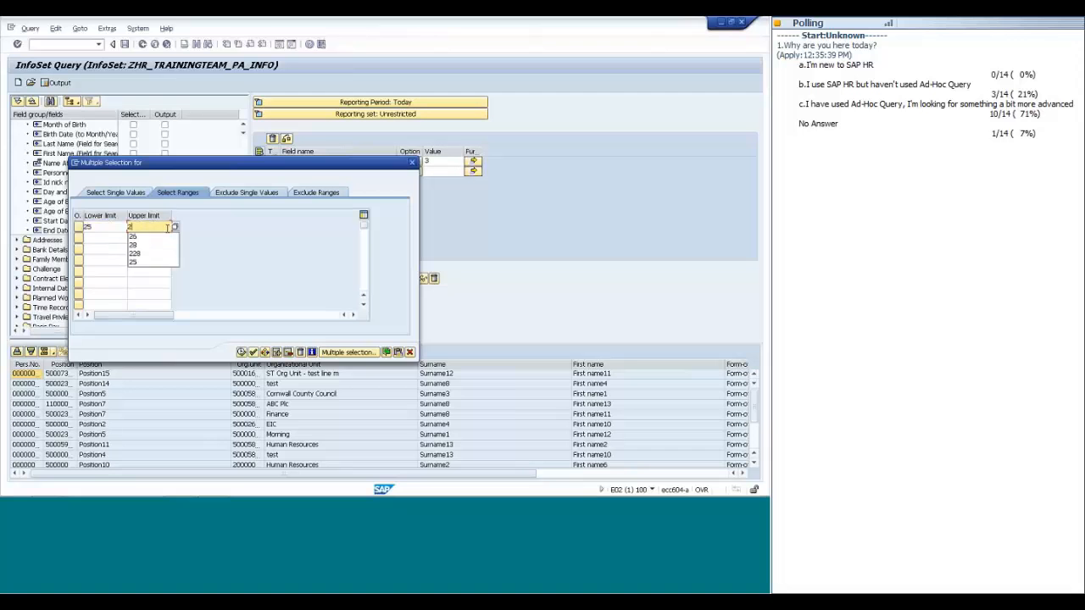
pyautogui.write('6')
pyautogui.click(100, 226)
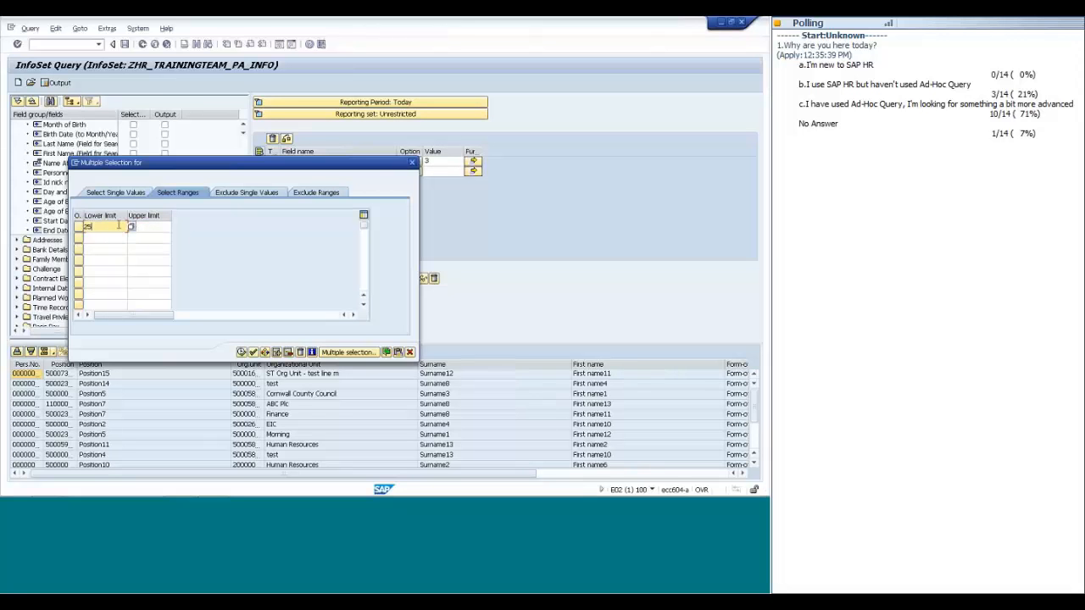
pyautogui.click(151, 226)
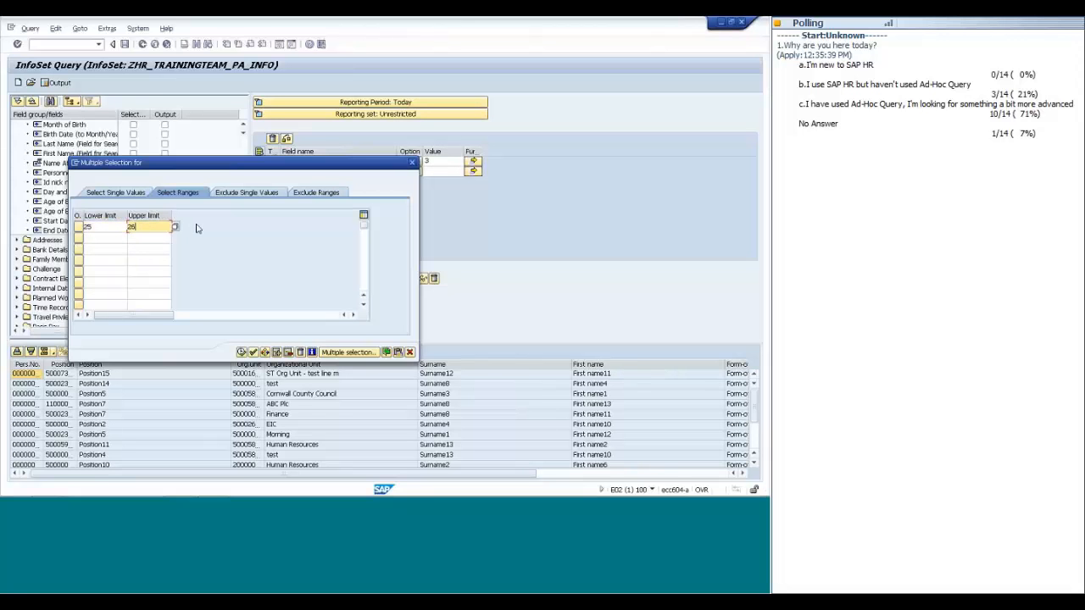
pyautogui.click(241, 352)
pyautogui.click(290, 280)
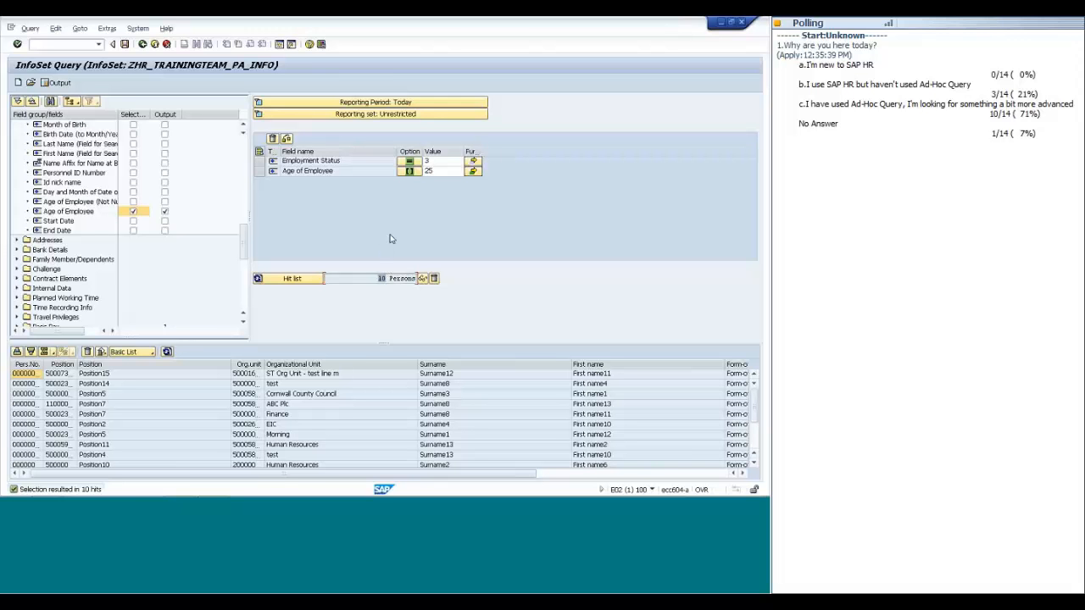
# Add a second age range 35–36 alongside 25–26 in the Age of Employee selection.
pyautogui.click(472, 172)
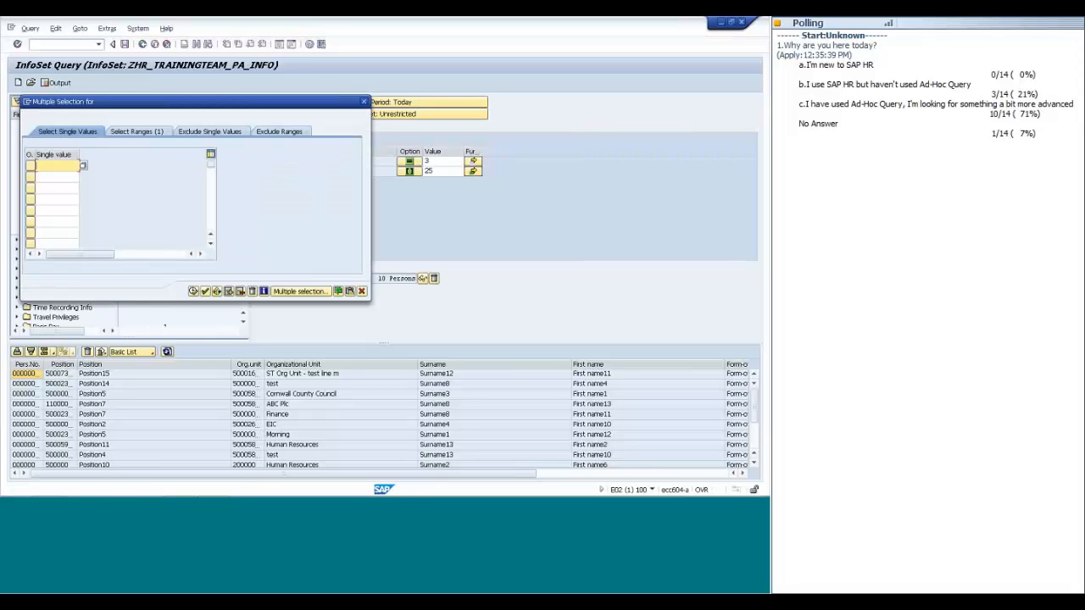
pyautogui.click(146, 134)
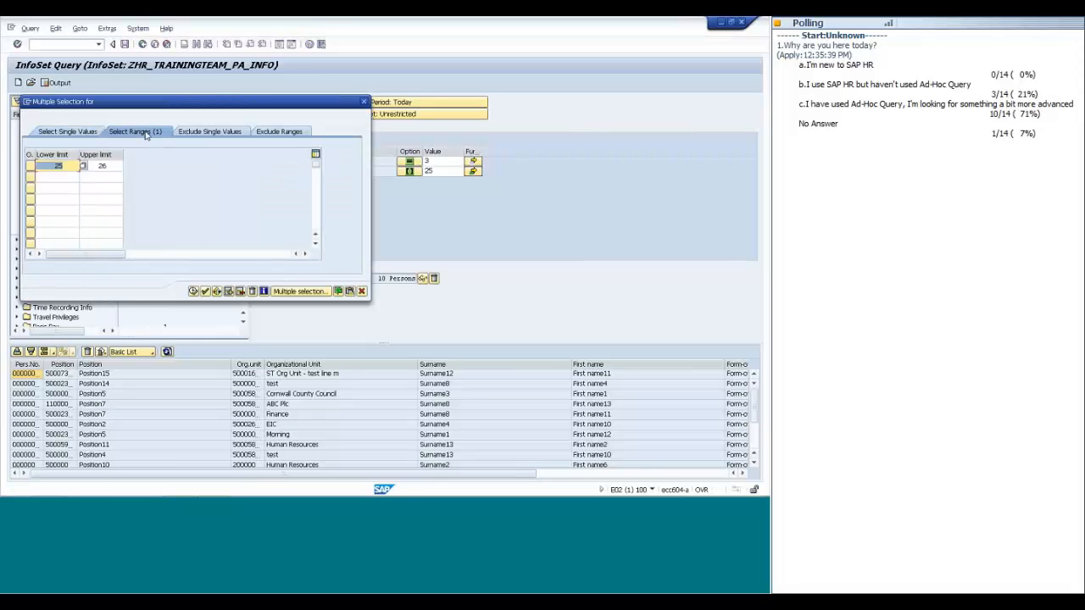
pyautogui.click(53, 177)
pyautogui.write('35')
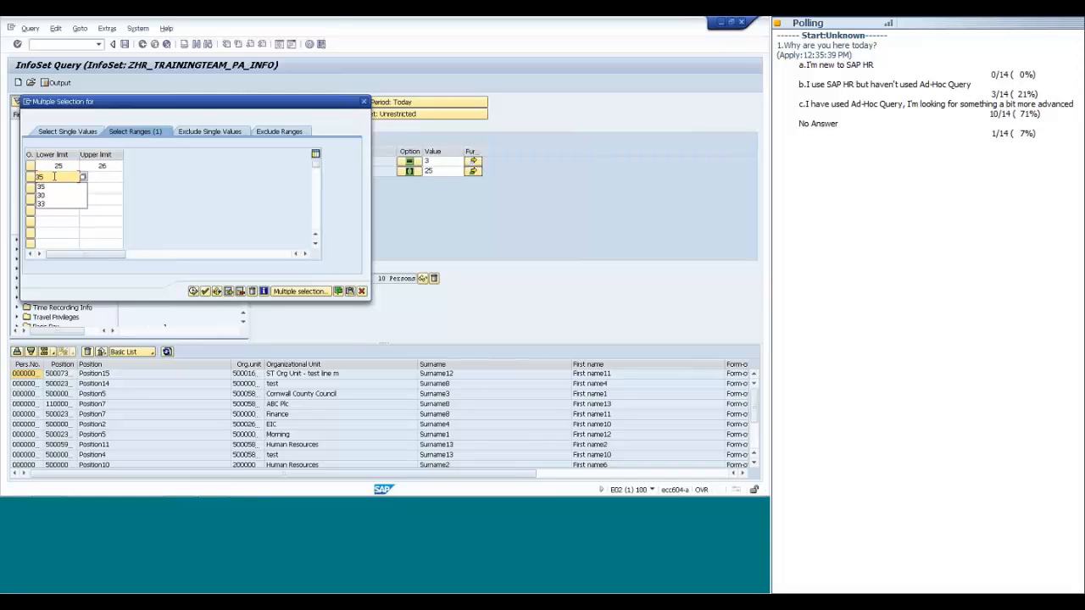
pyautogui.click(102, 176)
pyautogui.write('36')
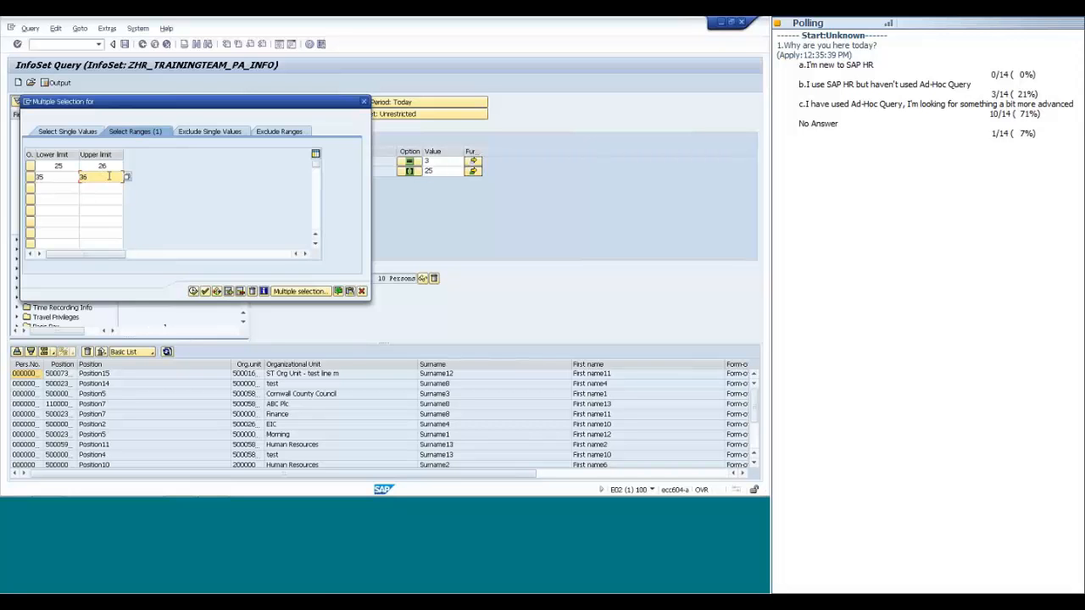
pyautogui.click(87, 134)
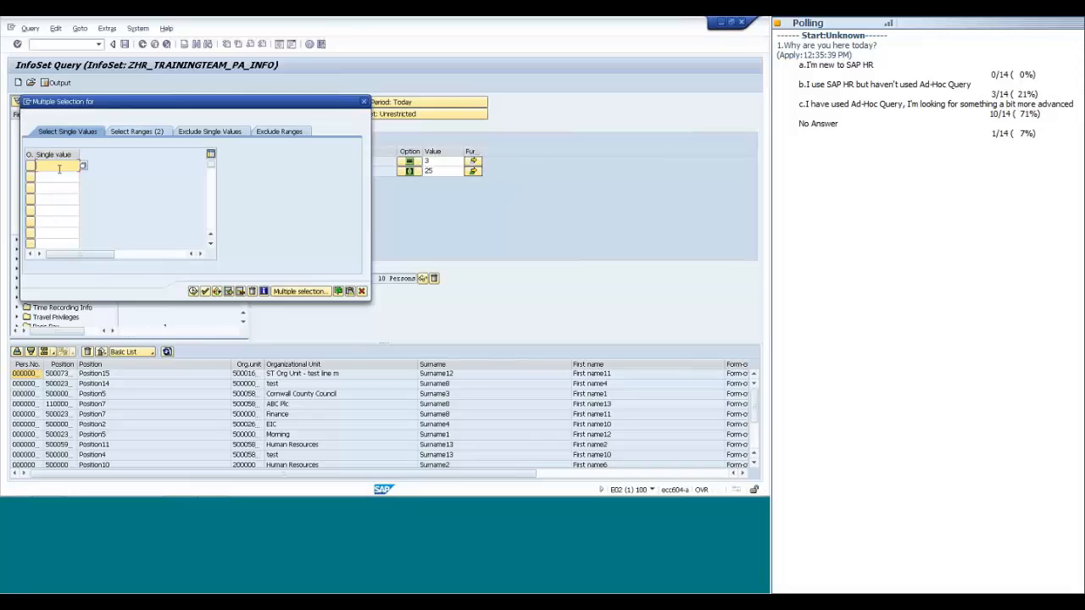
pyautogui.click(123, 133)
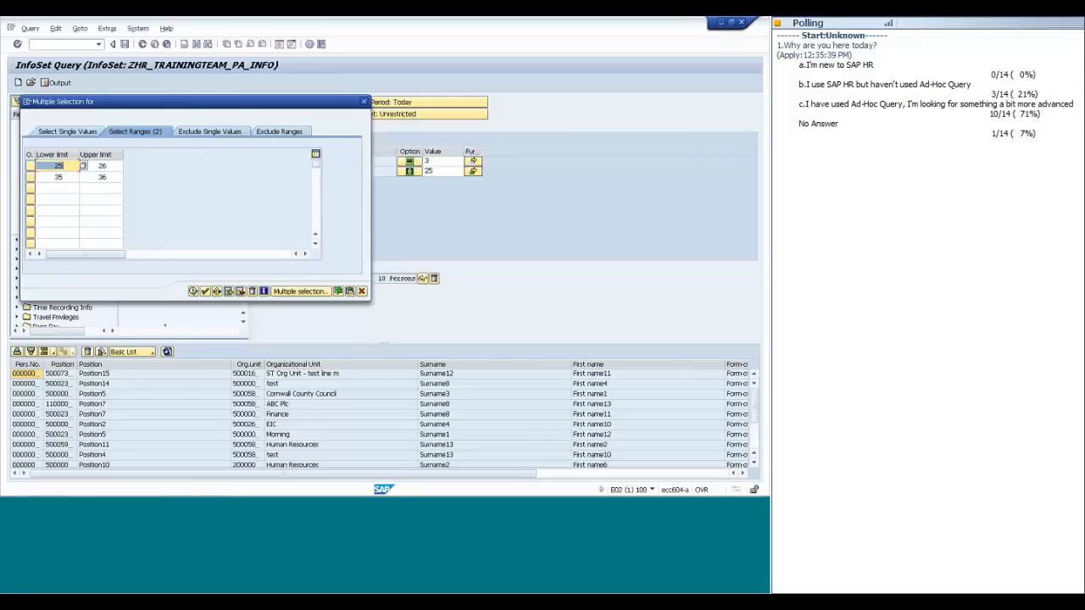
pyautogui.click(194, 291)
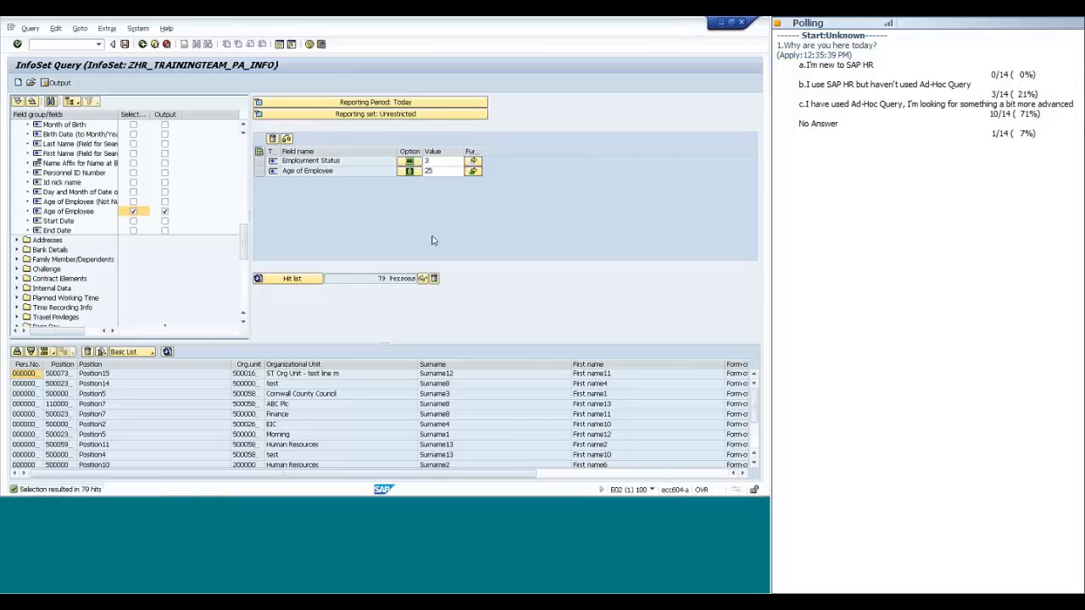
pyautogui.click(473, 171)
pyautogui.click(154, 132)
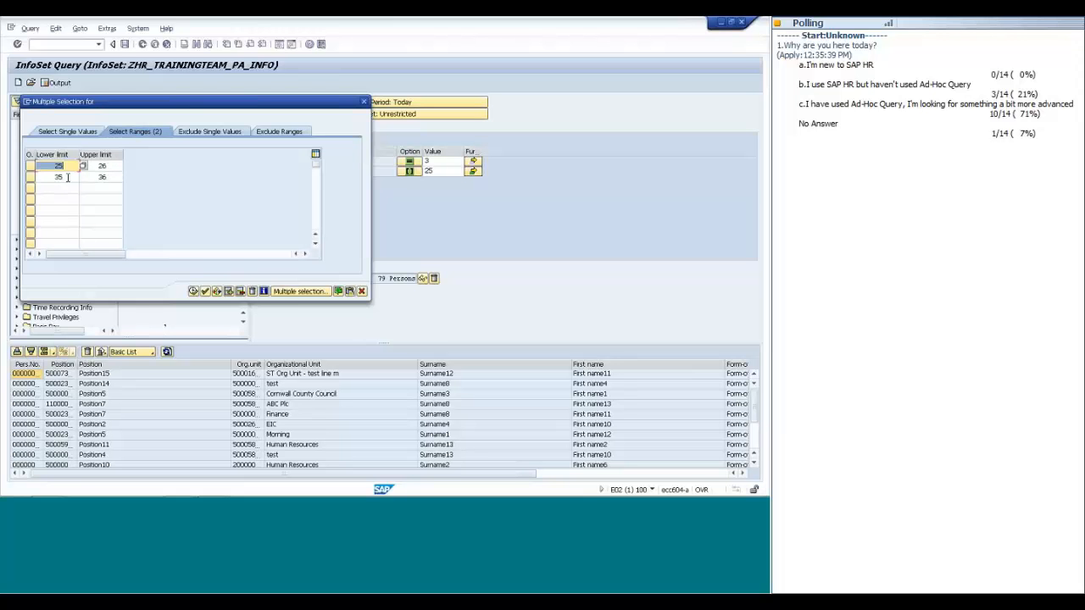
pyautogui.click(193, 291)
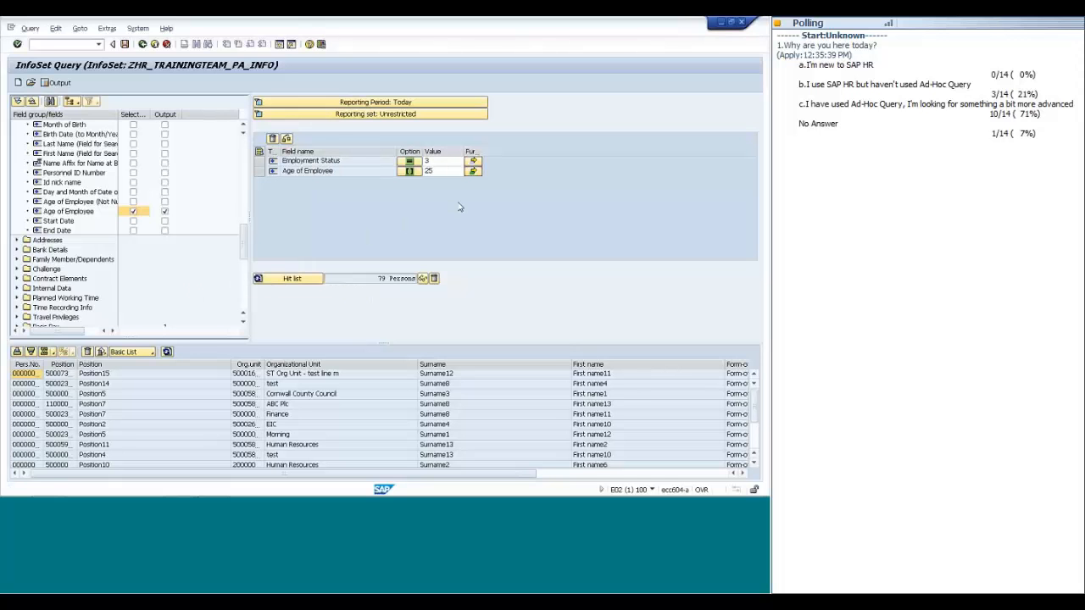
# Exclude single age value 35 and refresh the hit list to 79 persons.
pyautogui.click(471, 174)
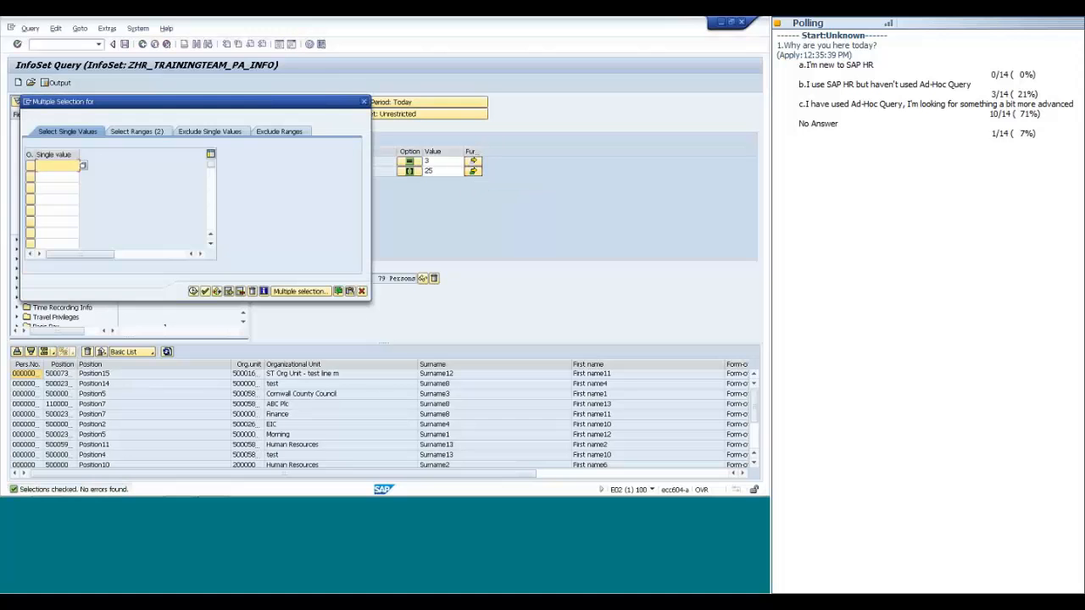
pyautogui.click(217, 133)
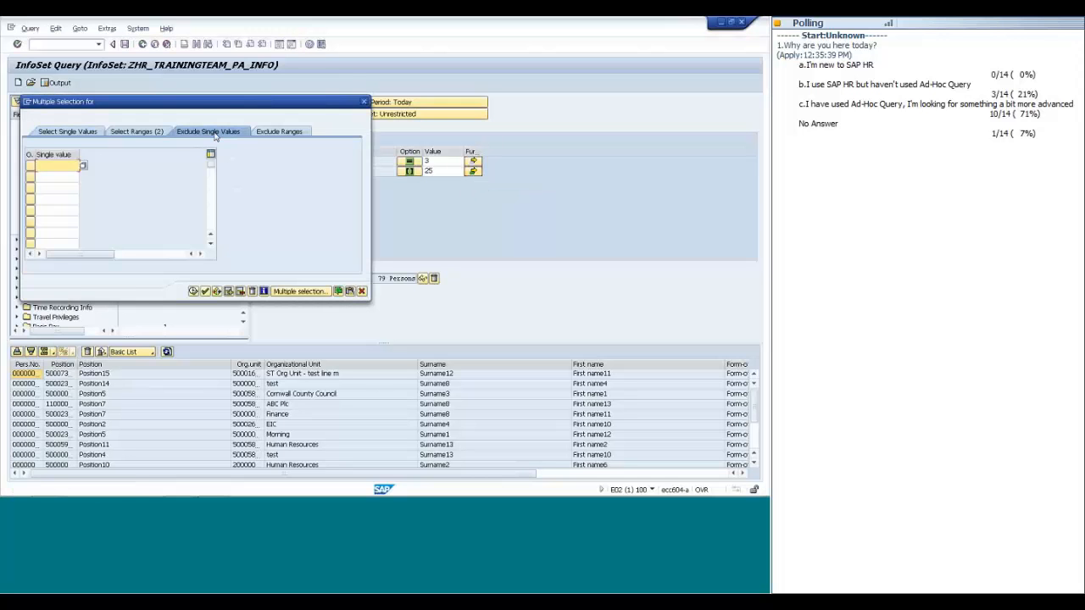
pyautogui.click(50, 167)
pyautogui.write('35')
pyautogui.click(194, 292)
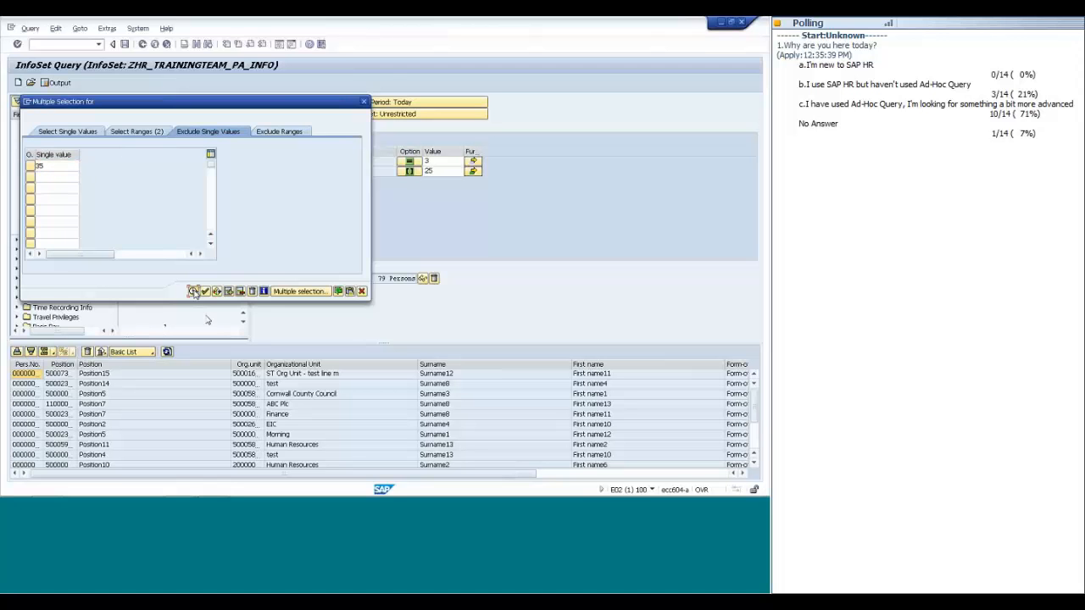
pyautogui.click(297, 280)
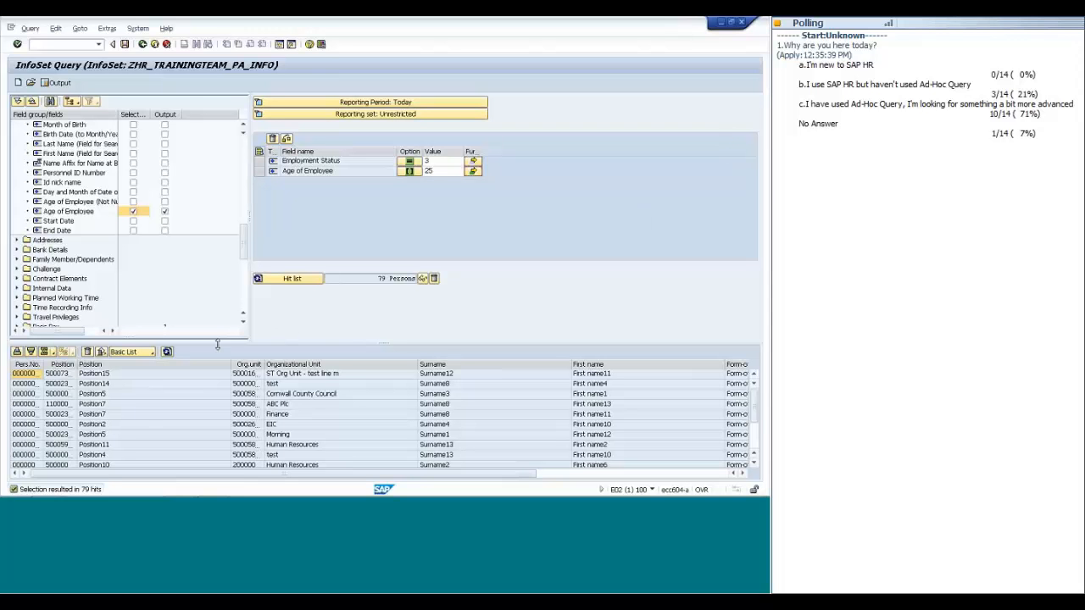
# Run the query via Test, review the Age of Employee ranges, and execute it.
pyautogui.click(167, 353)
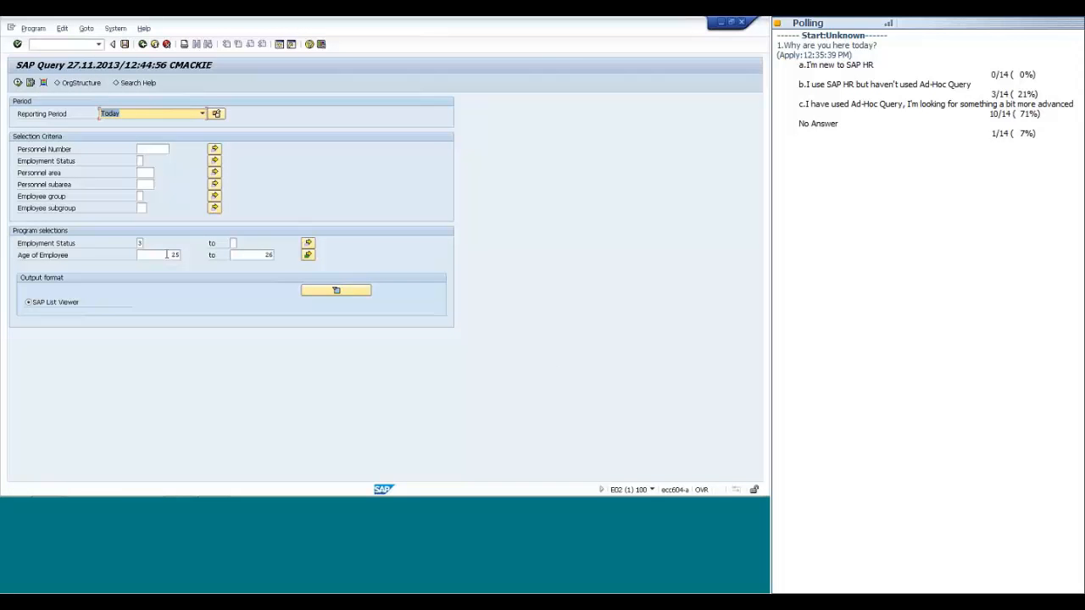
pyautogui.click(308, 254)
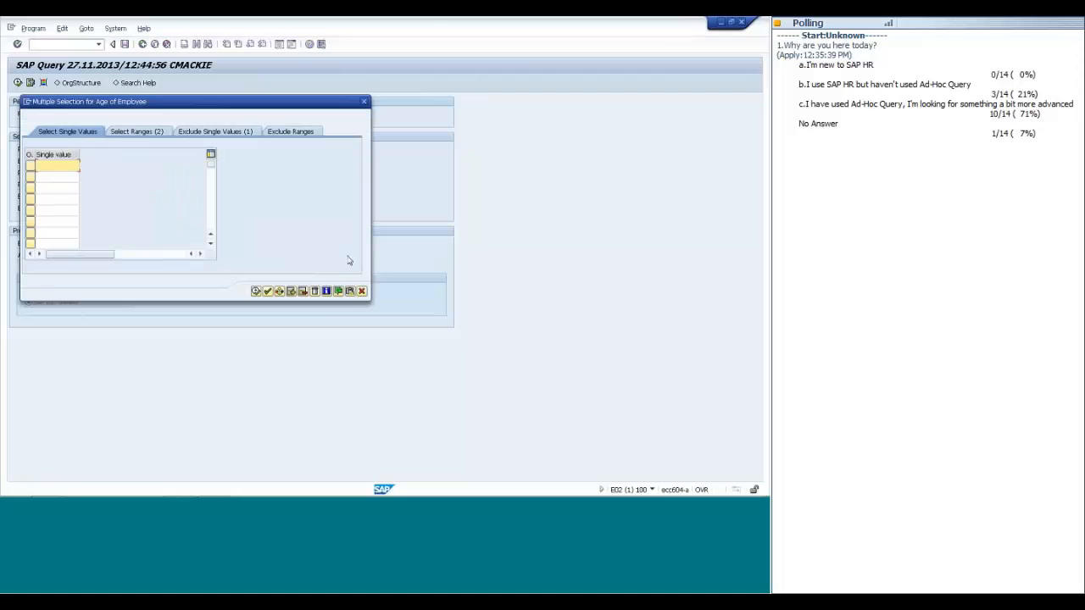
pyautogui.click(149, 136)
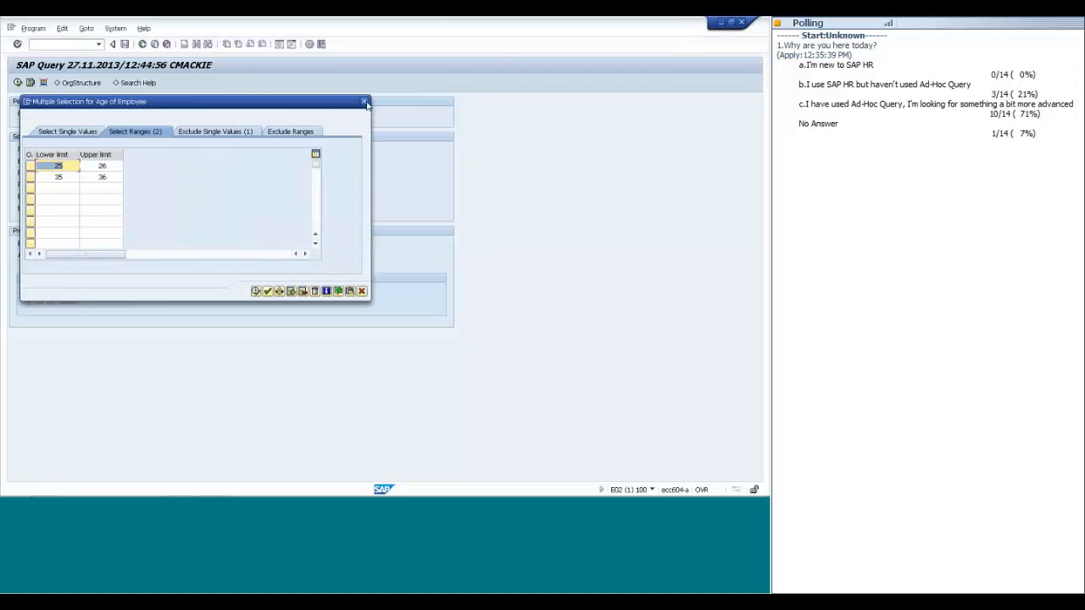
pyautogui.click(365, 102)
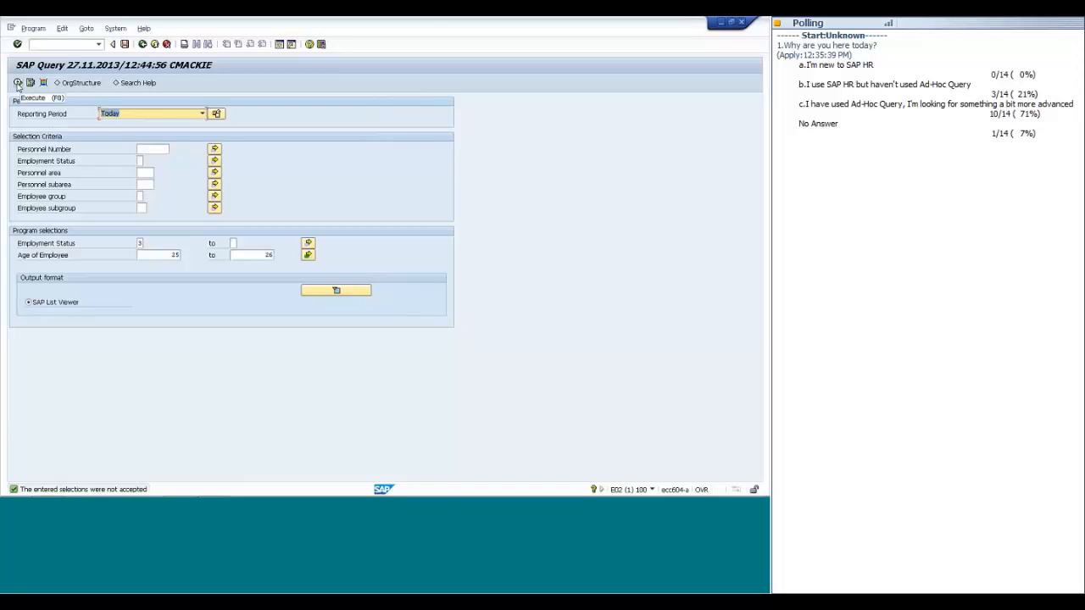
pyautogui.click(17, 84)
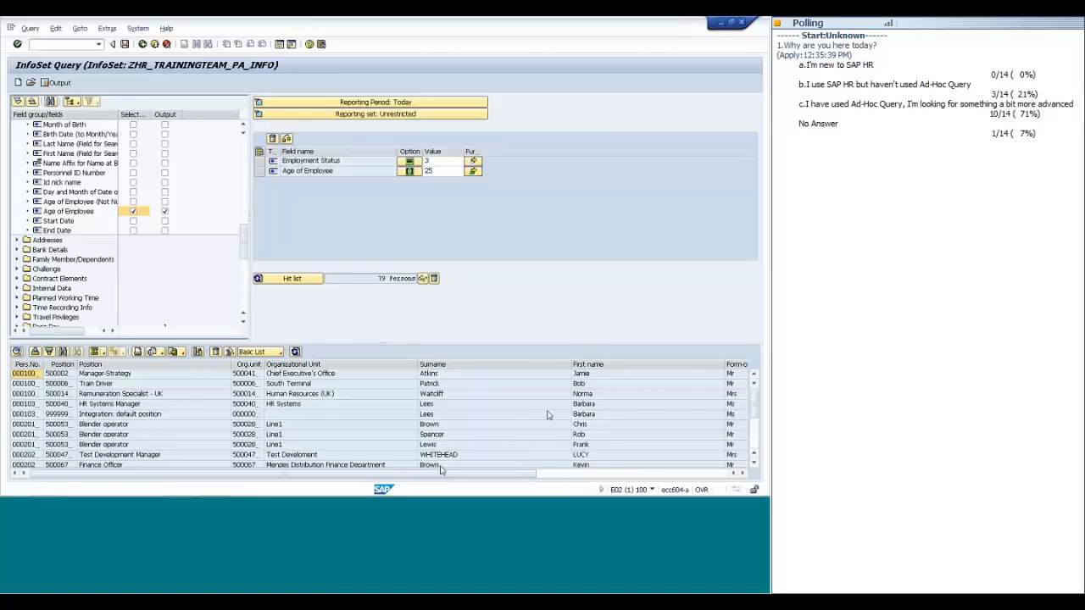
# Move Form-of-Address, Surname and First name after Pers.No. and narrow First name to reveal Age and Annual salary.
pyautogui.moveTo(554, 473); pyautogui.dragTo(684, 475)
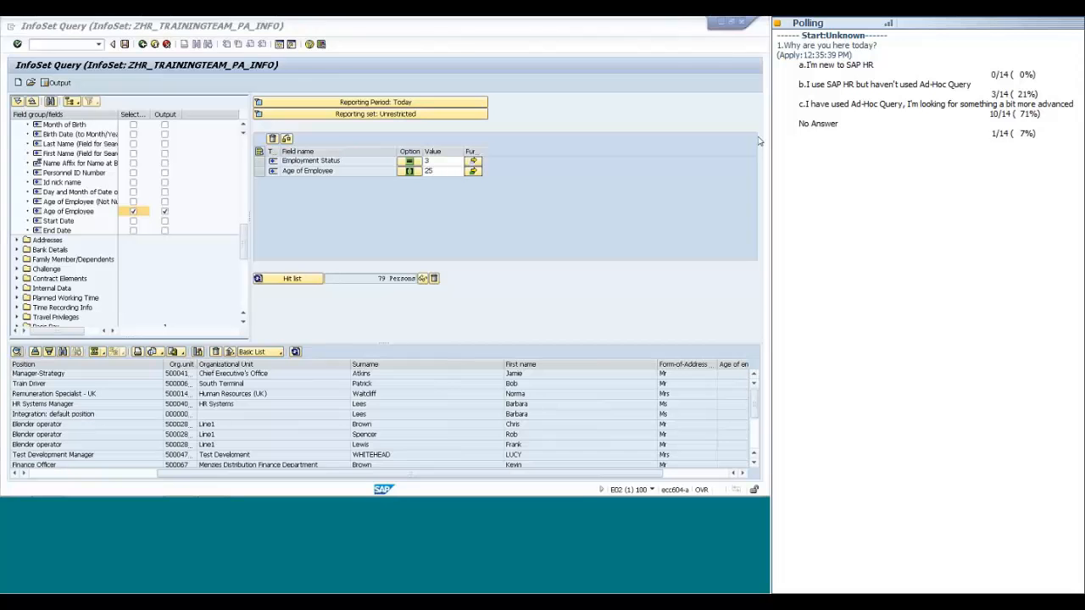
pyautogui.moveTo(576, 355); pyautogui.dragTo(468, 354)
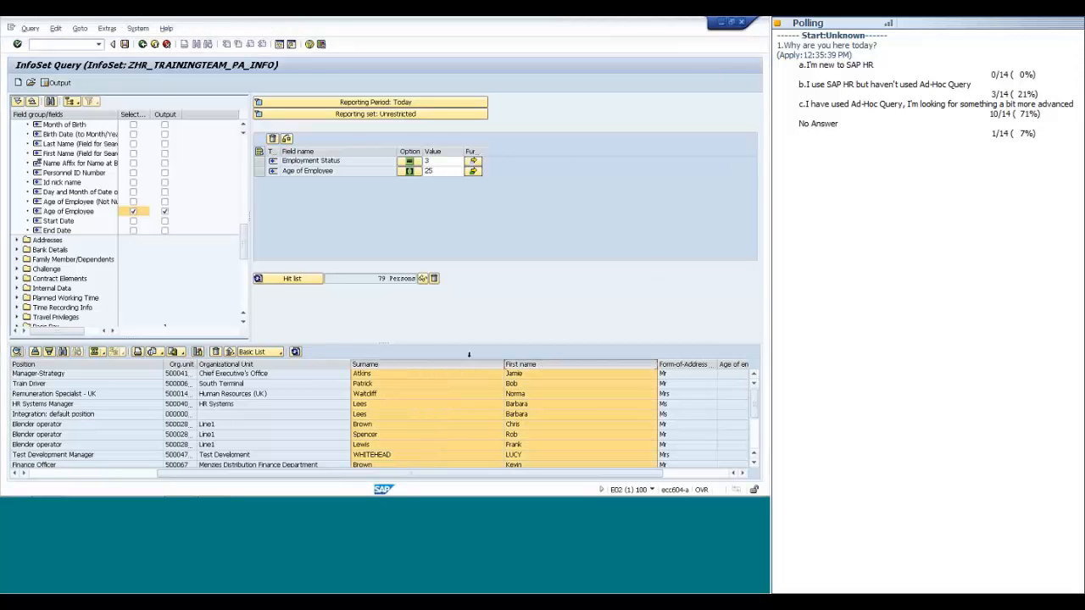
pyautogui.moveTo(690, 362)
pyautogui.mouseDown()
pyautogui.moveTo(7, 368)
pyautogui.moveTo(47, 371)
pyautogui.mouseUp()
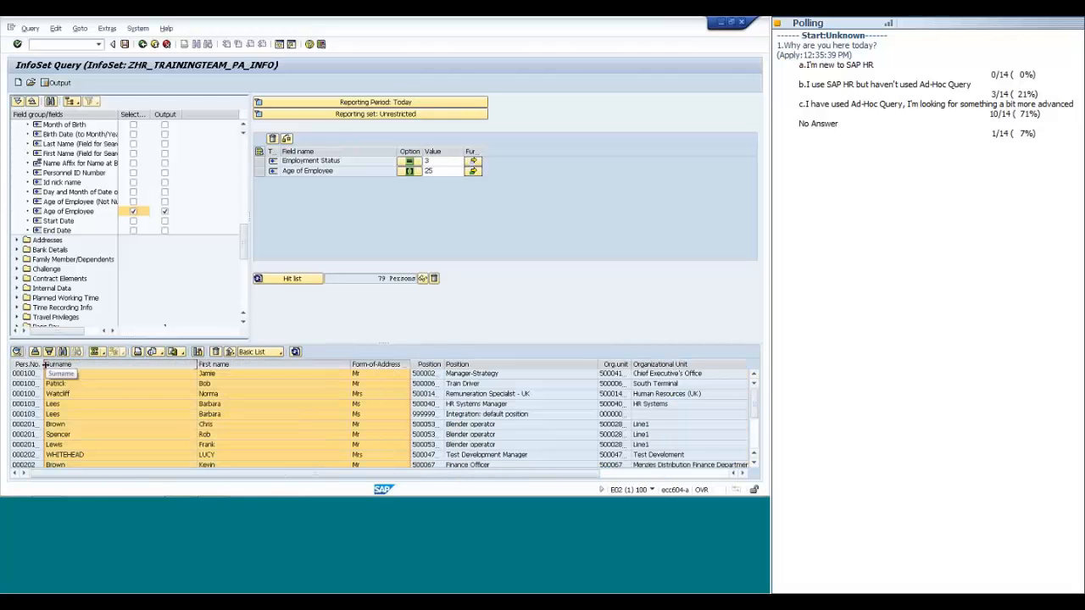
pyautogui.click(38, 386)
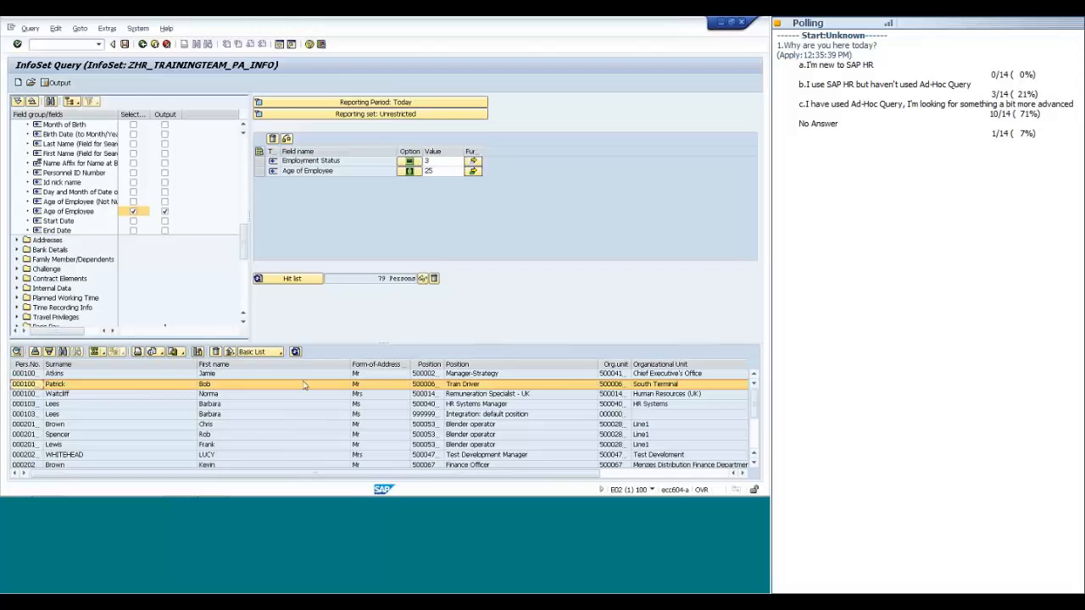
pyautogui.click(392, 365)
pyautogui.moveTo(318, 366); pyautogui.dragTo(48, 369)
pyautogui.click(51, 384)
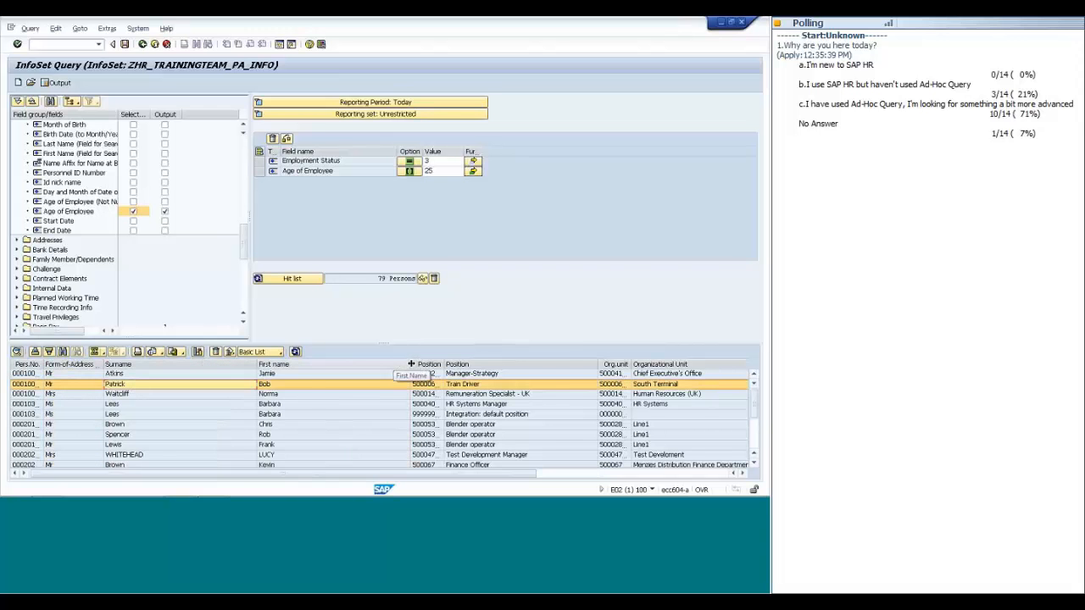
pyautogui.moveTo(412, 364); pyautogui.dragTo(146, 364)
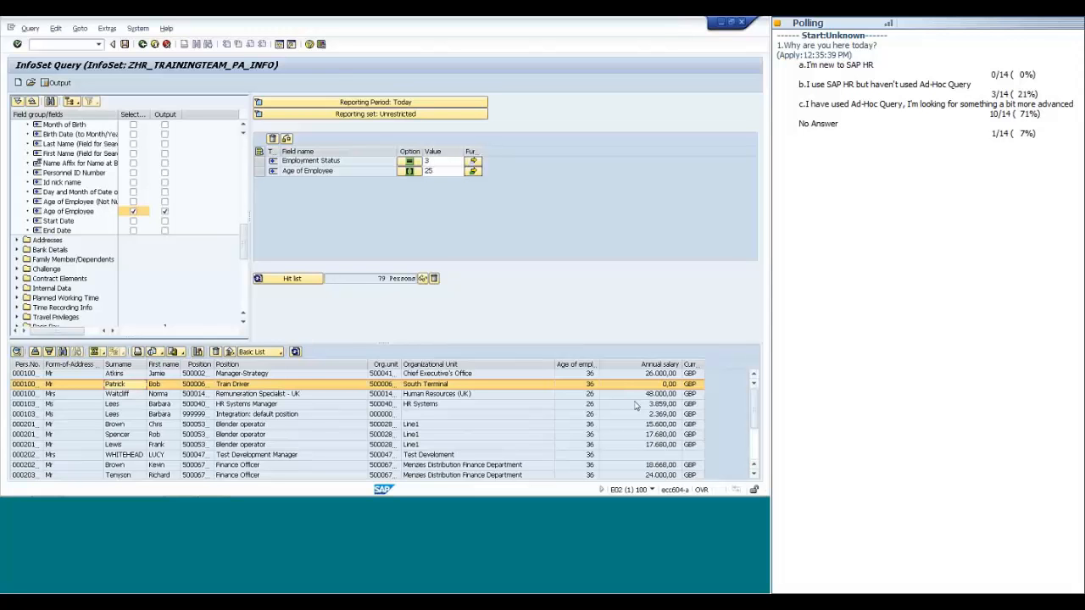
pyautogui.click(224, 405)
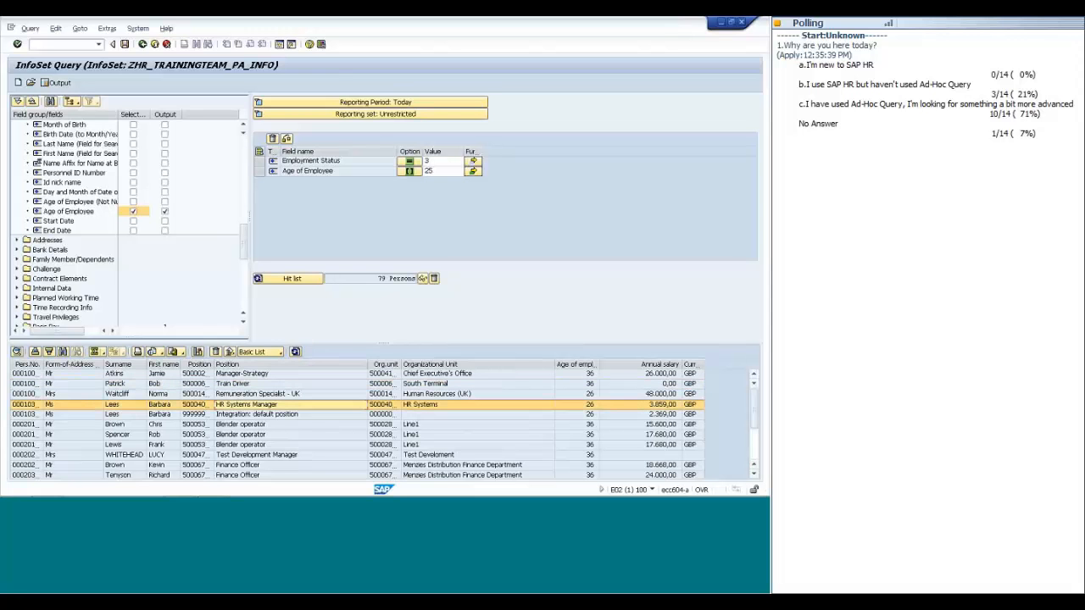
# Export the hit list as Excel MHTML to export.MHTML on the Desktop, overwriting the existing file.
pyautogui.click(182, 353)
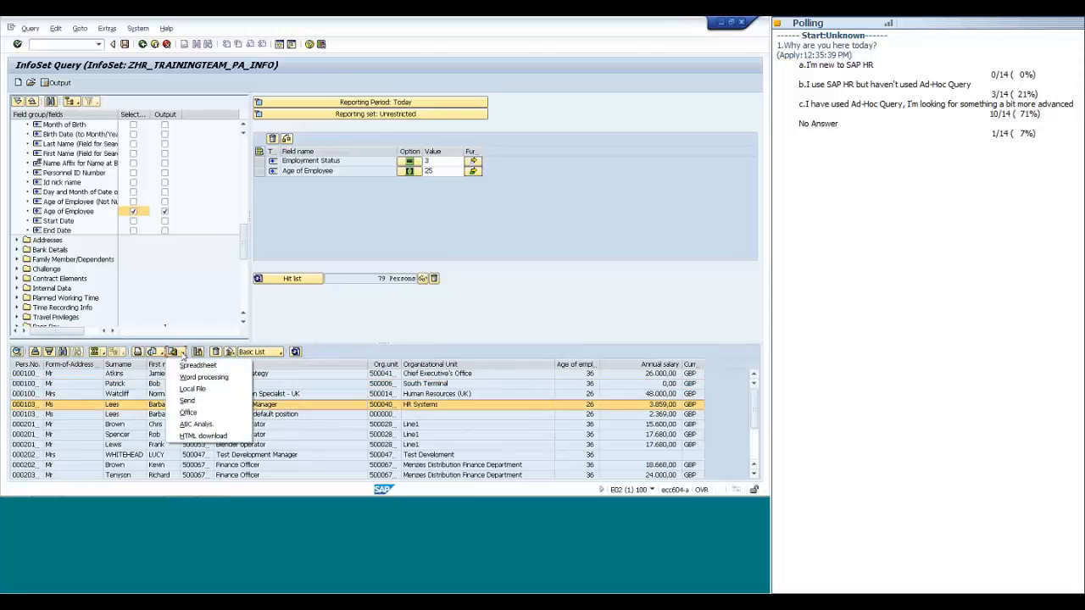
pyautogui.click(199, 366)
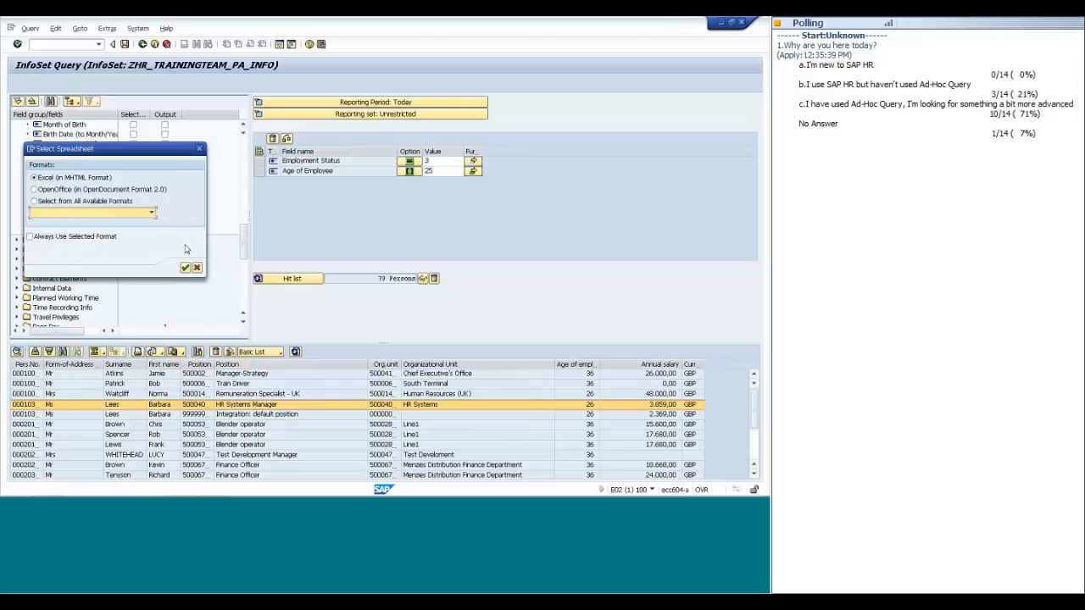
pyautogui.click(184, 268)
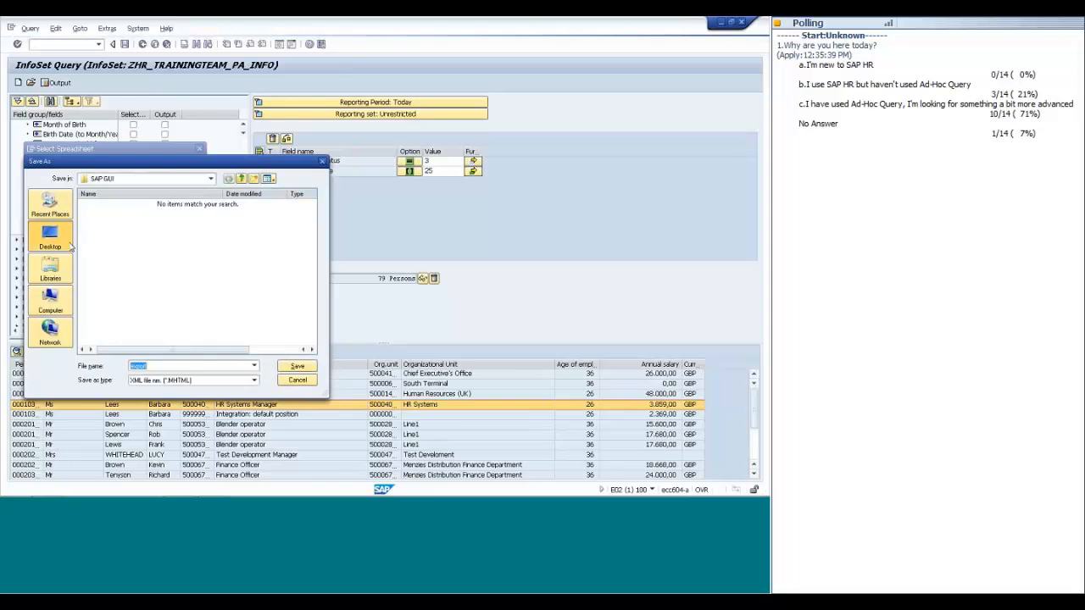
pyautogui.click(296, 366)
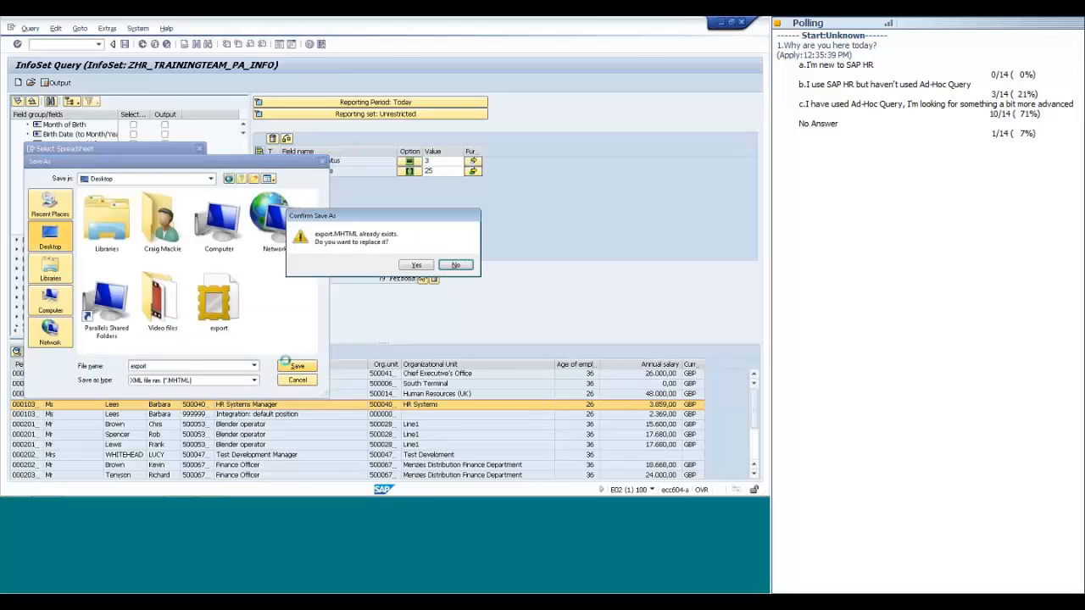
pyautogui.click(417, 265)
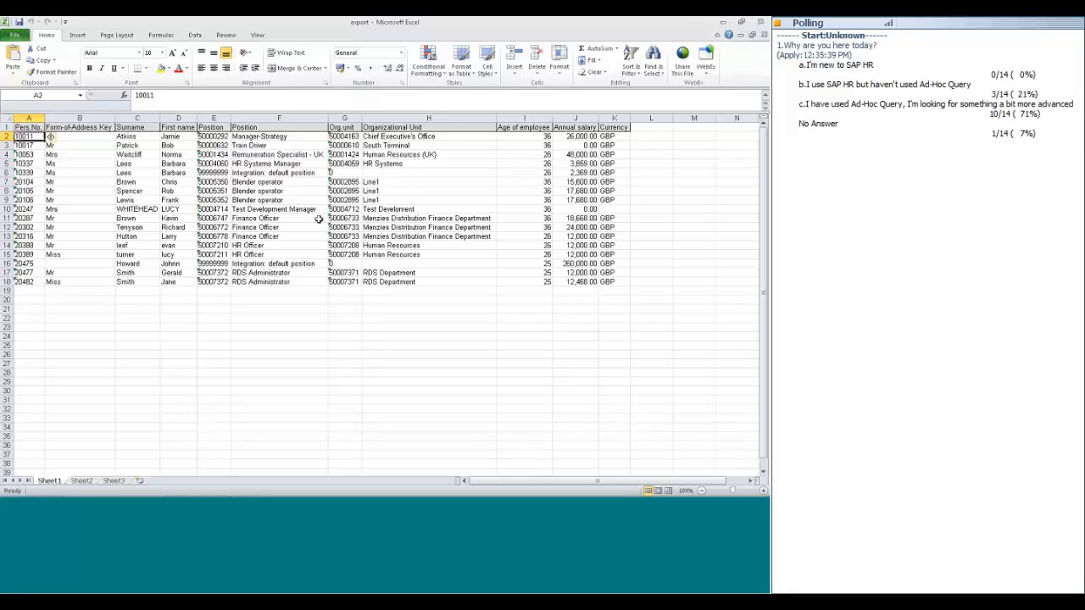
# Close the 'export' Excel workbook to return to the SAP InfoSet Query screen.
pyautogui.click(759, 22)
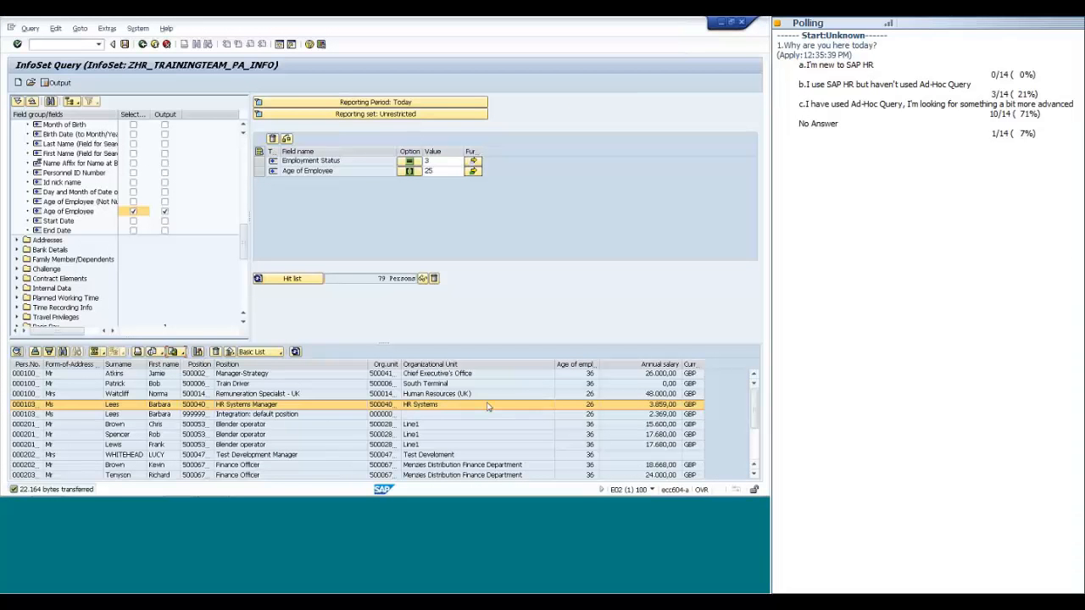
# Widen the Position column to show full numbers like 99999999, then select the Employment Status criterion.
pyautogui.click(672, 424)
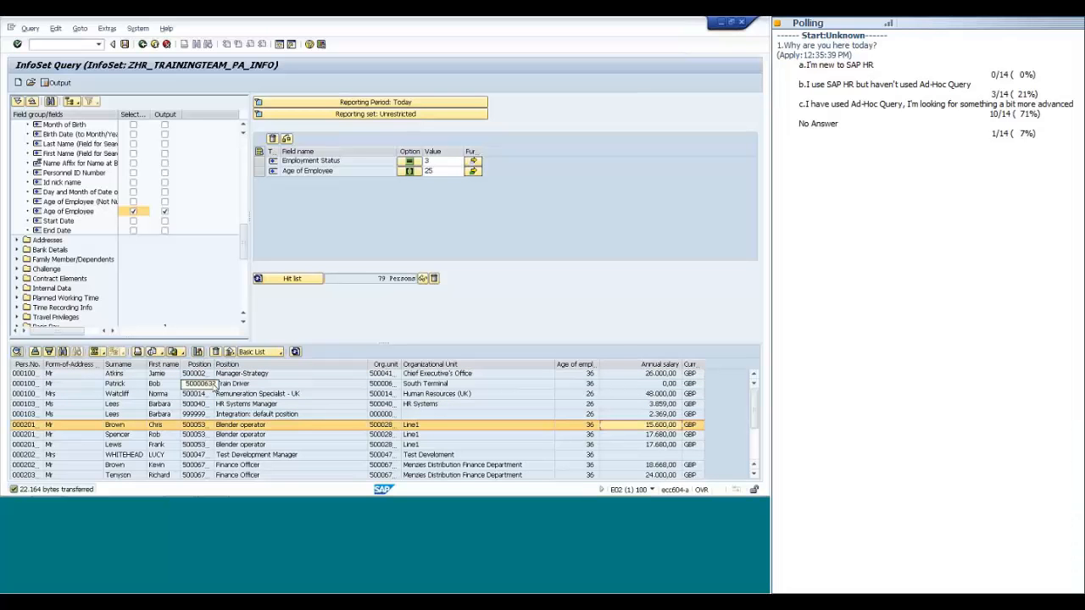
pyautogui.moveTo(214, 364); pyautogui.dragTo(247, 364)
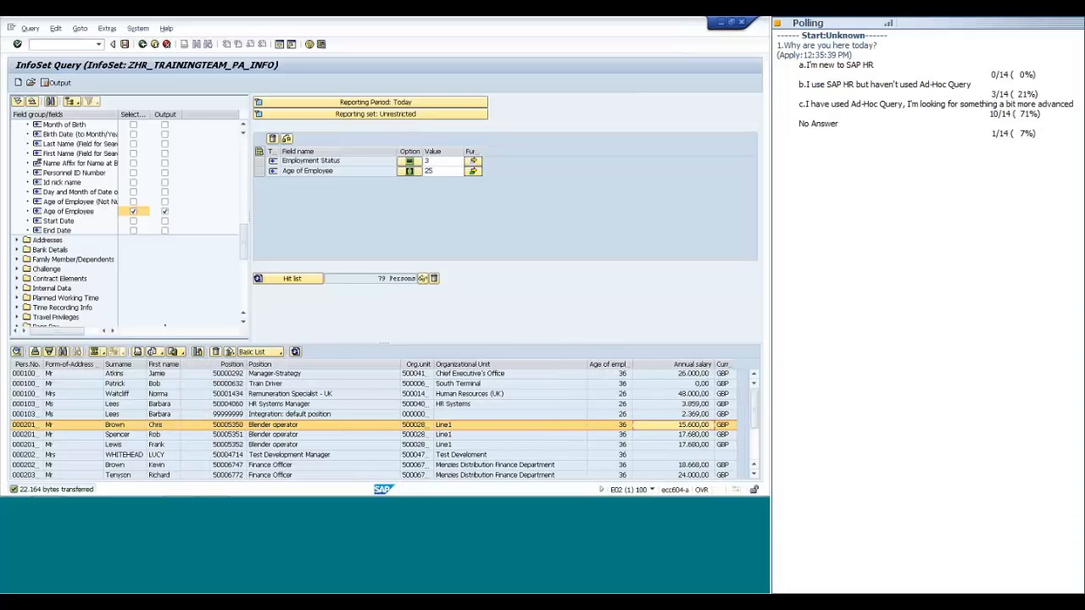
pyautogui.click(219, 416)
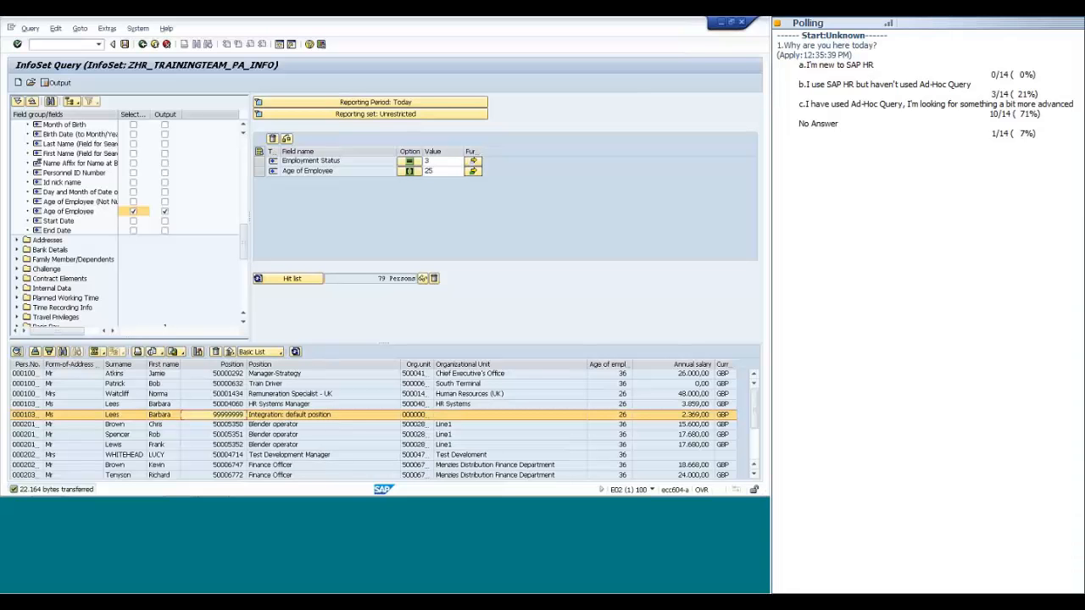
pyautogui.click(425, 162)
pyautogui.click(438, 162)
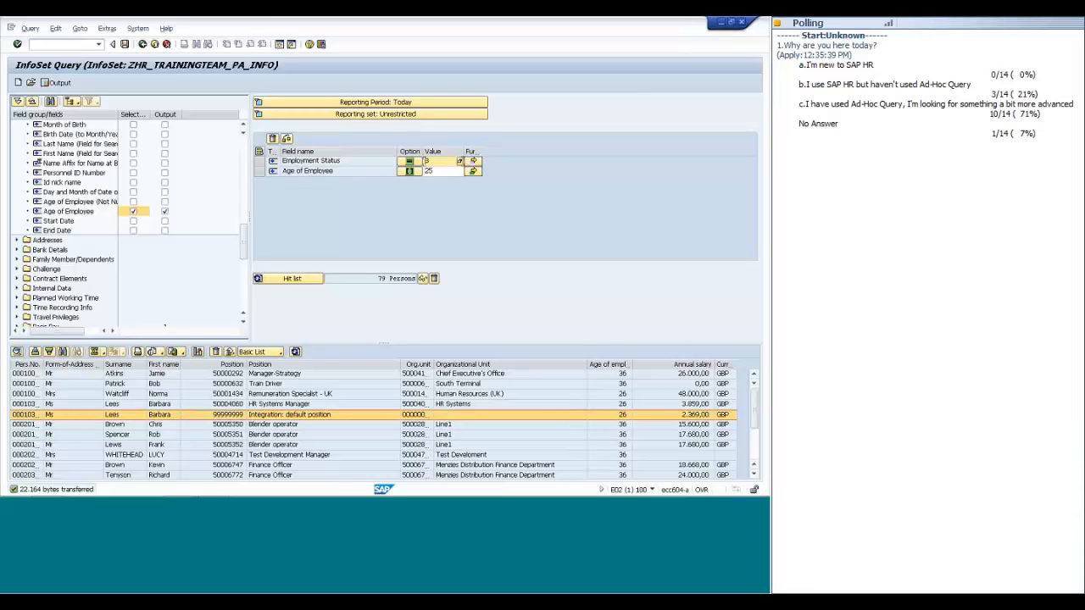
pyautogui.moveTo(245, 255); pyautogui.dragTo(247, 129)
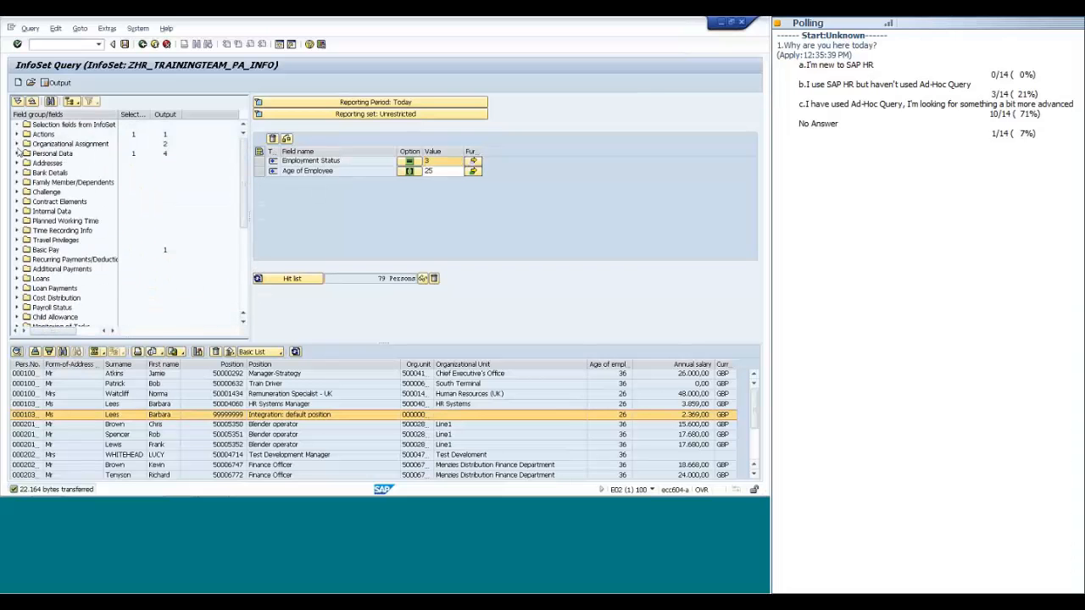
# Add Position from Organizational Assignment as a selection field that excludes the single value 99999999.
pyautogui.click(17, 146)
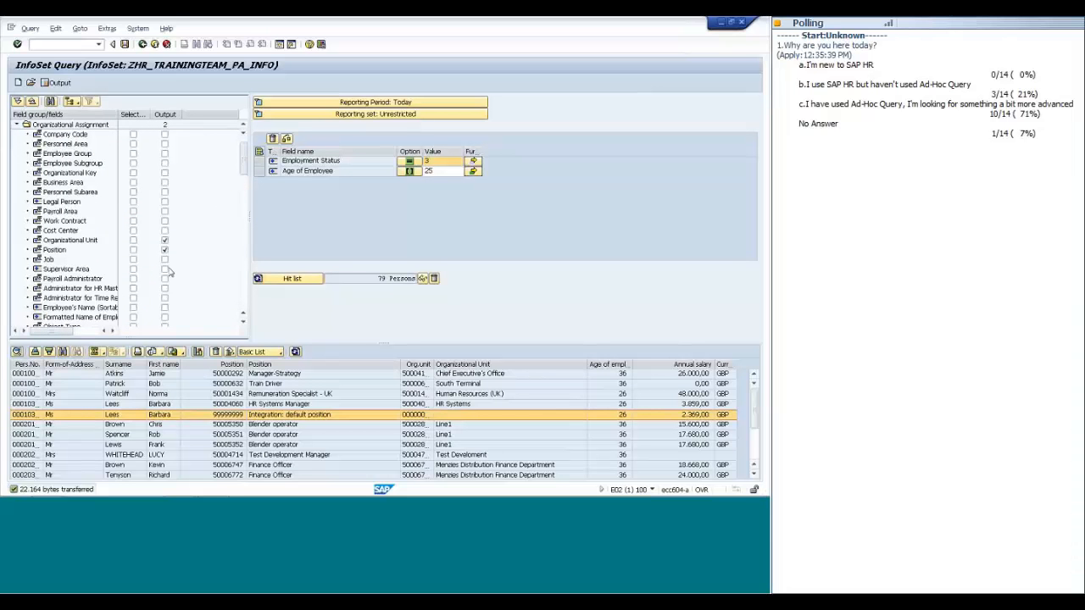
pyautogui.click(133, 251)
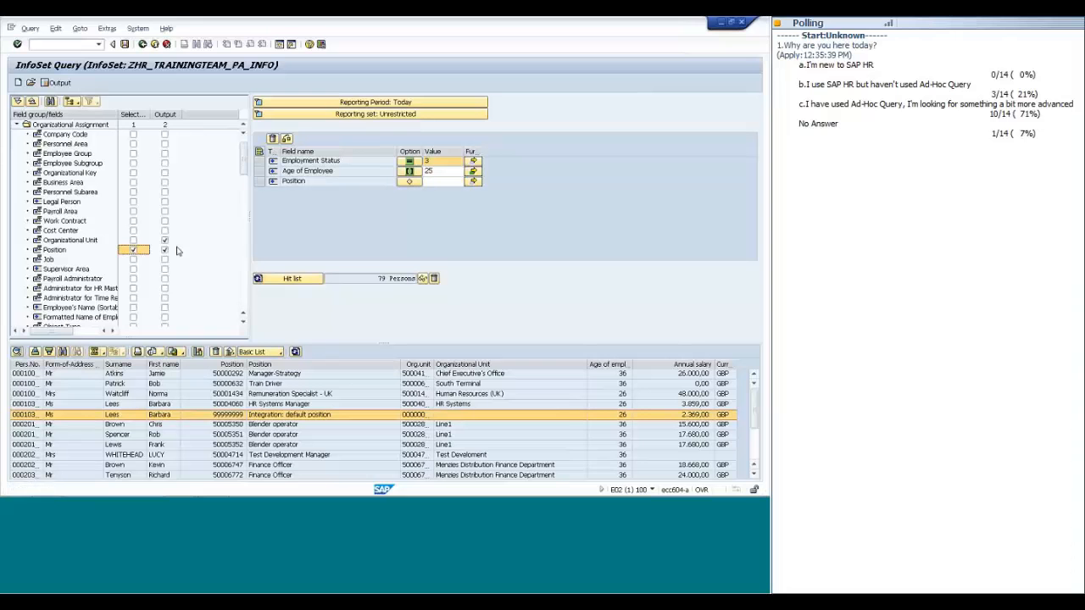
pyautogui.click(446, 182)
pyautogui.click(473, 182)
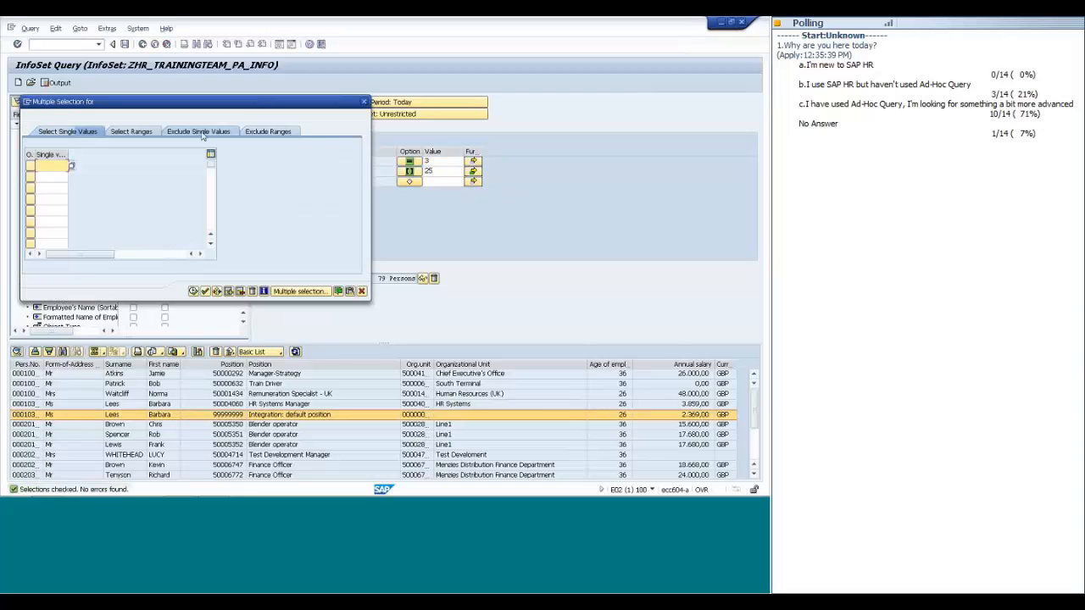
pyautogui.click(198, 132)
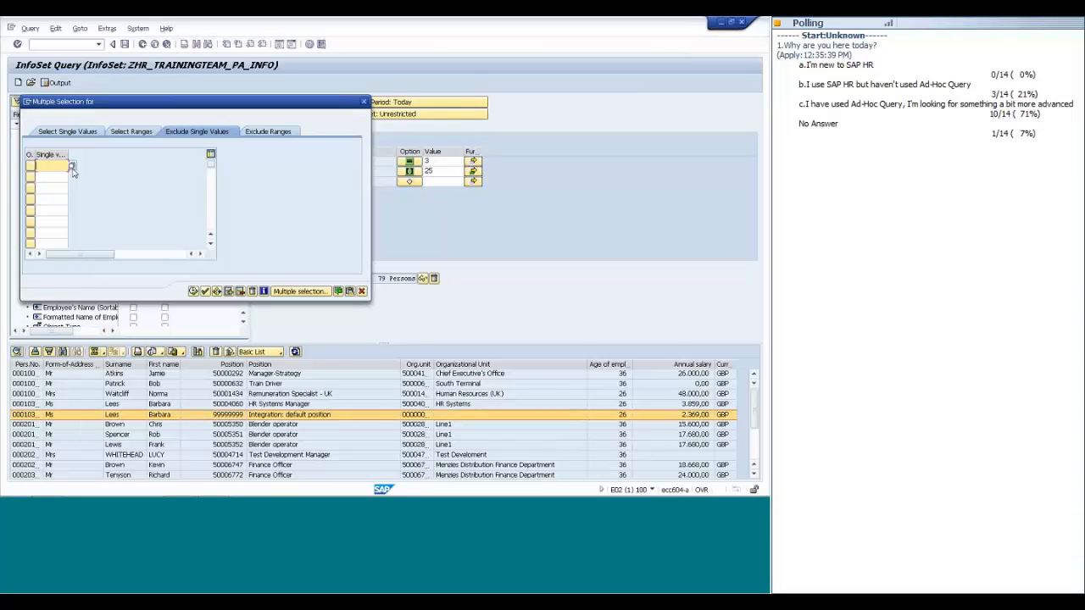
pyautogui.write('99999999')
pyautogui.click(70, 175)
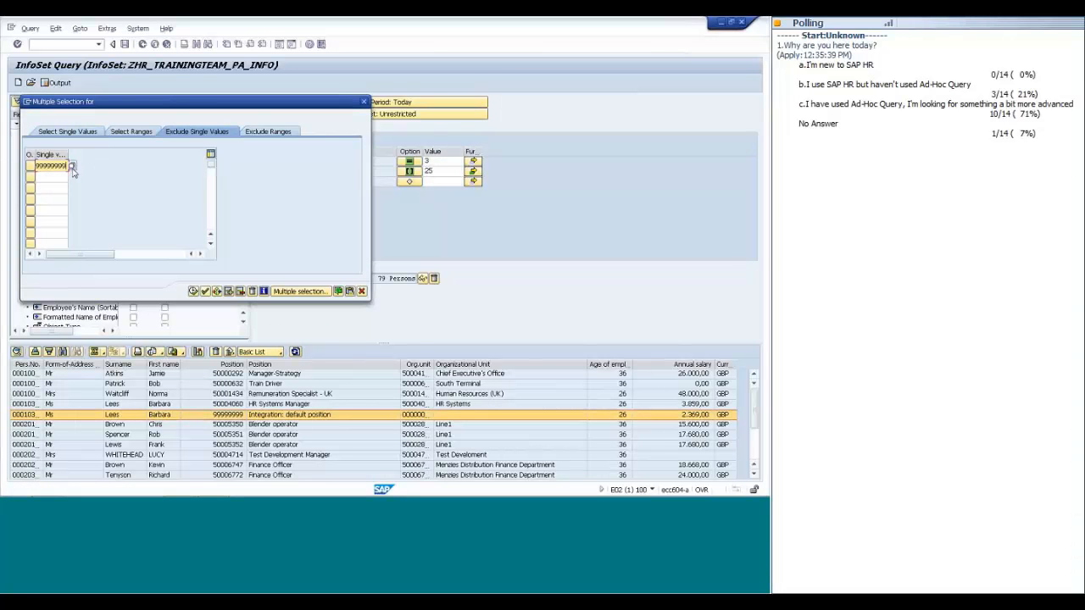
pyautogui.click(194, 291)
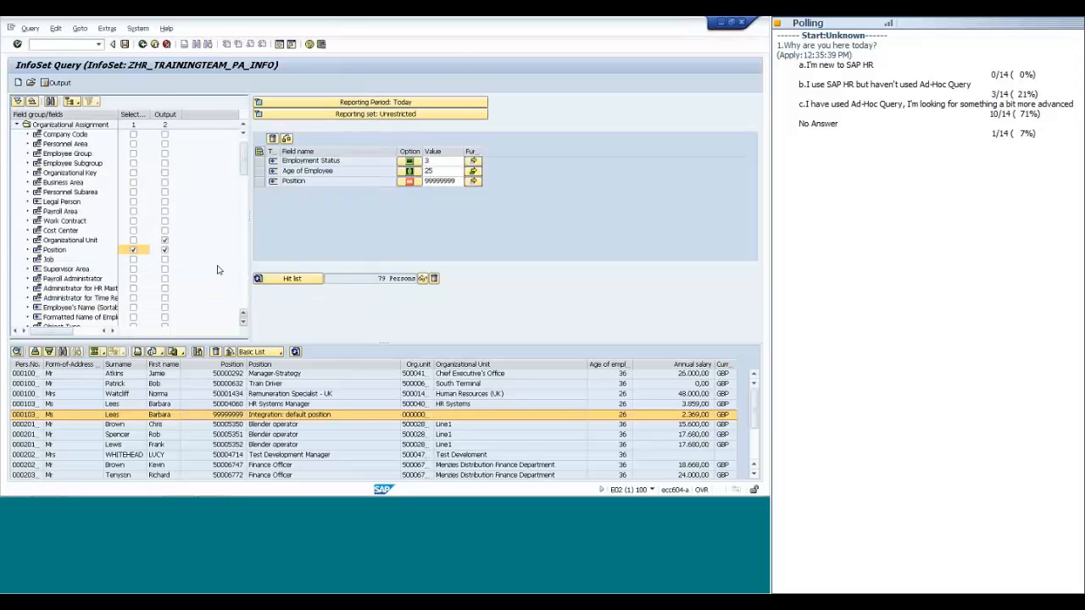
# Recount the hit list and refresh the output list, now showing 53 persons.
pyautogui.click(290, 279)
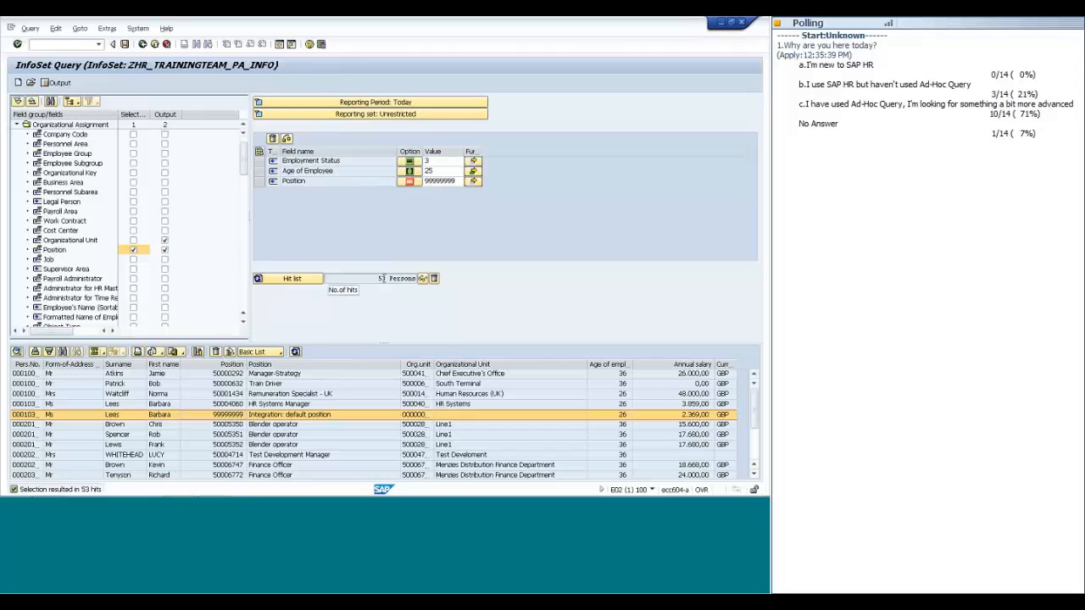
pyautogui.click(295, 351)
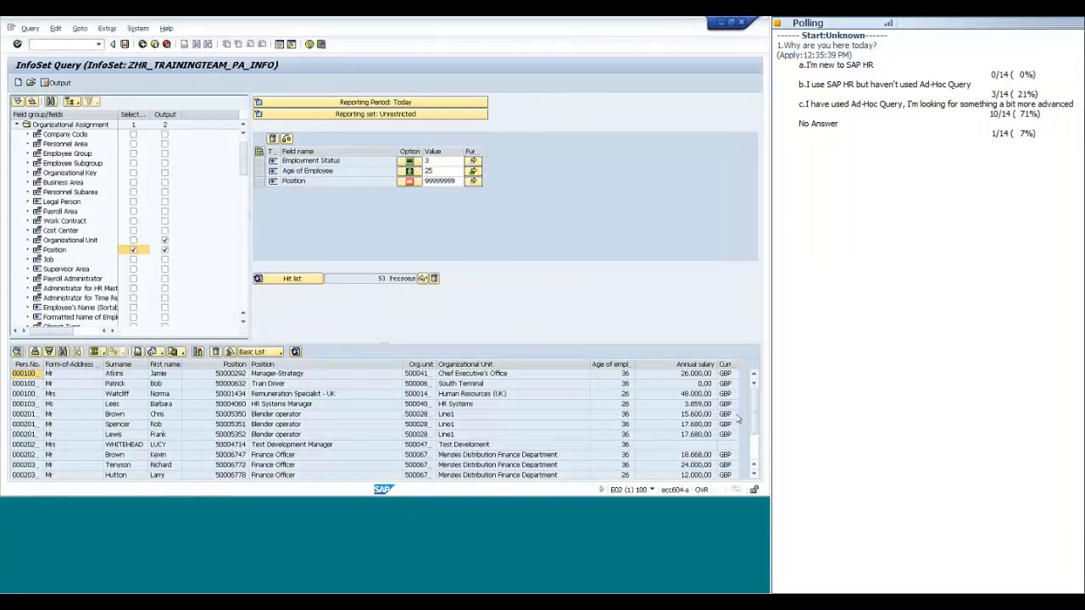
pyautogui.scroll(-2, 752, 430)
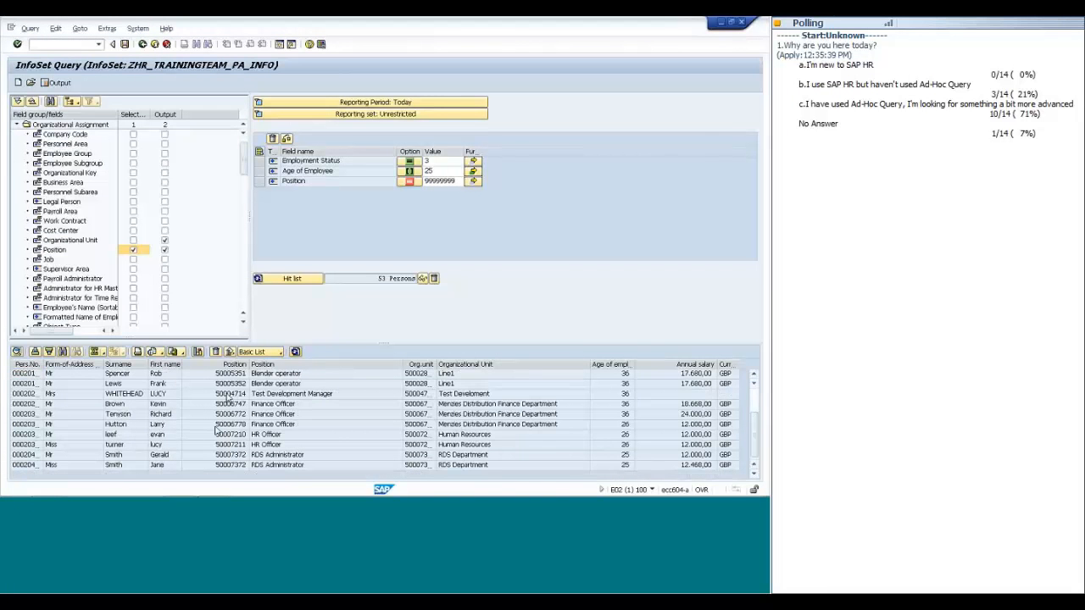
pyautogui.scroll(2, 755, 433)
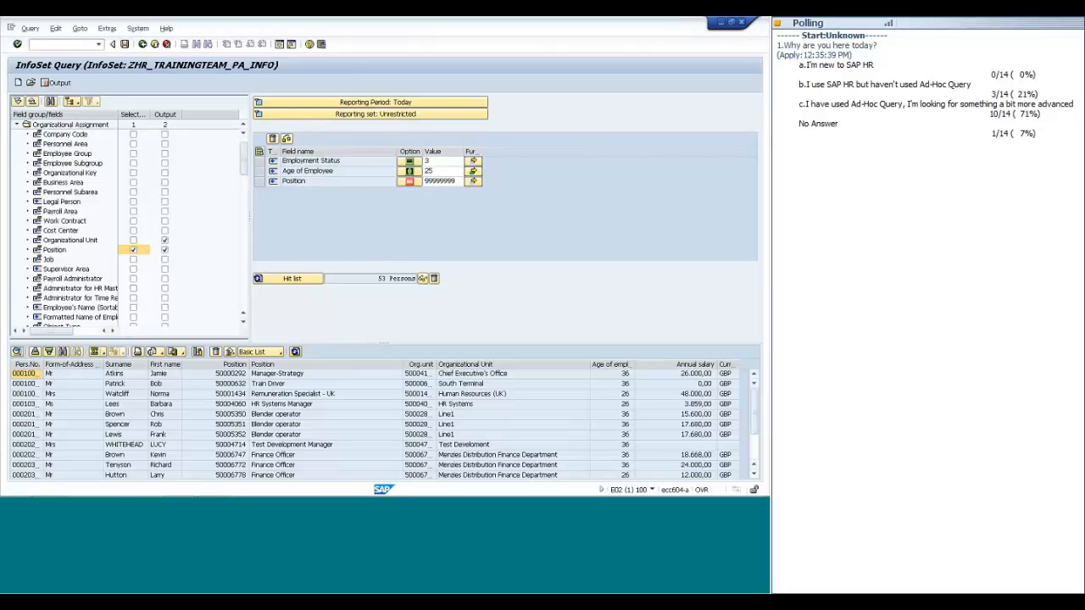
# Check the Position Multiple Selection dialog's exclusion settings and close it unchanged.
pyautogui.click(472, 181)
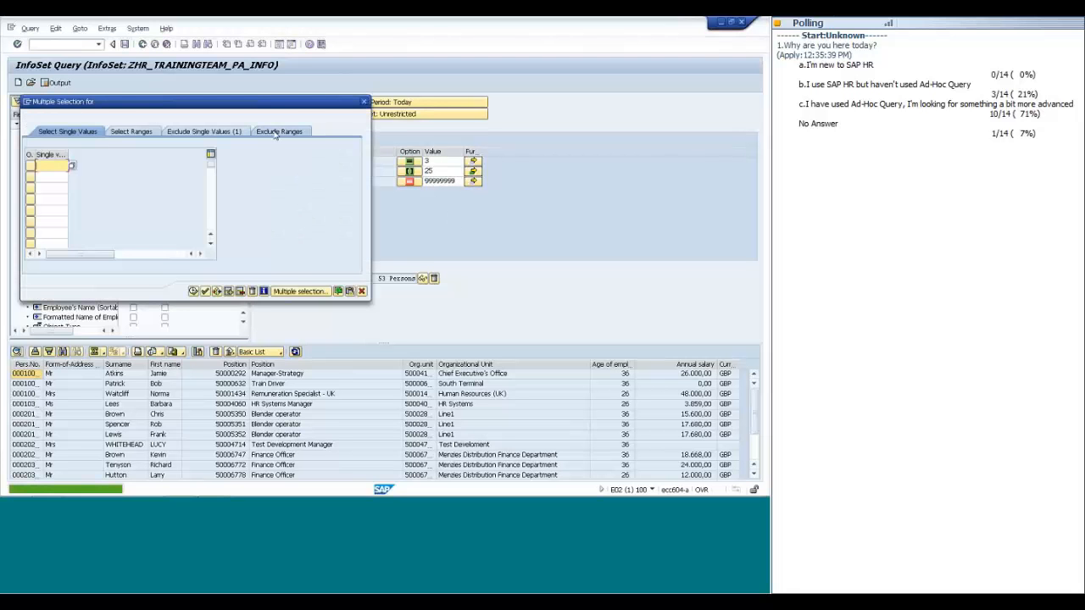
pyautogui.click(277, 131)
pyautogui.click(93, 134)
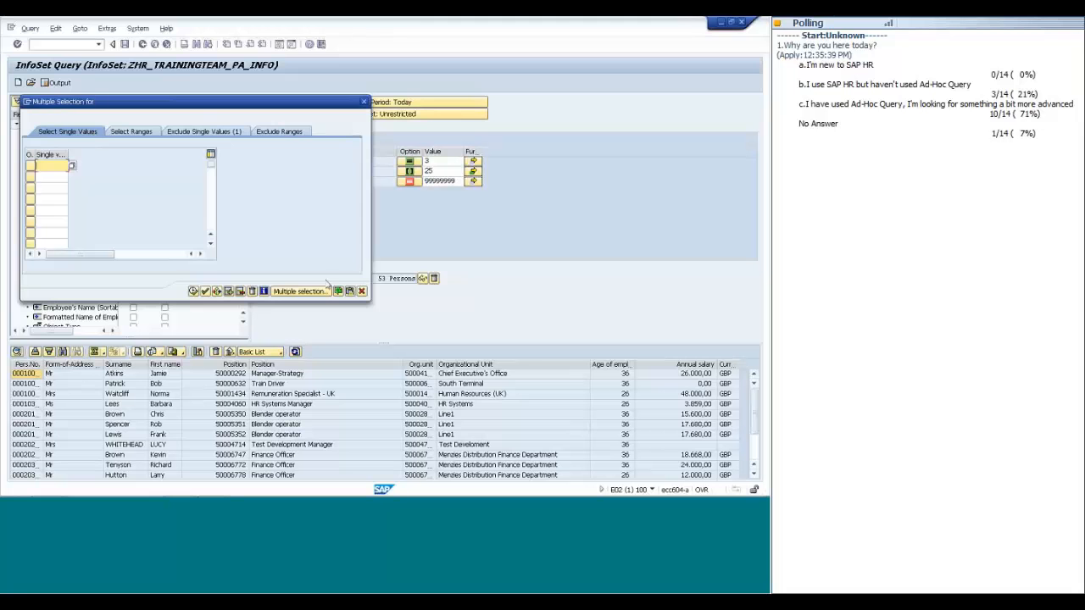
pyautogui.click(361, 291)
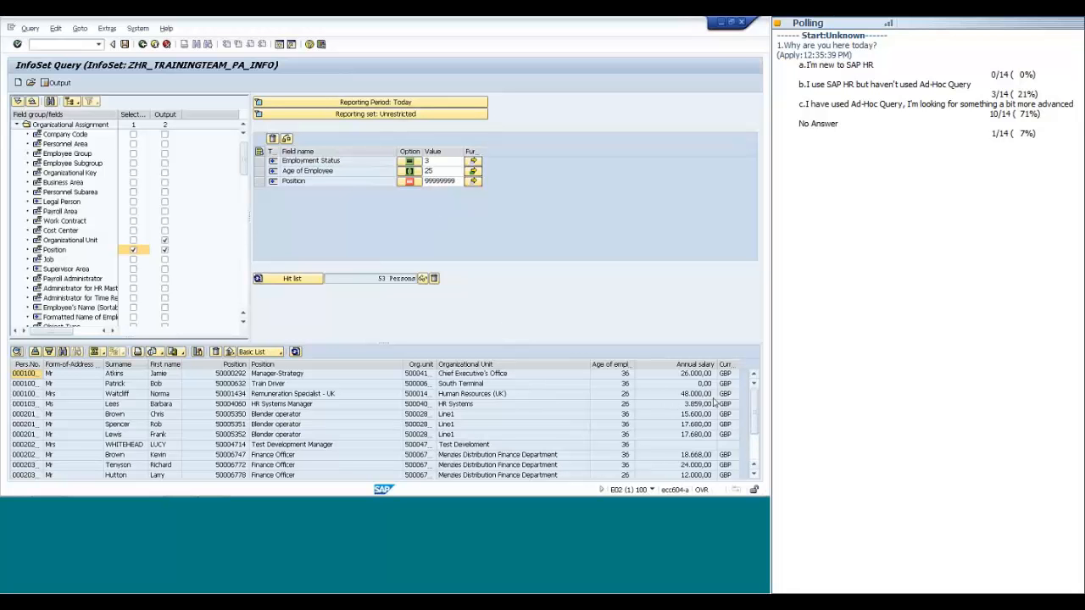
# Total the Annual salary column to 231,955.00 and widen the Org.unit column.
pyautogui.click(669, 364)
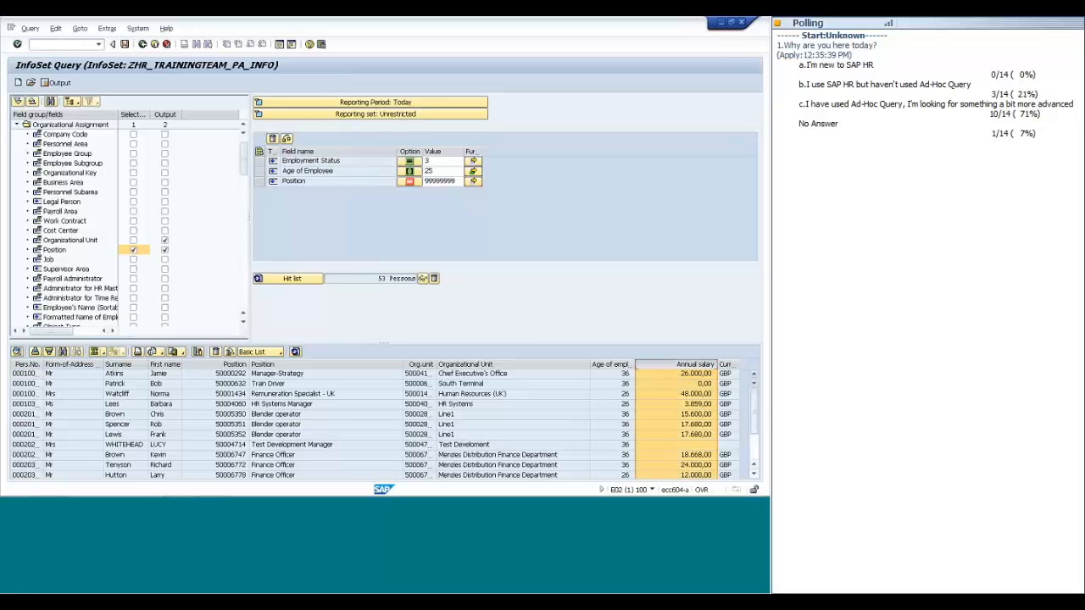
pyautogui.click(94, 353)
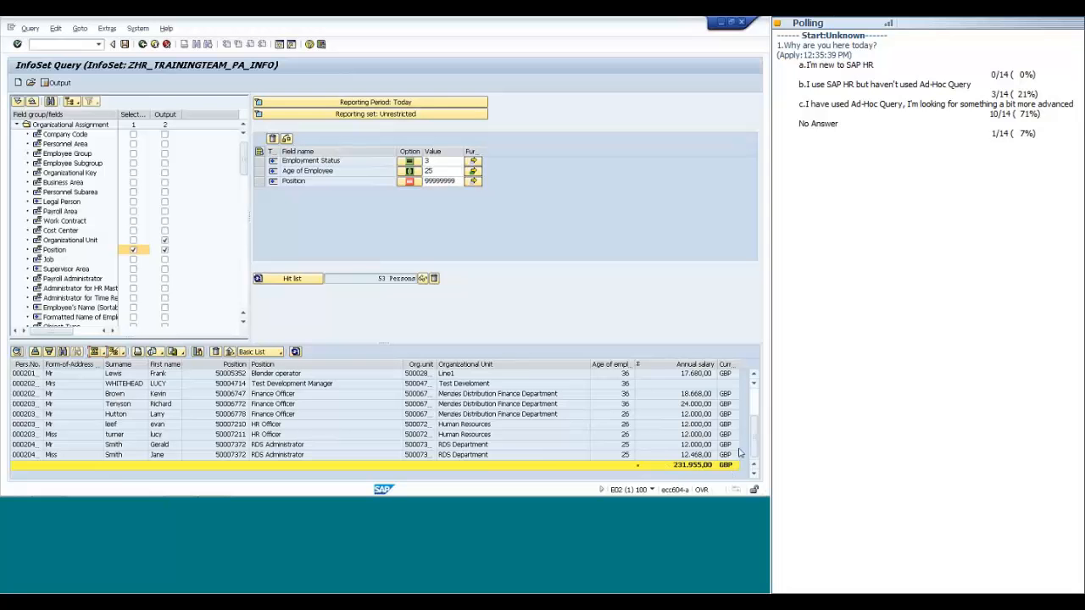
pyautogui.click(755, 408)
pyautogui.moveTo(755, 413); pyautogui.dragTo(757, 436)
pyautogui.moveTo(436, 365); pyautogui.dragTo(468, 366)
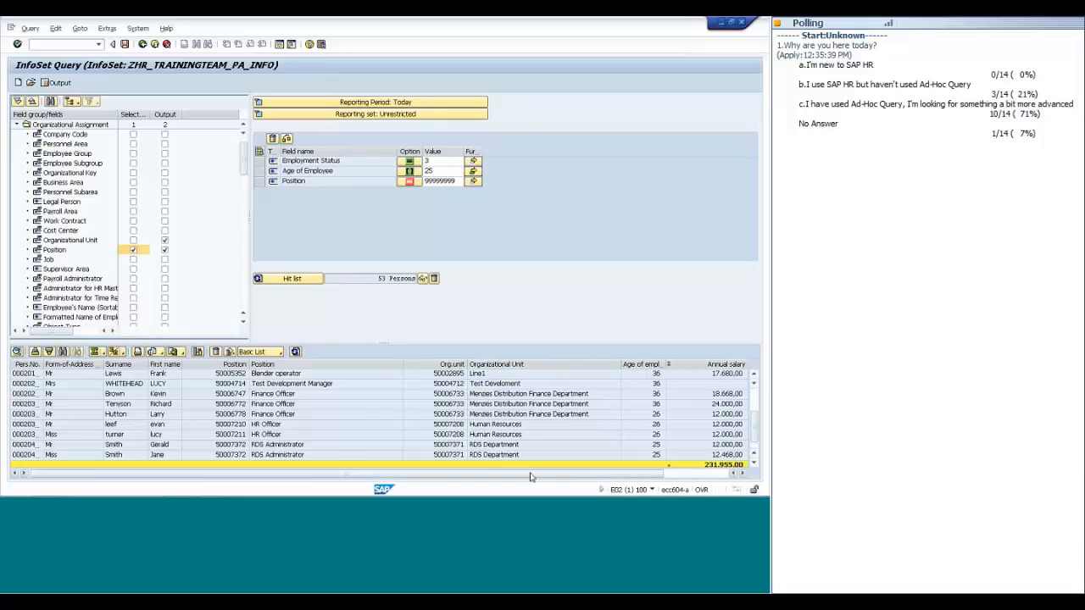
pyautogui.moveTo(532, 475); pyautogui.dragTo(654, 473)
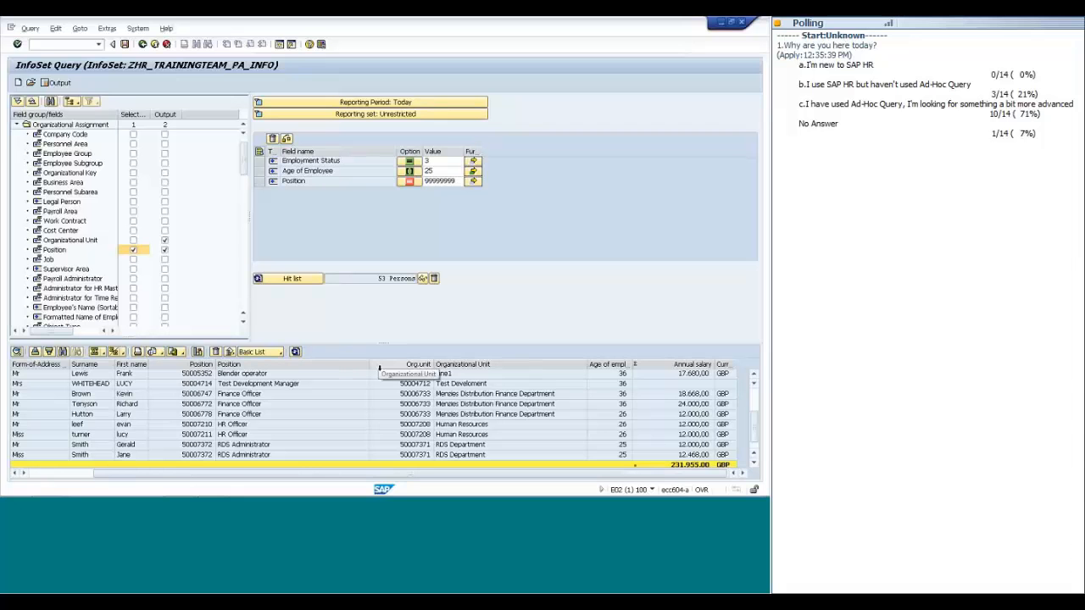
pyautogui.click(411, 364)
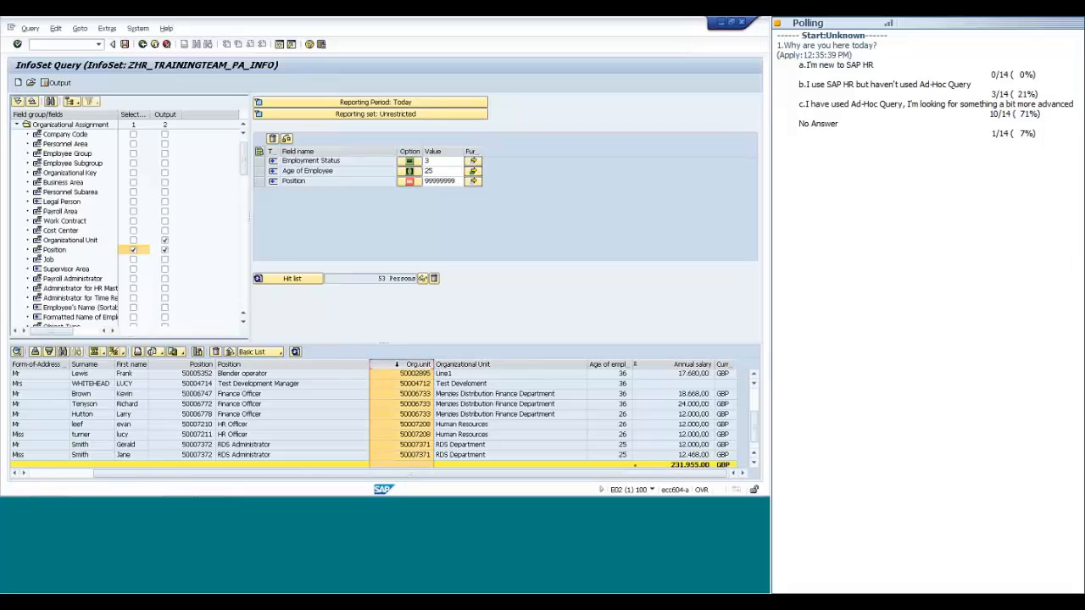
pyautogui.click(113, 351)
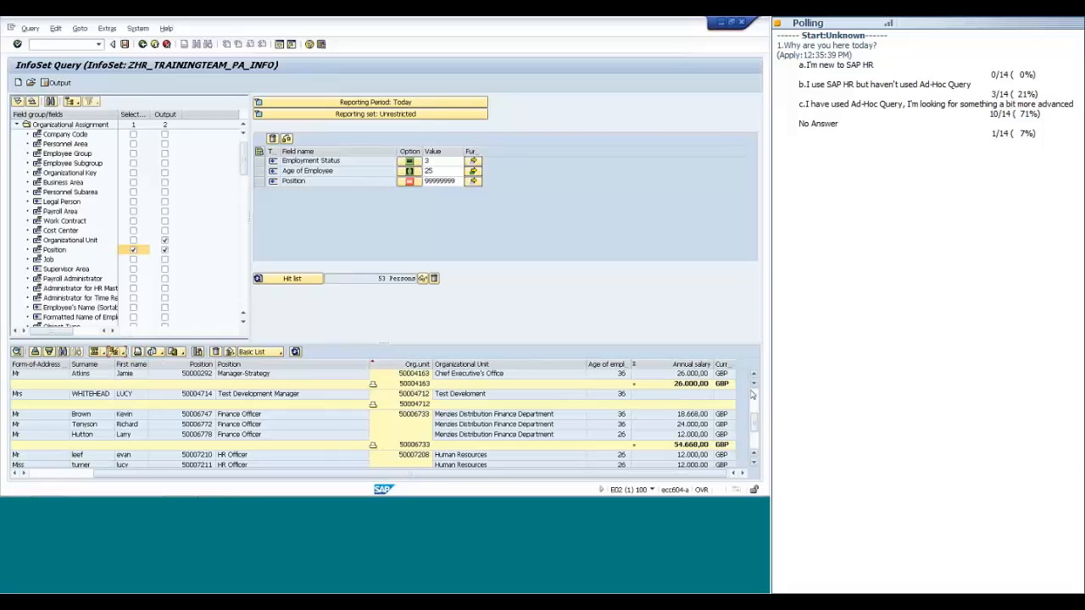
pyautogui.moveTo(755, 422); pyautogui.dragTo(757, 393)
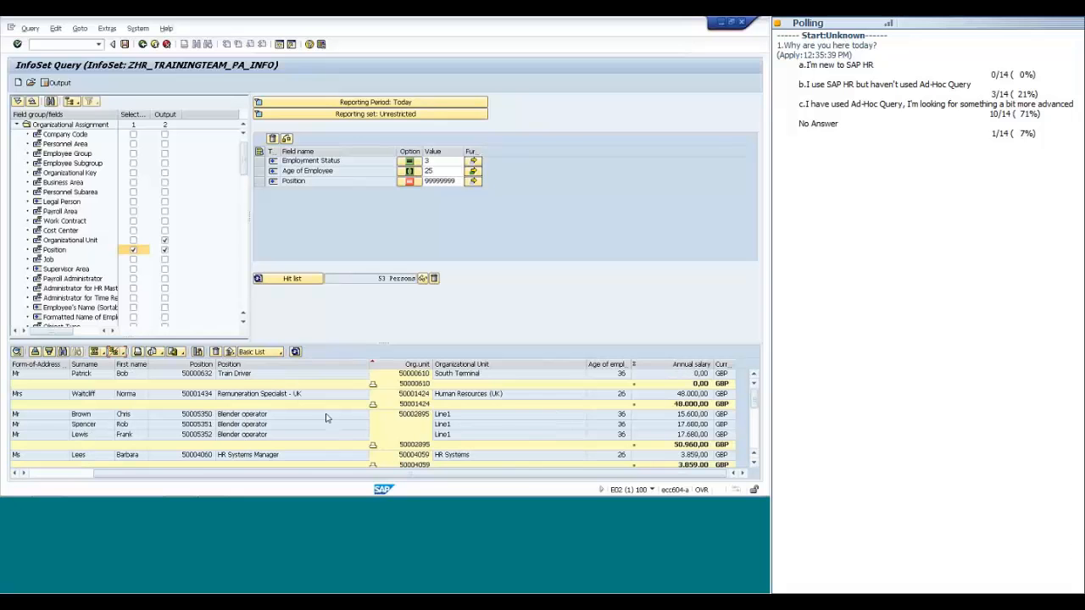
pyautogui.click(467, 416)
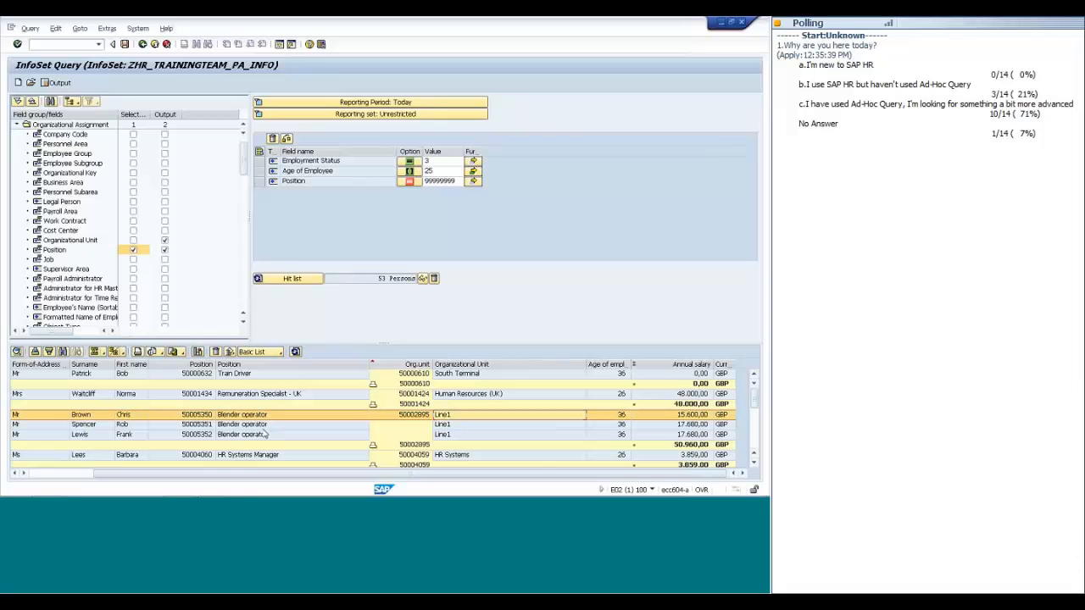
pyautogui.click(124, 417)
pyautogui.click(125, 425)
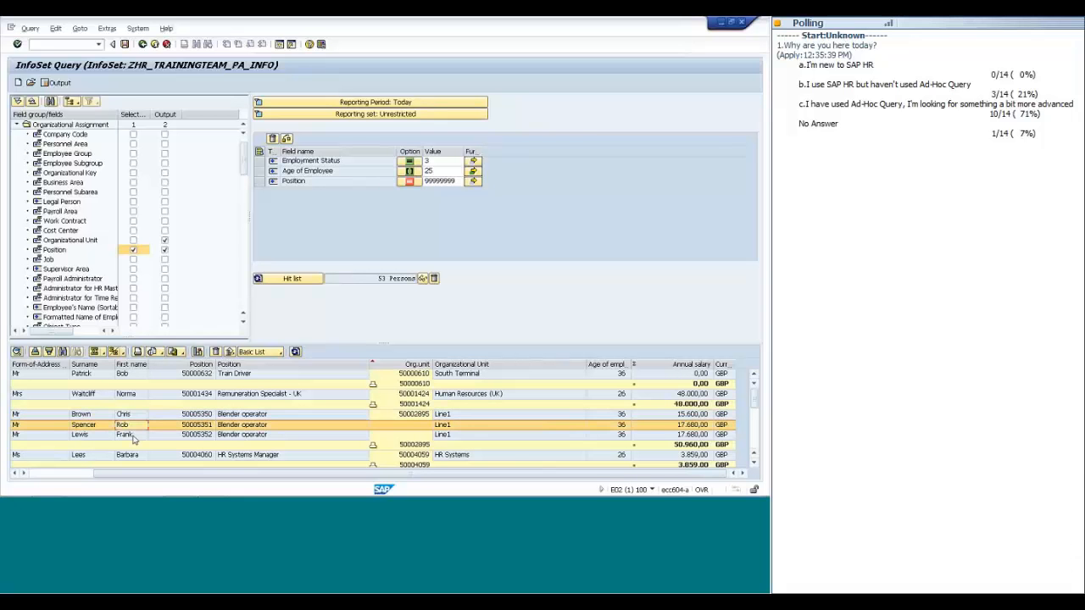
pyautogui.click(129, 435)
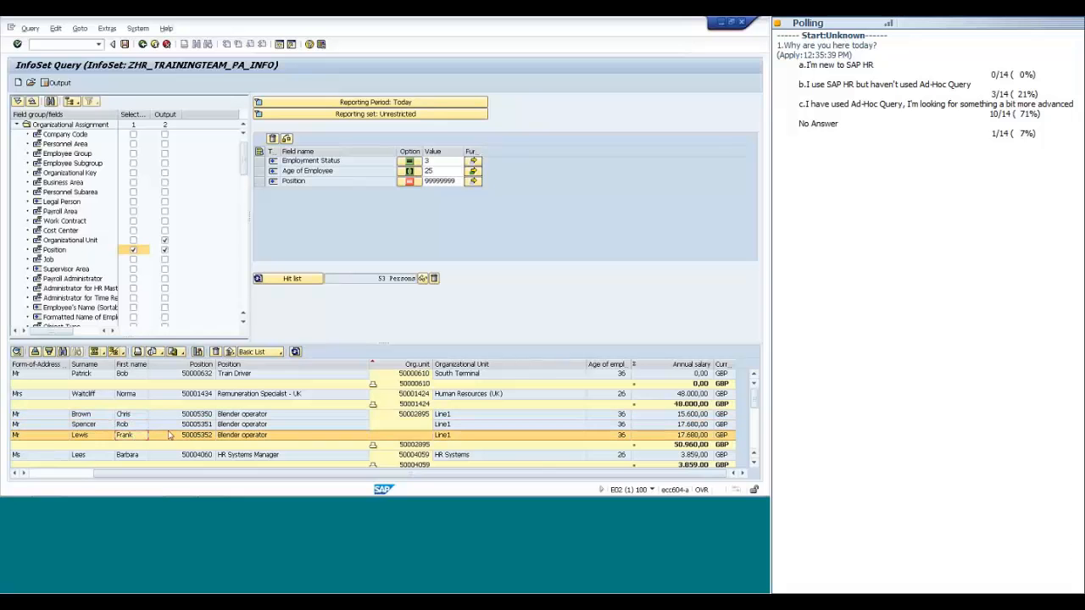
pyautogui.click(680, 446)
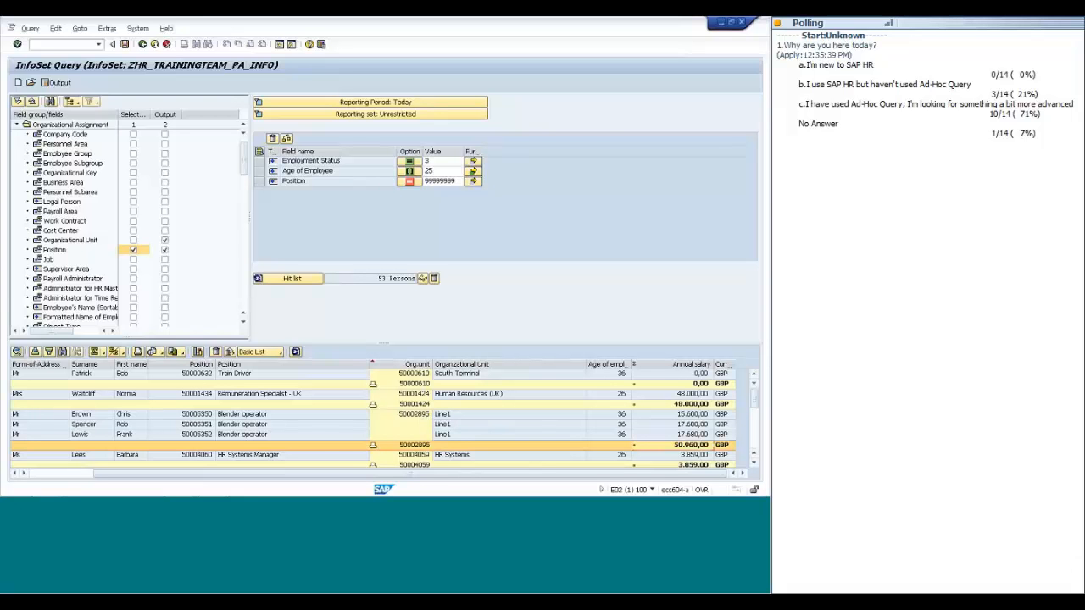
# Switch the output to the basic list and turn on Extras > Show set operations.
pyautogui.click(230, 352)
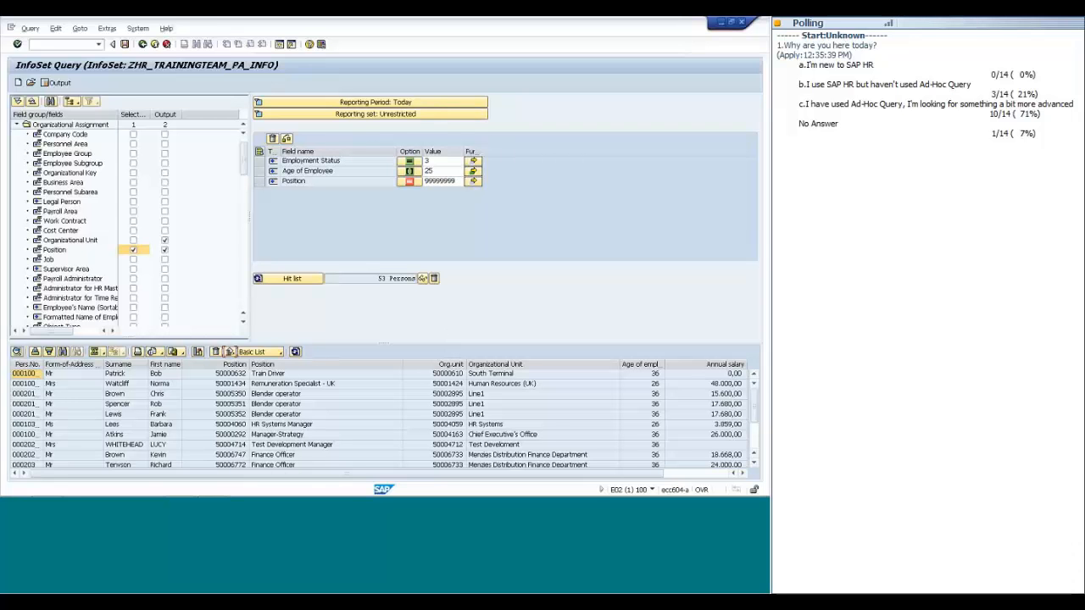
pyautogui.click(107, 28)
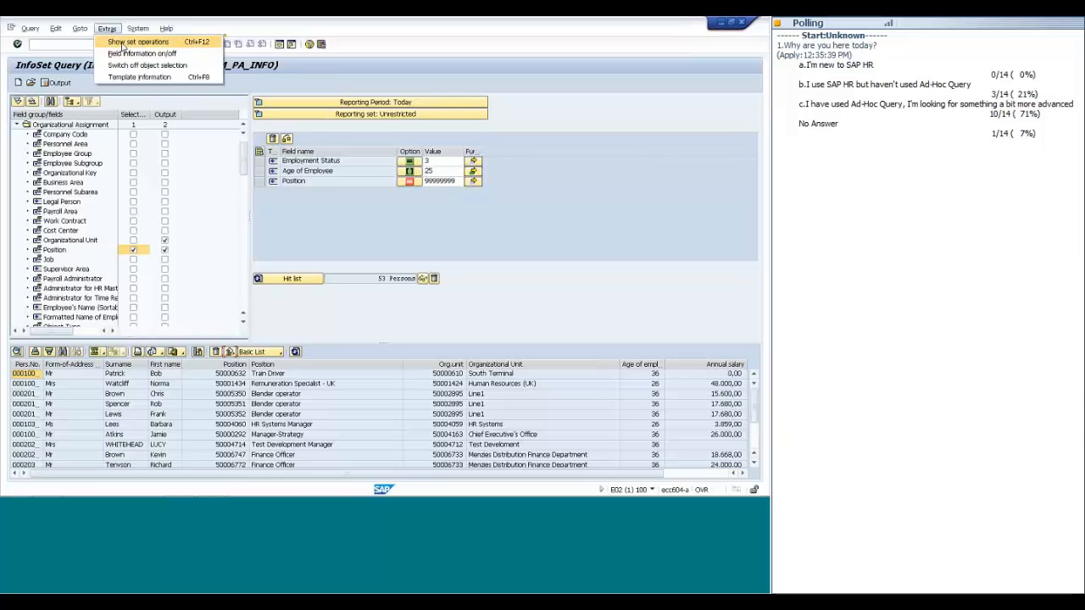
pyautogui.click(123, 42)
pyautogui.click(108, 30)
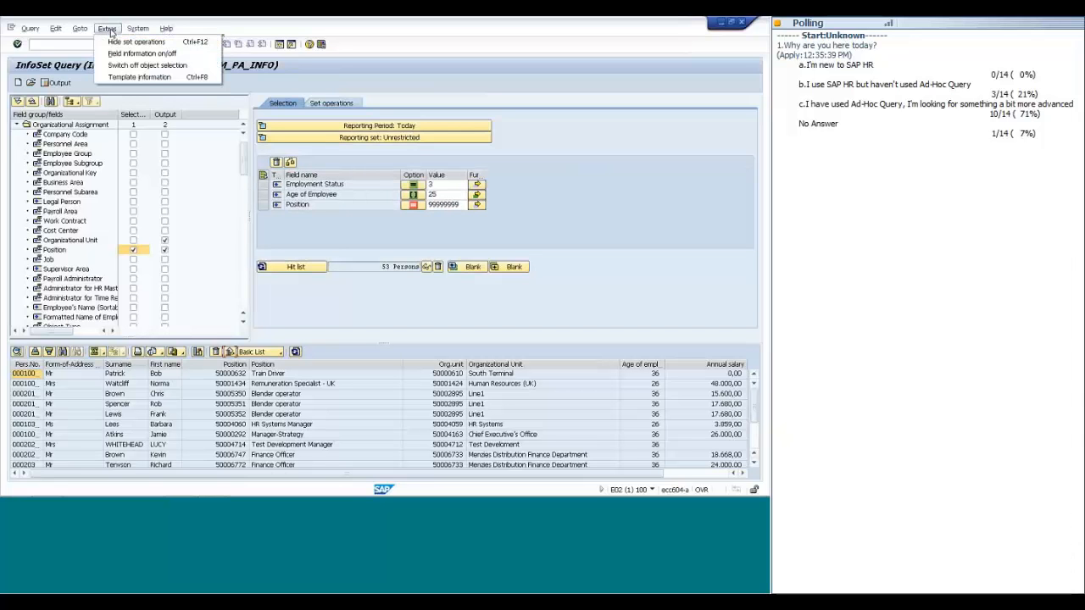
pyautogui.click(551, 139)
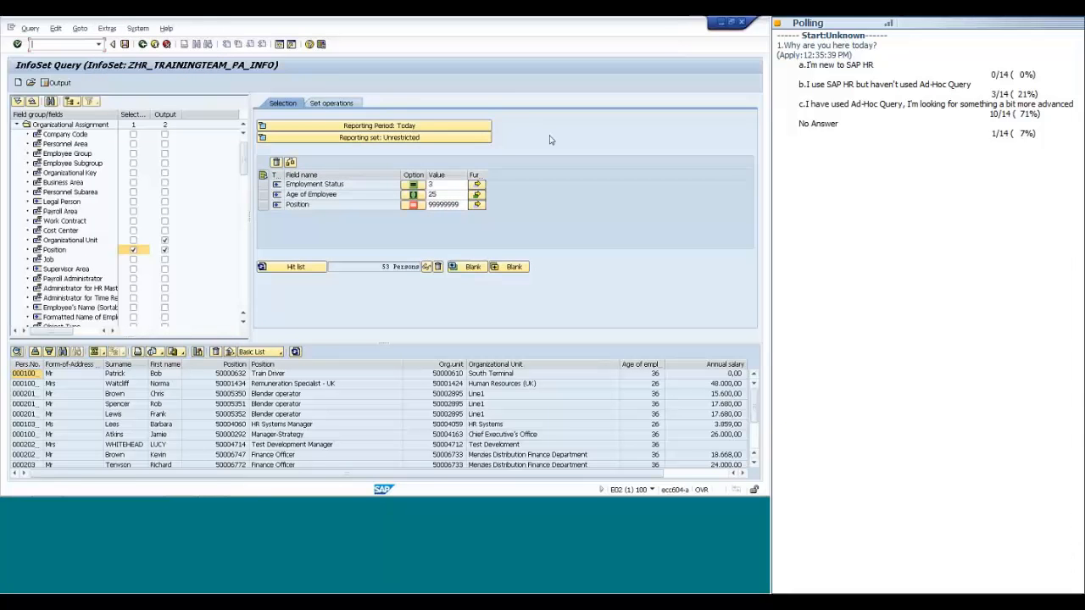
# View the Set operations tab, return to Selection, and mark the Age of Employee criterion.
pyautogui.click(322, 104)
pyautogui.click(283, 103)
pyautogui.click(331, 103)
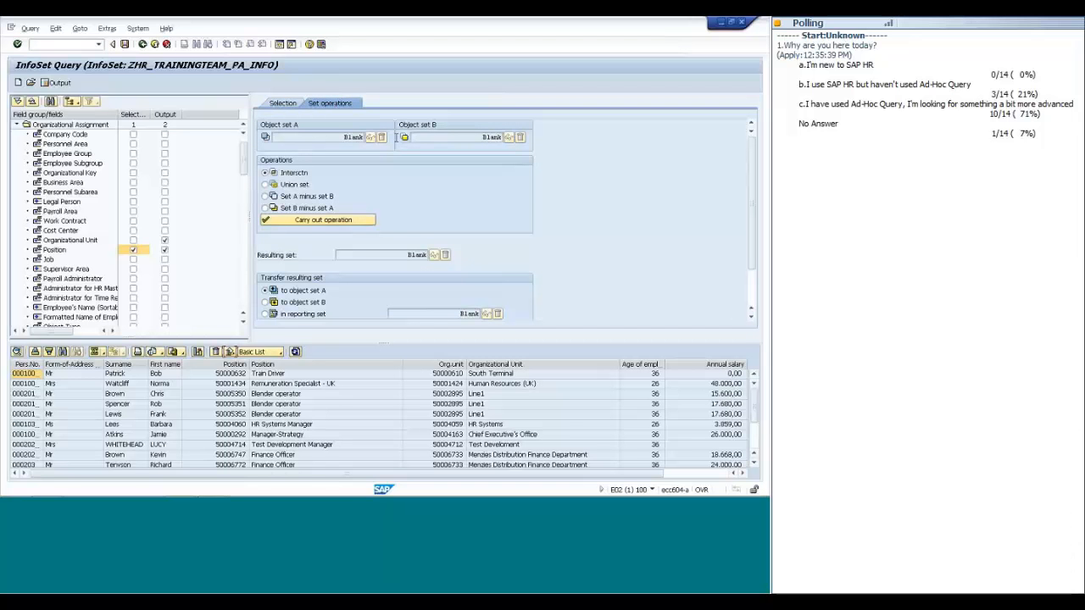
pyautogui.click(283, 103)
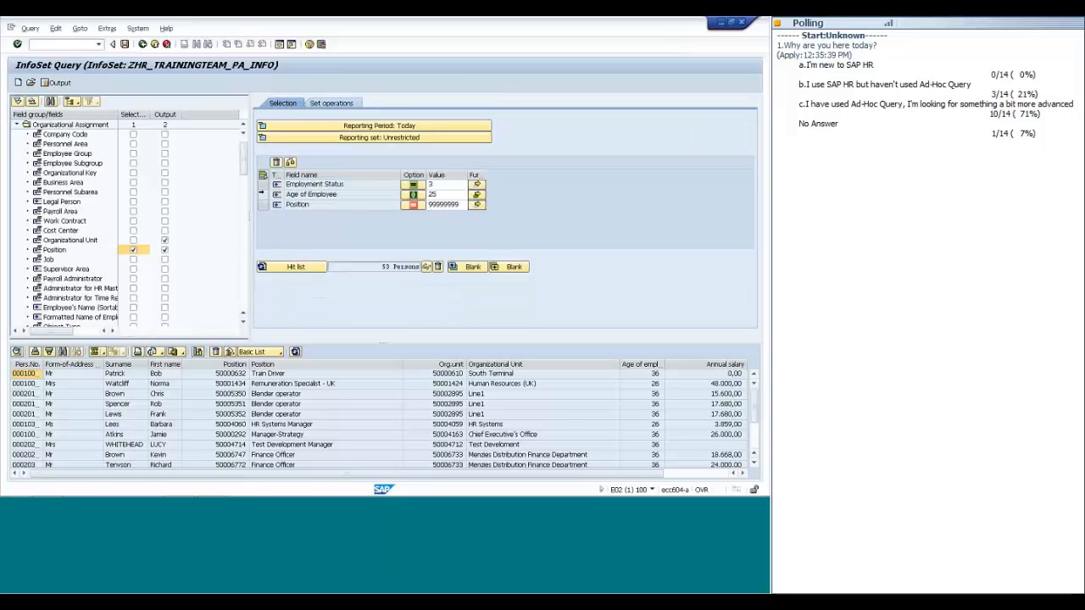
pyautogui.click(264, 195)
# Remove the Age of Employee, Position and Employment Status criteria and untick Position.
pyautogui.click(275, 162)
pyautogui.click(267, 195)
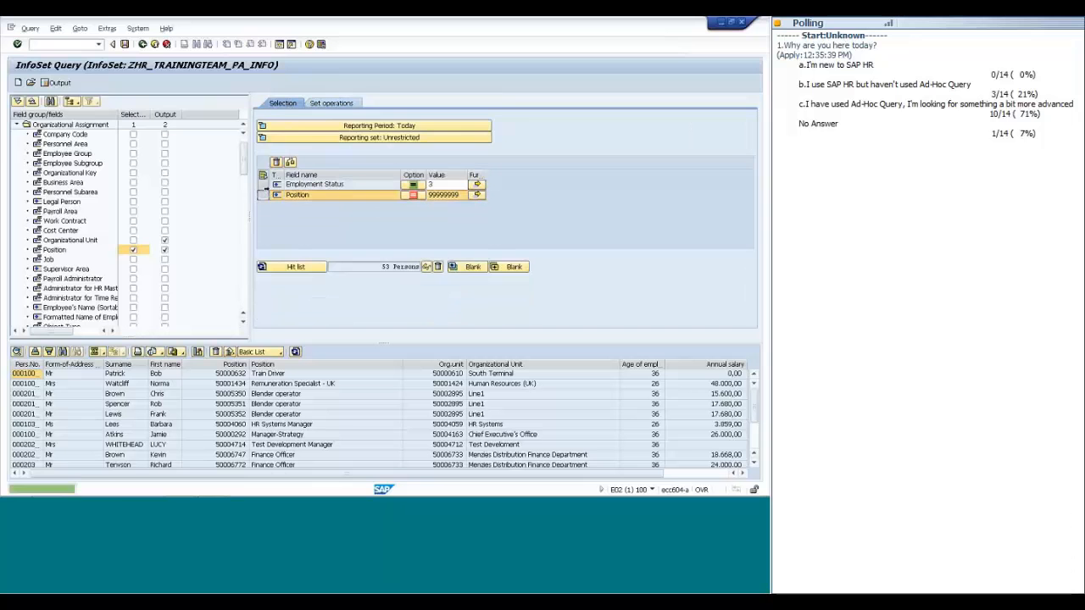
pyautogui.click(267, 185)
pyautogui.click(276, 163)
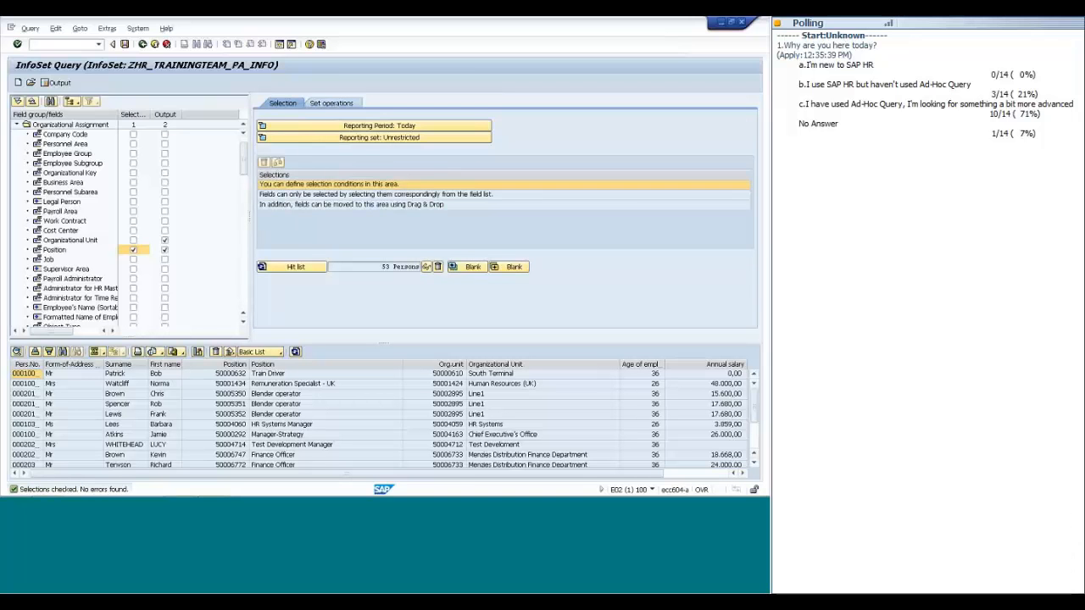
pyautogui.click(438, 267)
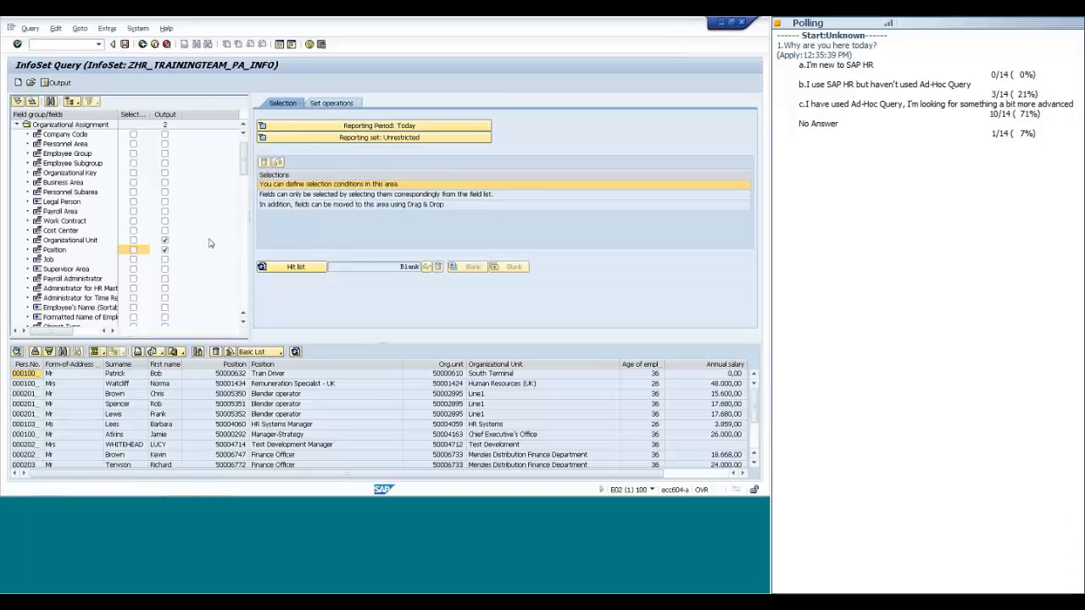
pyautogui.moveTo(244, 172); pyautogui.dragTo(244, 166)
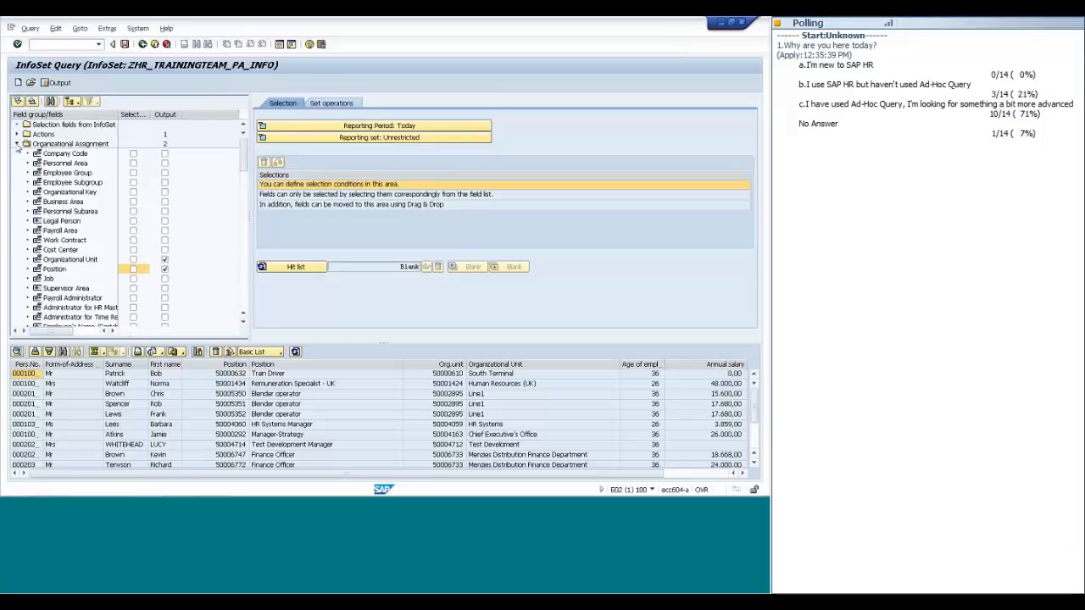
pyautogui.click(17, 145)
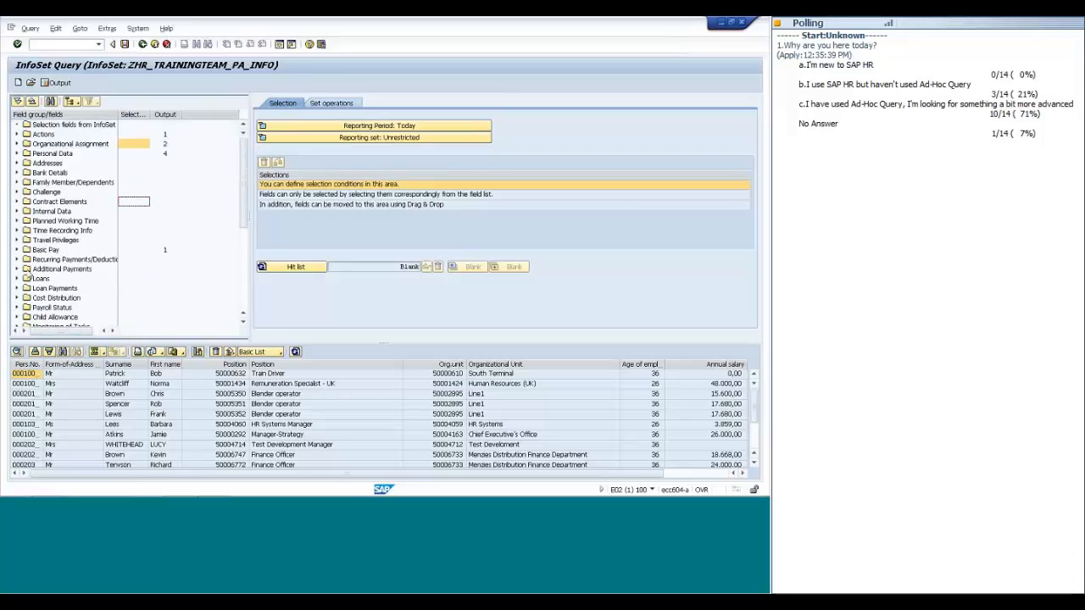
# Select on Absences > Attendance or Absence Type 0100 (Leave) and count 2 hits.
pyautogui.scroll(-2, 28, 278)
pyautogui.scroll(-3, 19, 273)
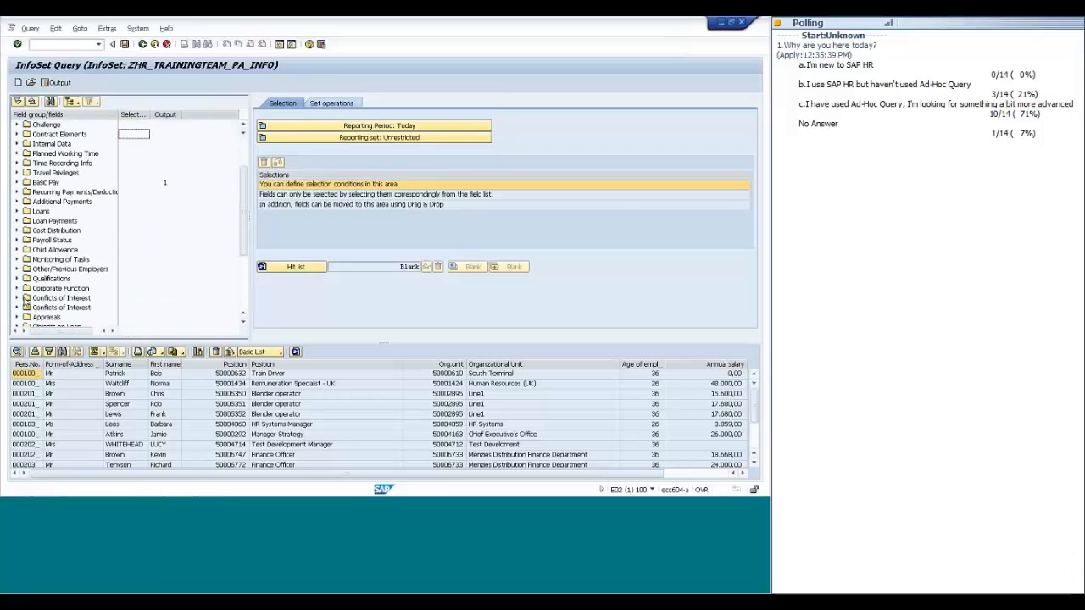
pyautogui.click(16, 268)
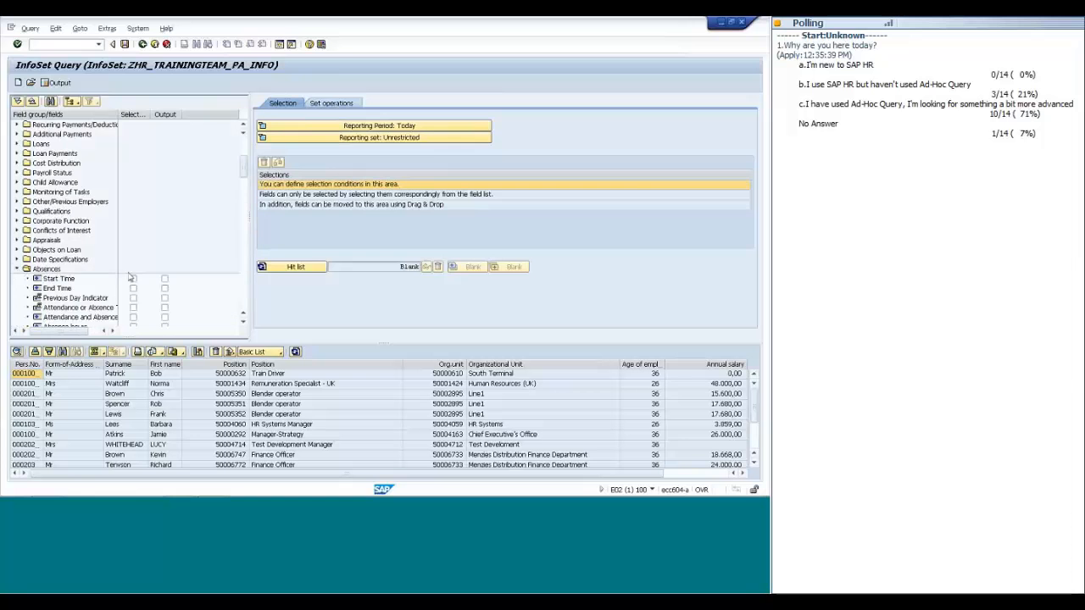
pyautogui.scroll(-3, 68, 254)
pyautogui.click(133, 231)
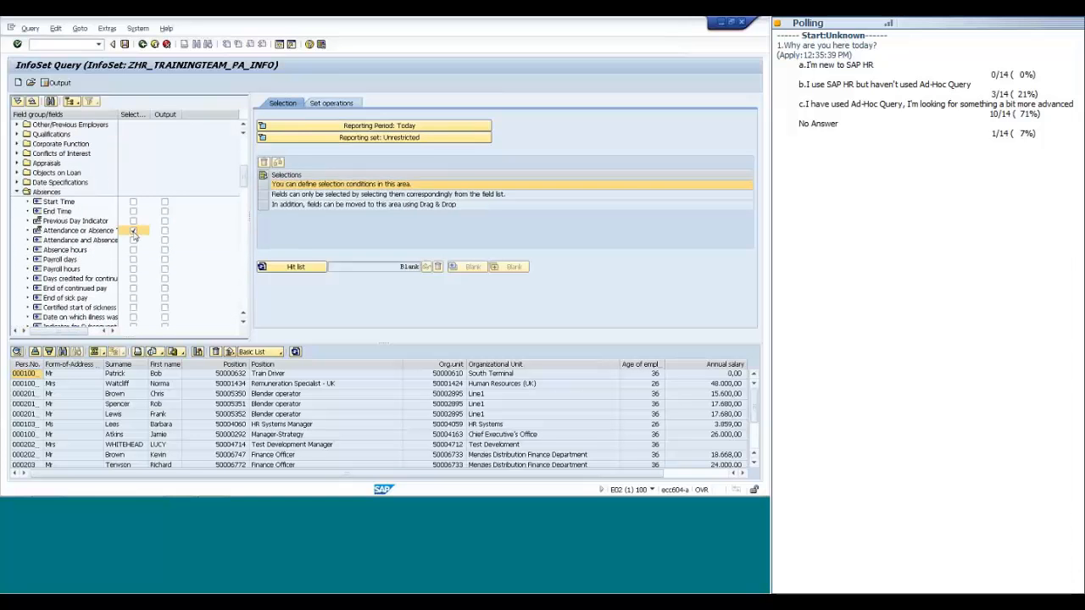
pyautogui.click(462, 185)
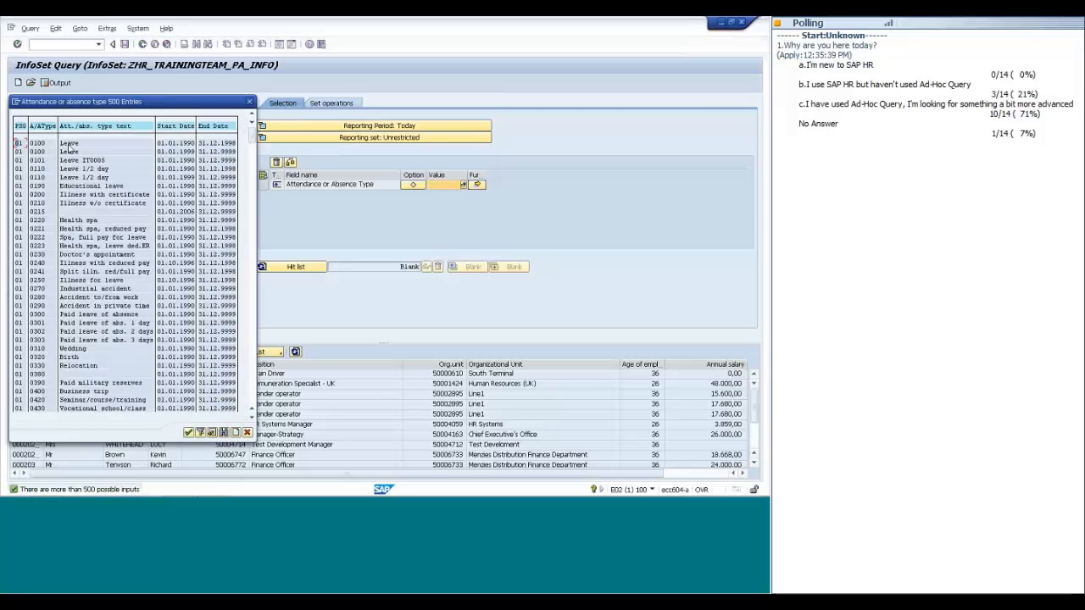
pyautogui.doubleClick(68, 146)
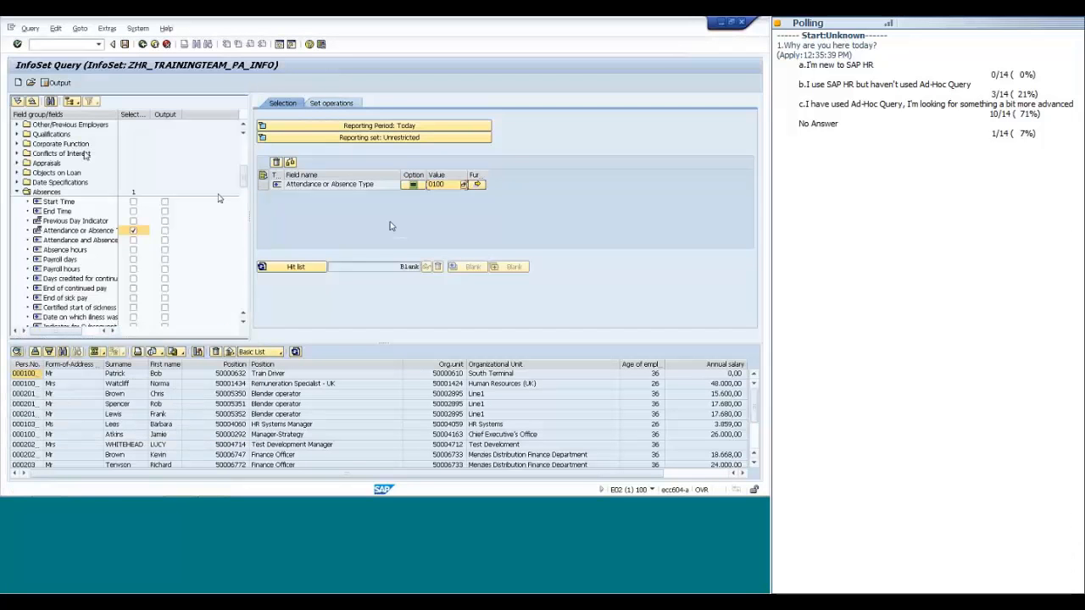
pyautogui.click(307, 267)
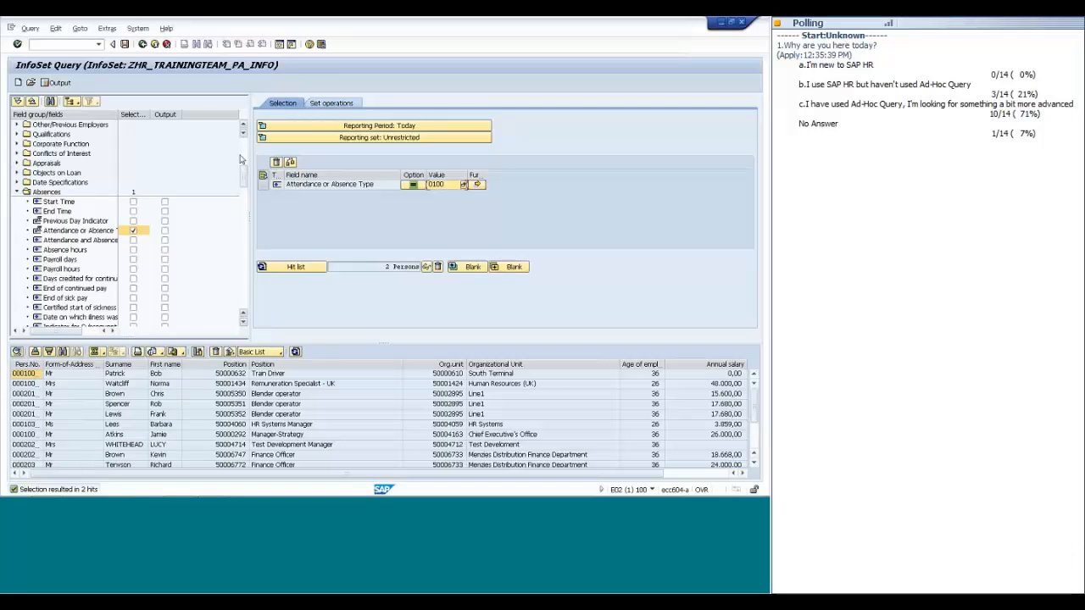
pyautogui.scroll(7, 127, 221)
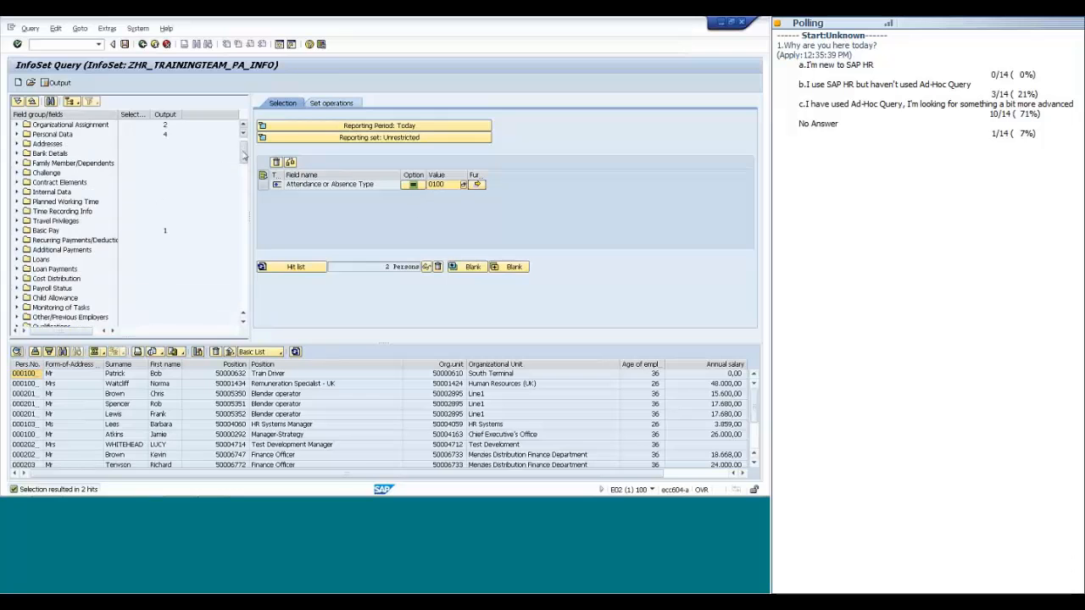
# Re-add Employment Status as a selection criterion restricted to Active (3).
pyautogui.scroll(2, 102, 212)
pyautogui.click(17, 135)
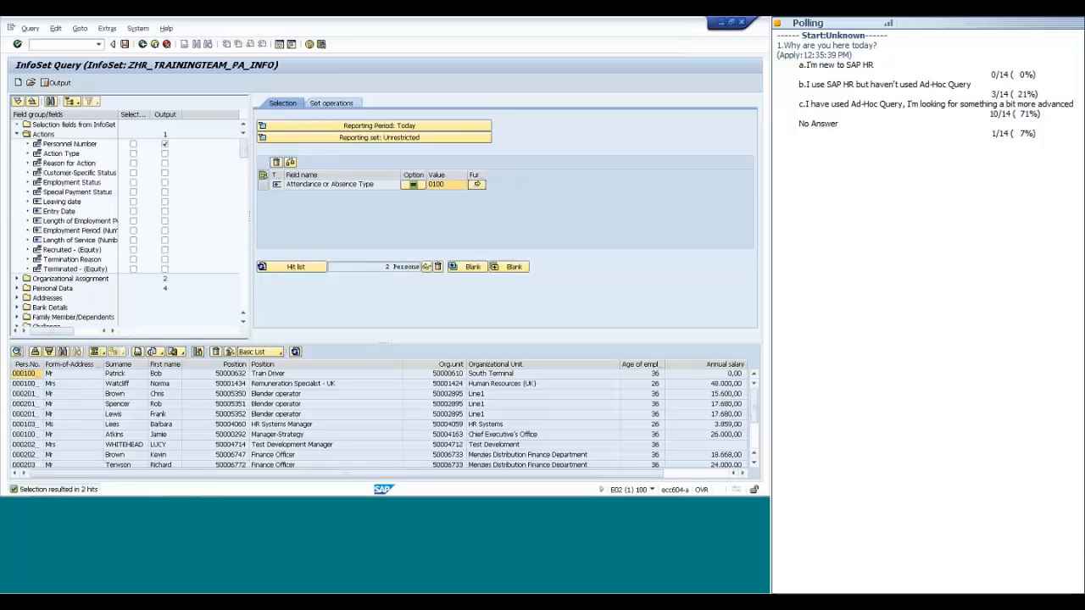
pyautogui.click(133, 182)
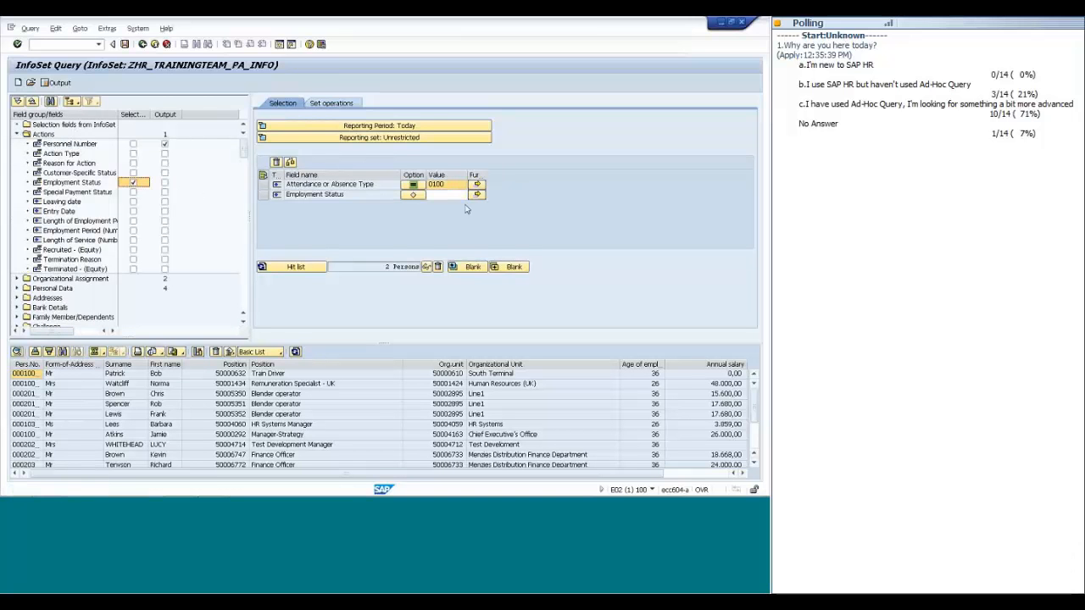
pyautogui.click(462, 195)
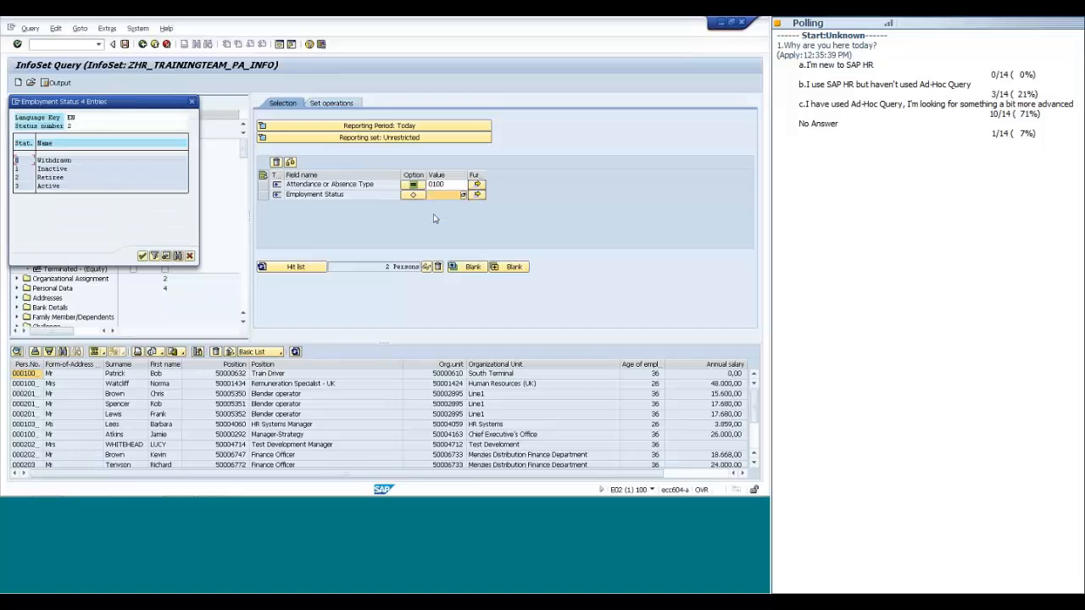
pyautogui.doubleClick(49, 186)
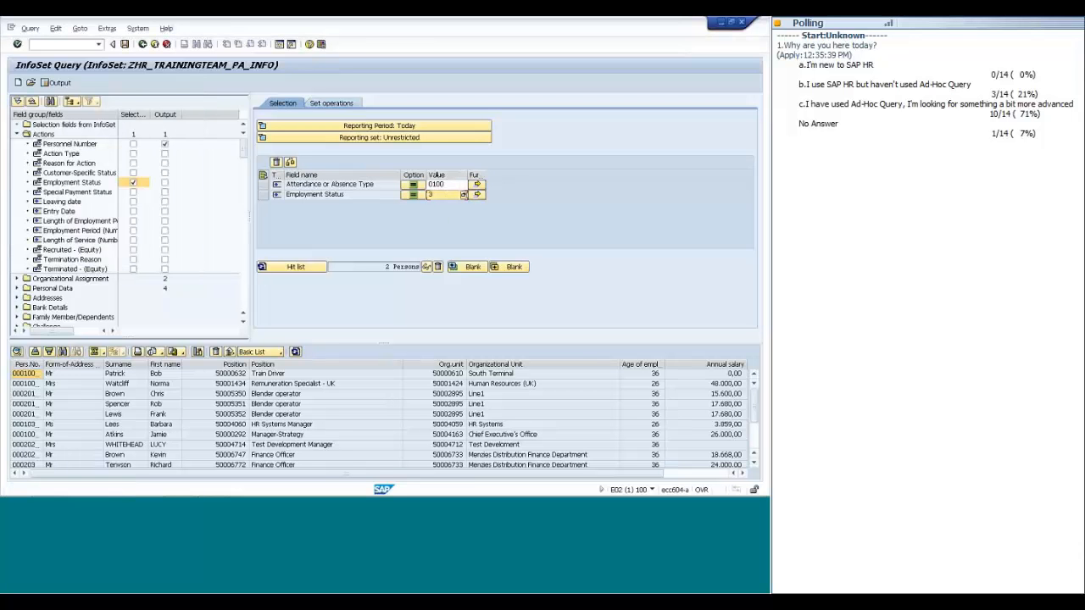
# Set the reporting period to 01.01.2010–31.12.2010 and count 8 matching persons.
pyautogui.click(378, 125)
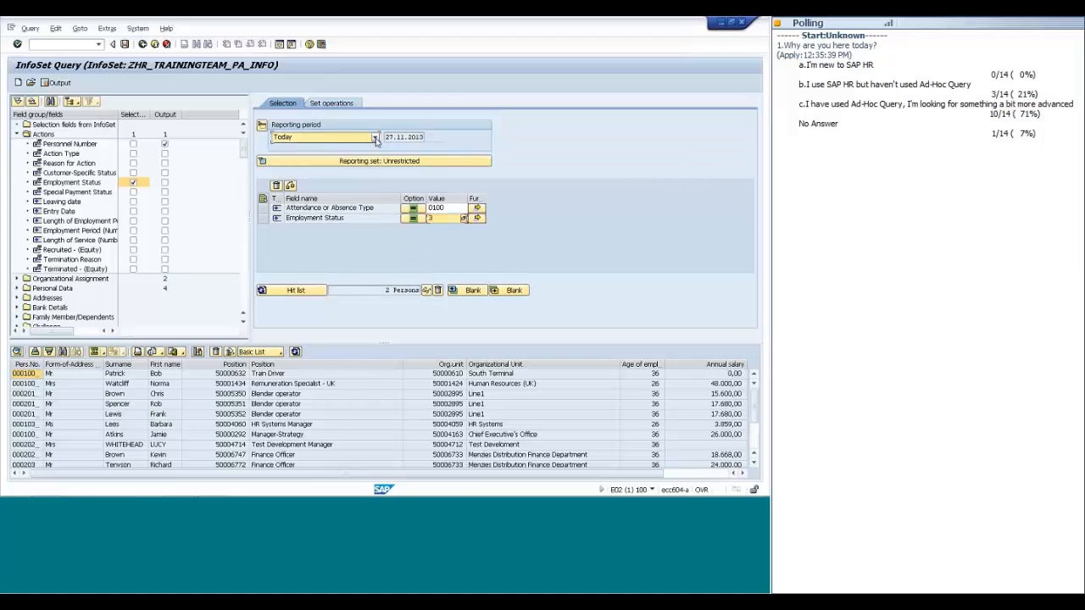
pyautogui.click(375, 138)
pyautogui.click(322, 211)
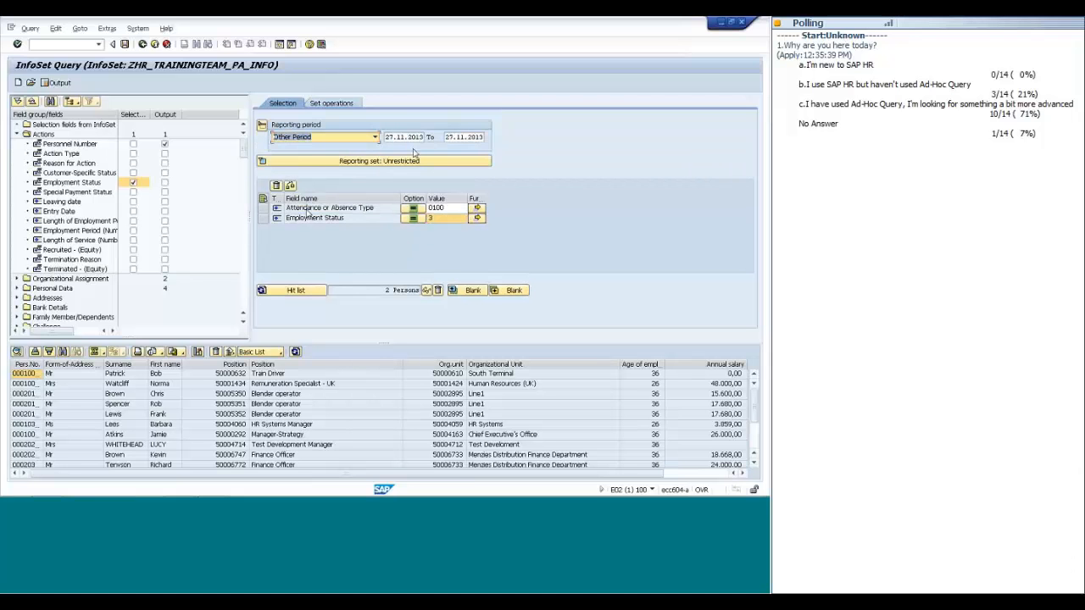
pyautogui.press('Tab')
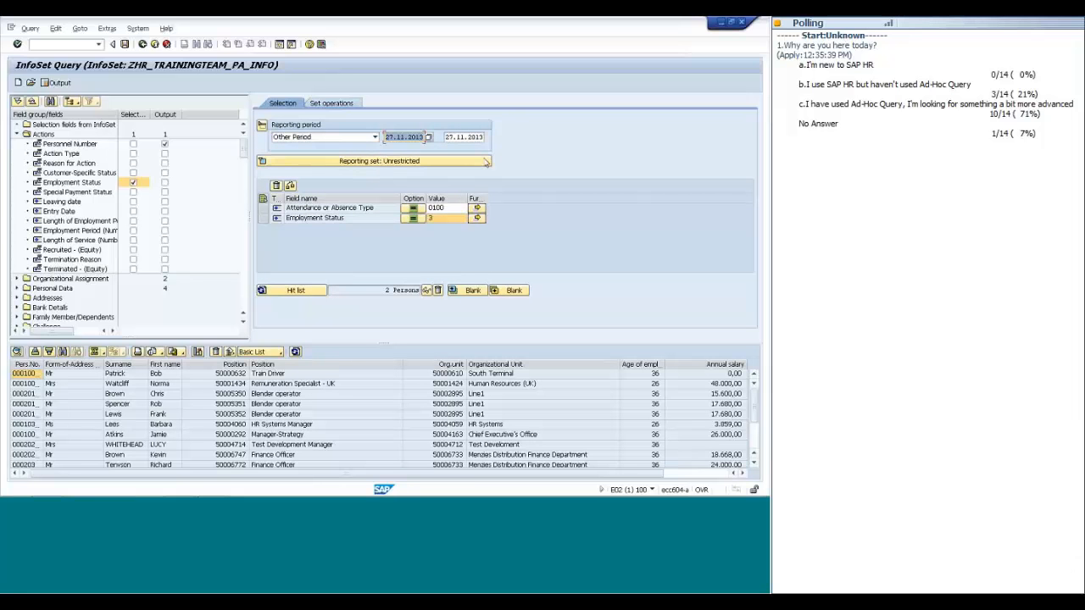
pyautogui.write('01.01.2010')
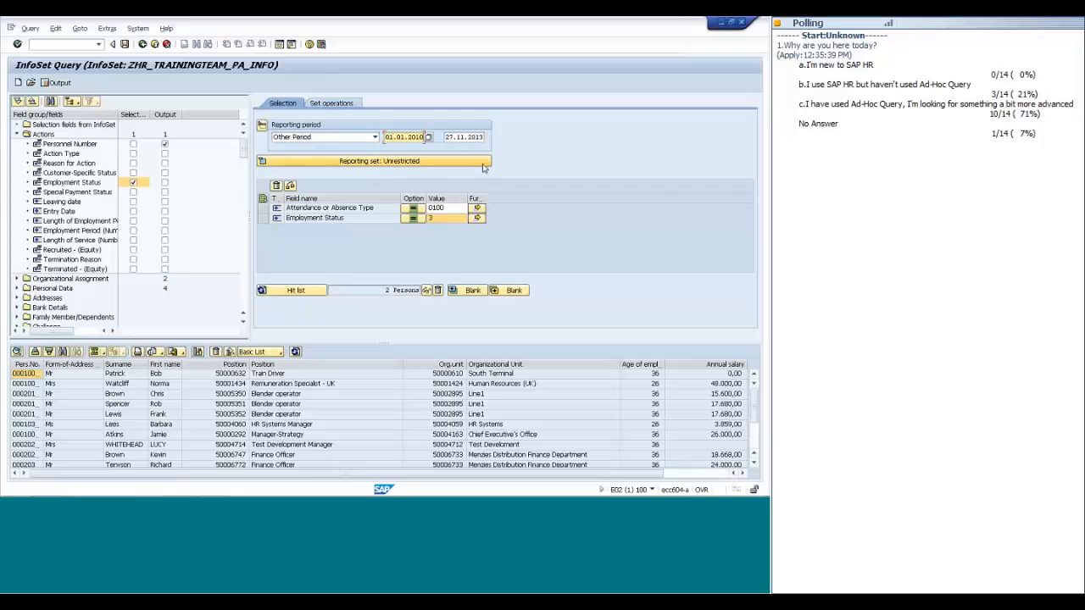
pyautogui.press('Tab')
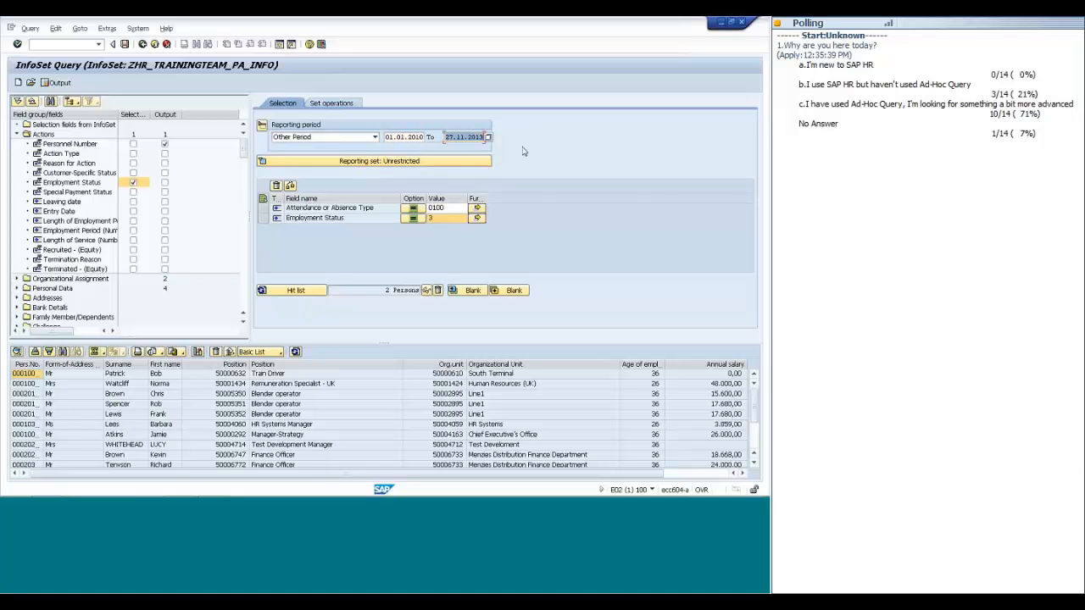
pyautogui.write('31.12.2010')
pyautogui.click(297, 291)
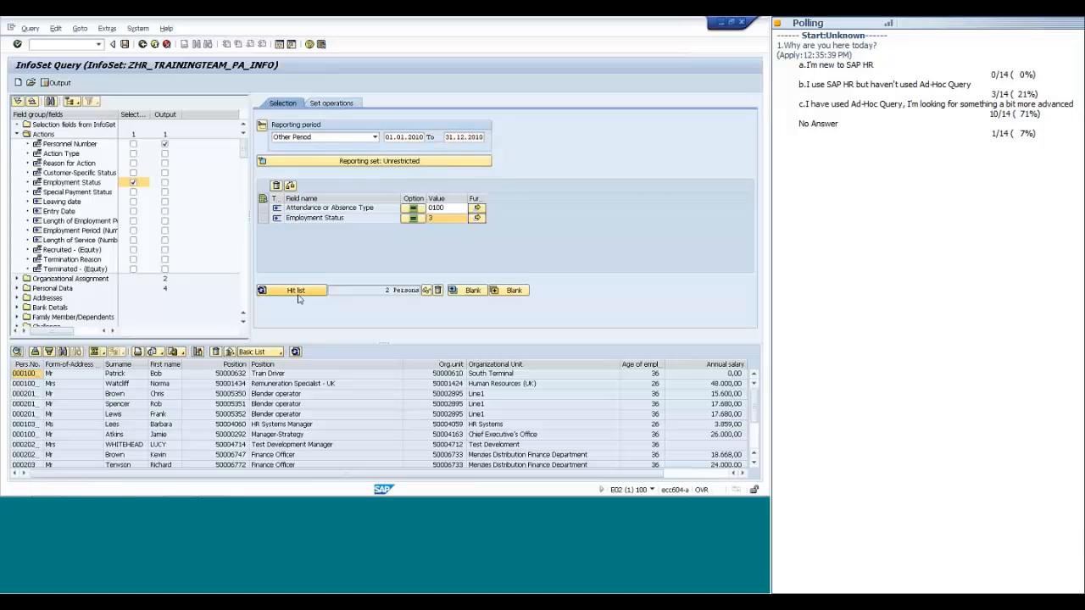
pyautogui.click(389, 291)
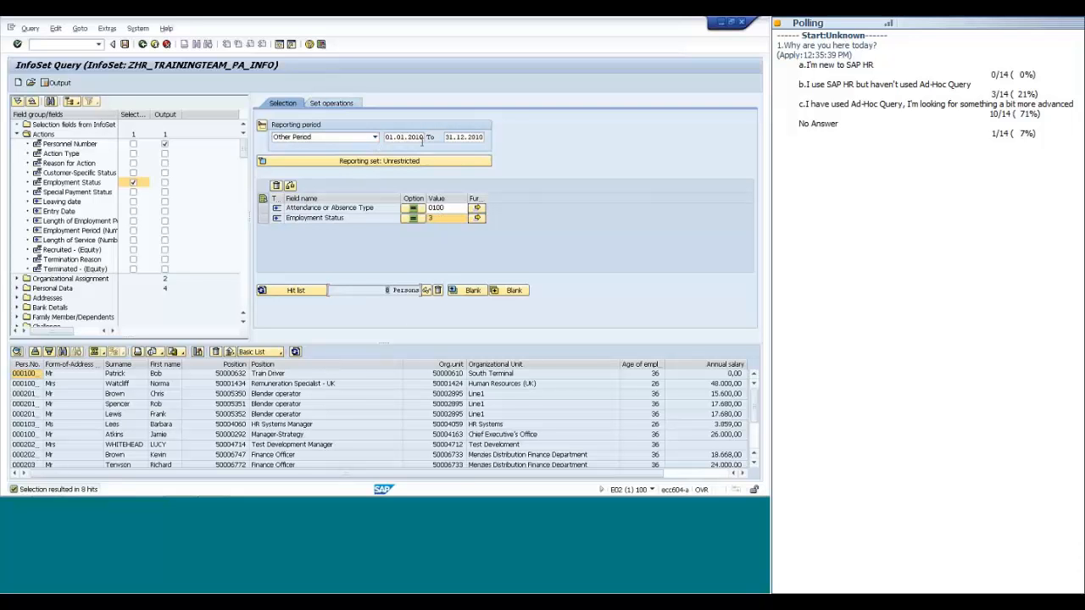
# Store the 8 hits as set A, recount for 01.01.2011–31.12.2011, and store the 2 hits as set B.
pyautogui.click(465, 291)
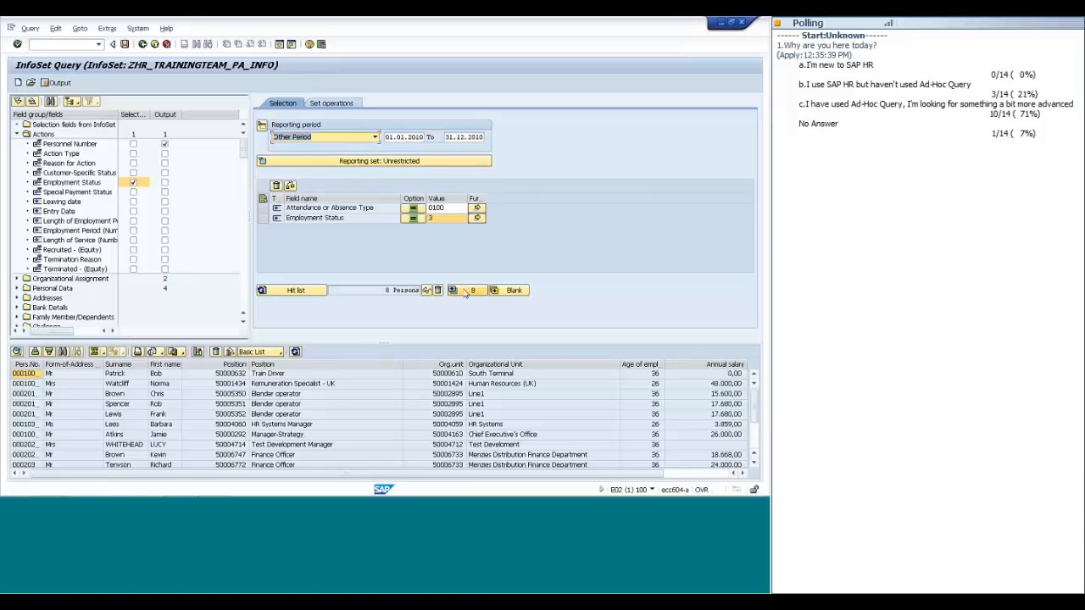
pyautogui.click(399, 136)
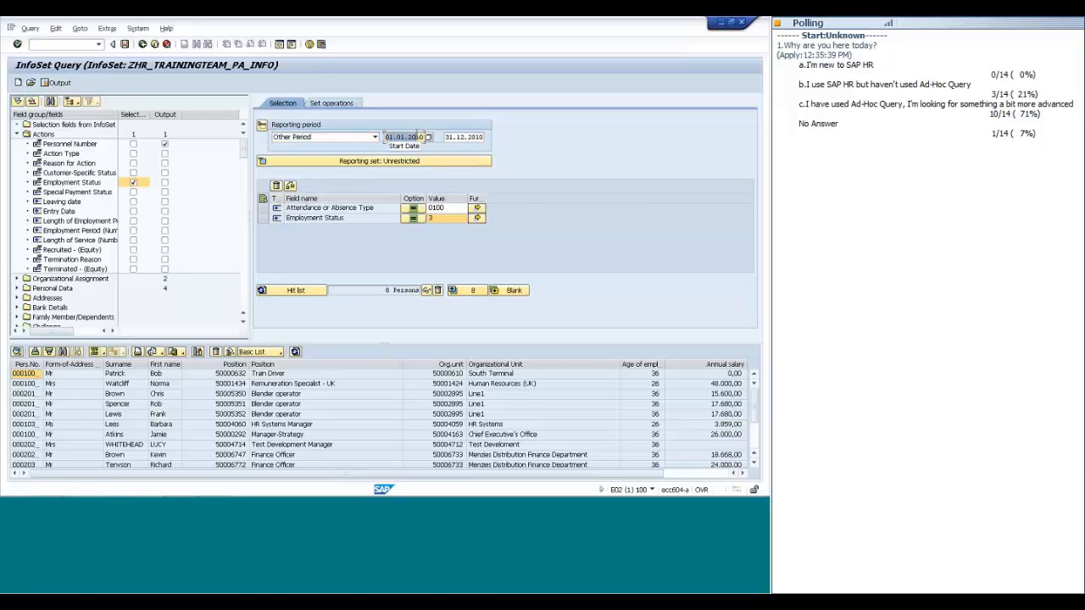
pyautogui.write('01.')
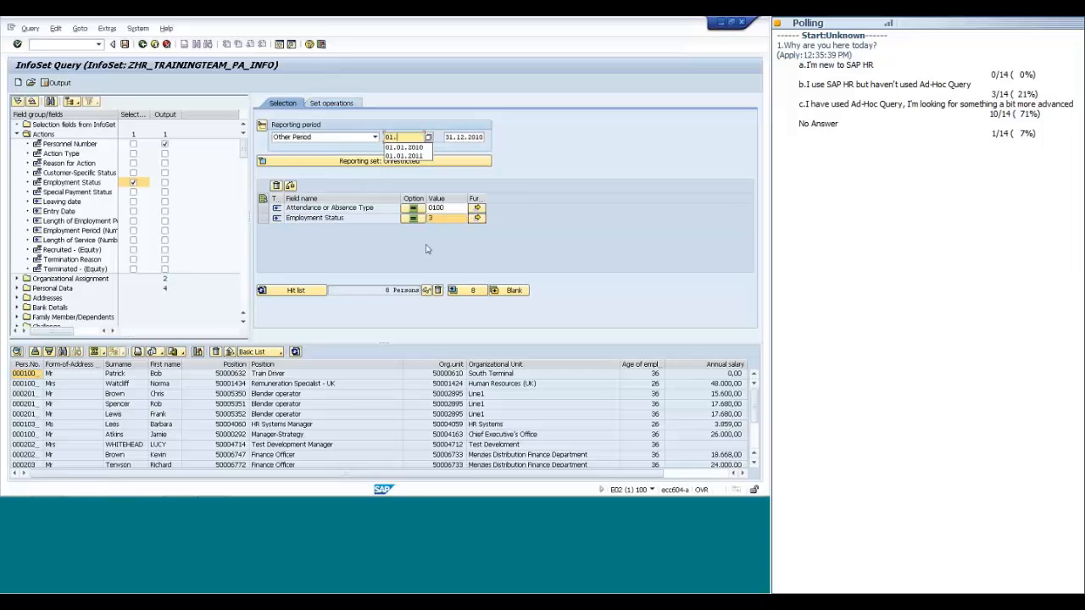
pyautogui.write('01.2011')
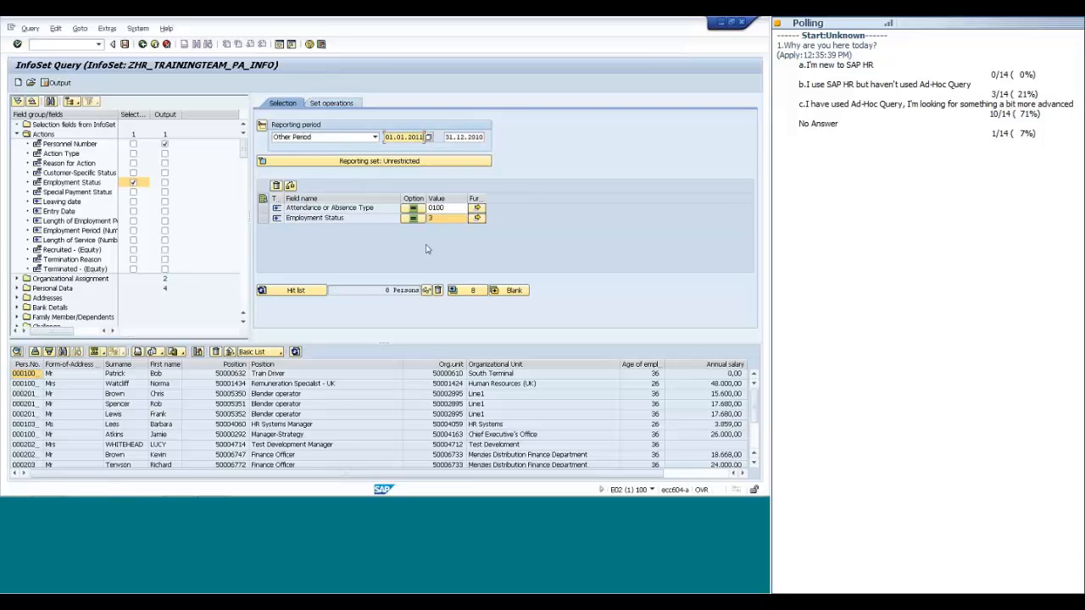
pyautogui.press('Tab')
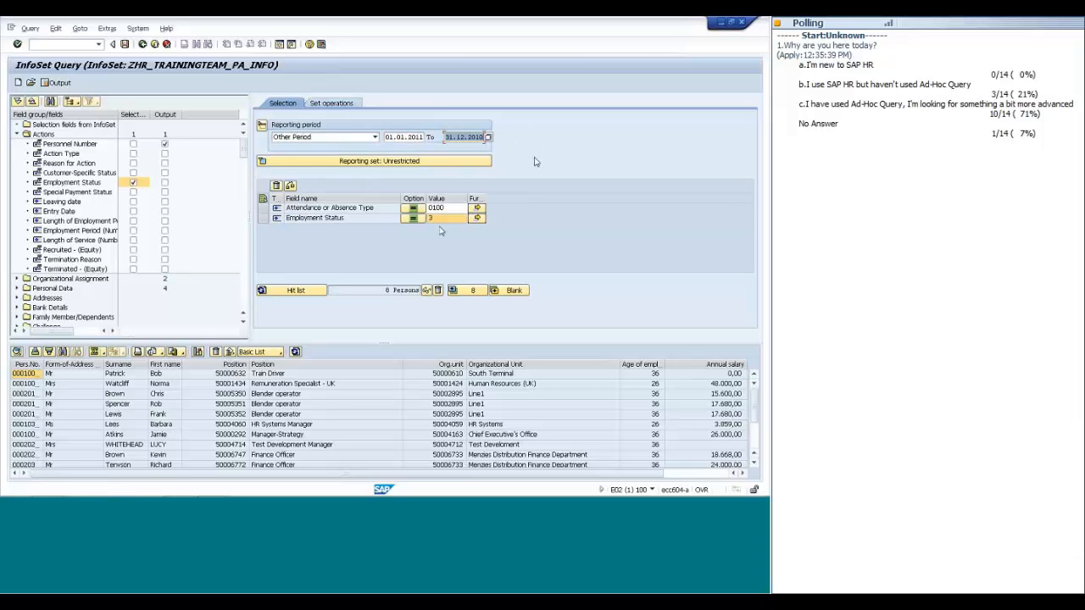
pyautogui.write('01')
pyautogui.press('BackSpace')
pyautogui.press('BackSpace')
pyautogui.write('3')
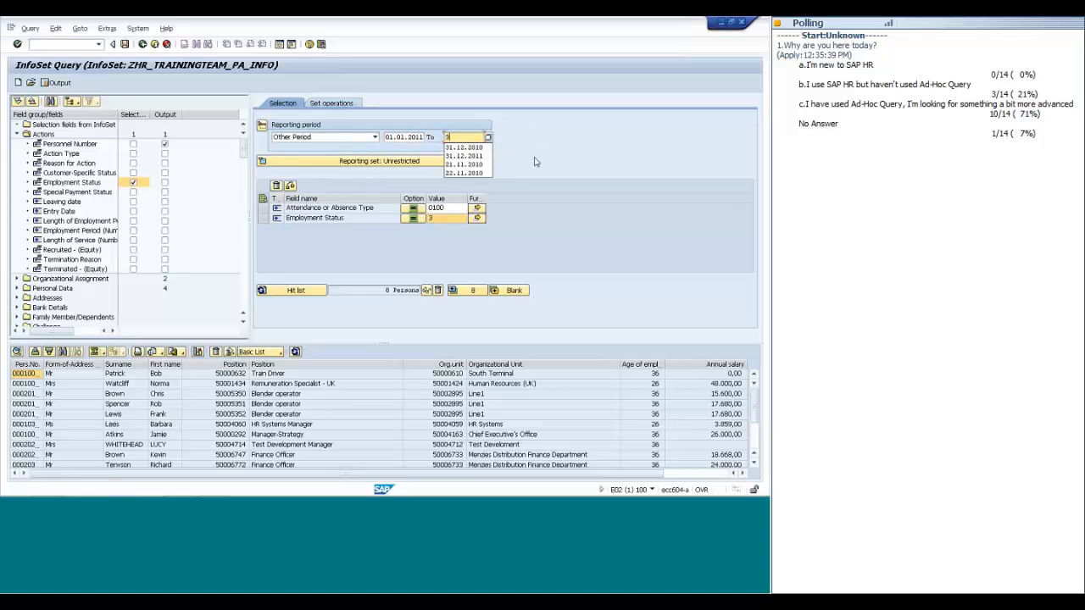
pyautogui.write('1.12.2011')
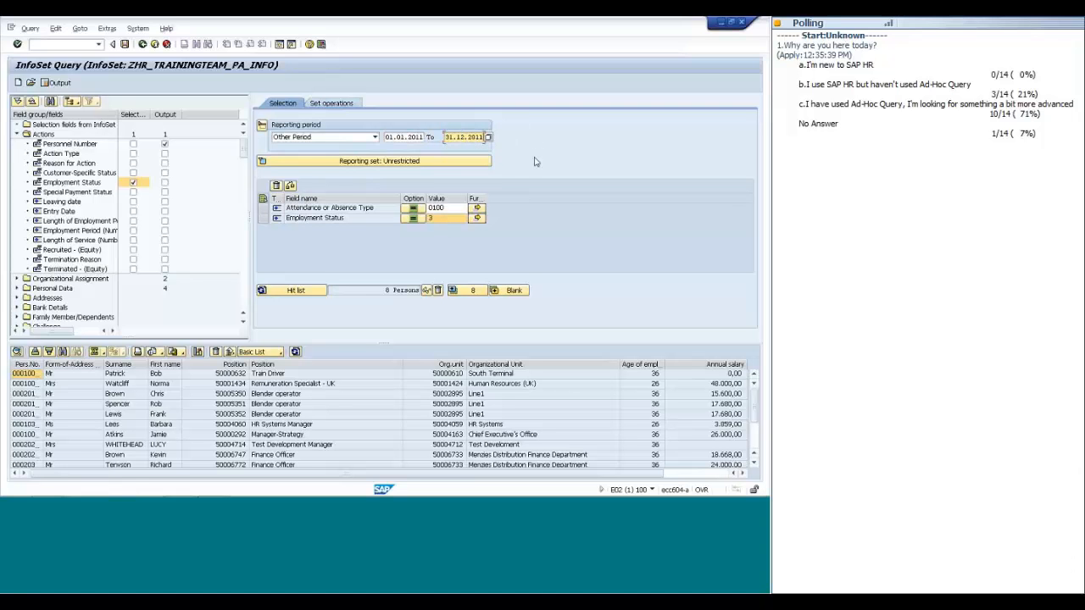
pyautogui.press('Return')
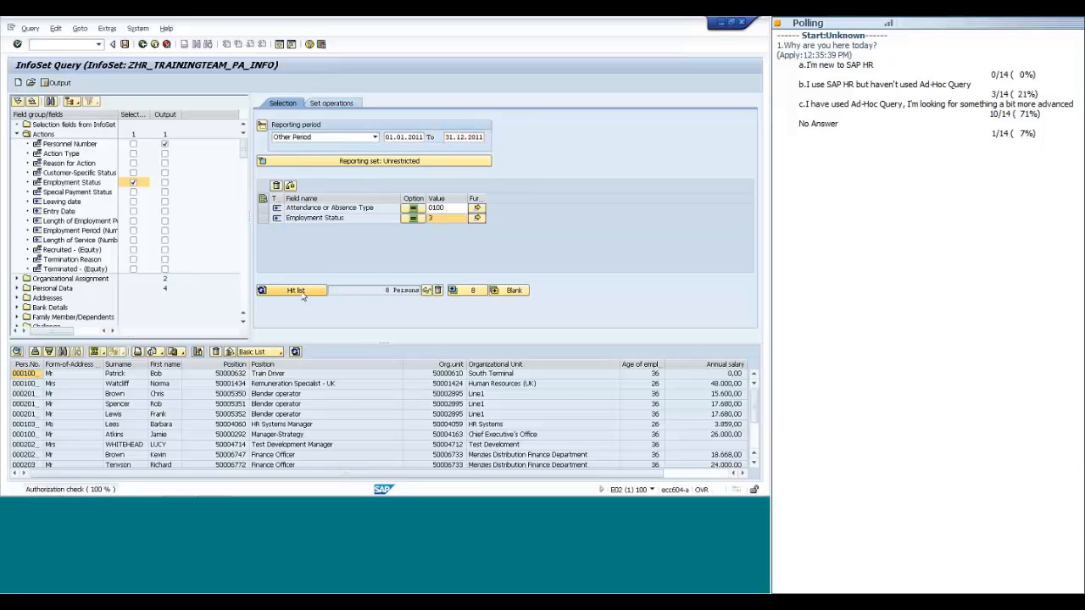
pyautogui.click(507, 295)
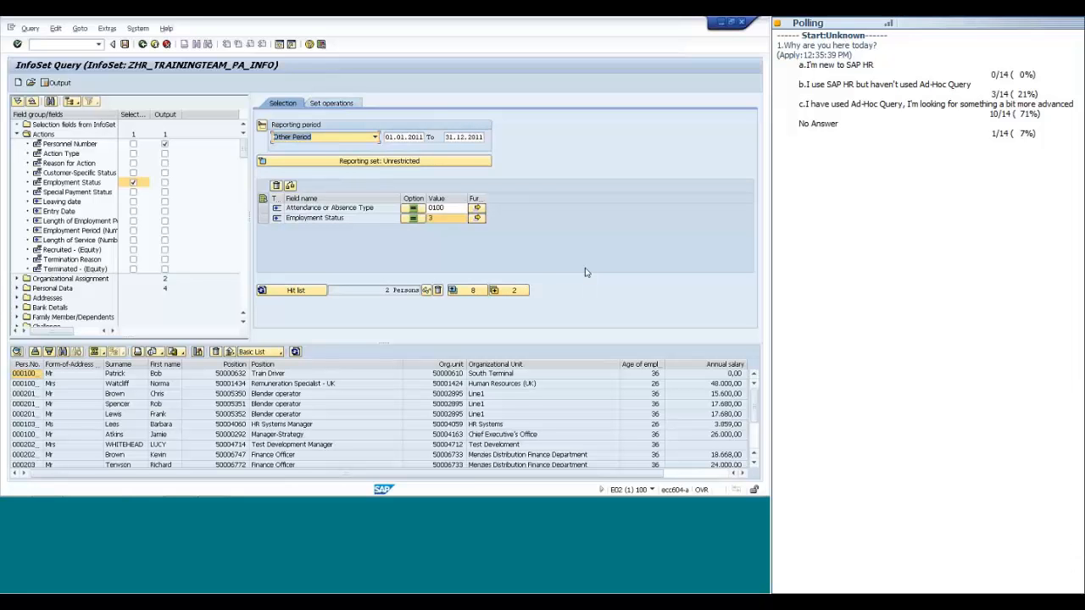
# Review the 8-person set A and 2-person set B, then intersect them to leave 1 person.
pyautogui.click(330, 103)
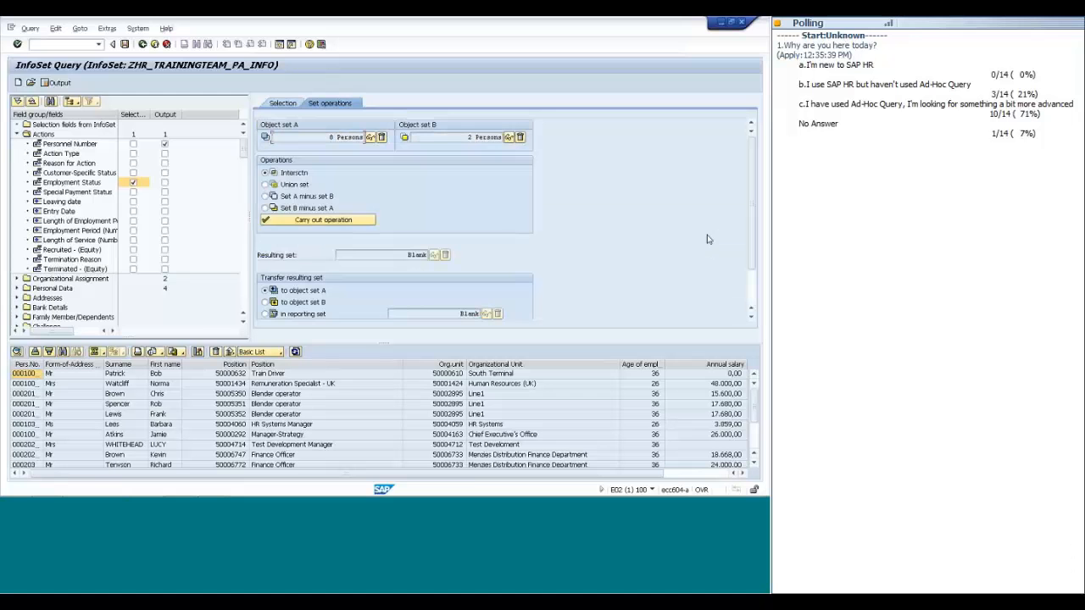
pyautogui.click(370, 137)
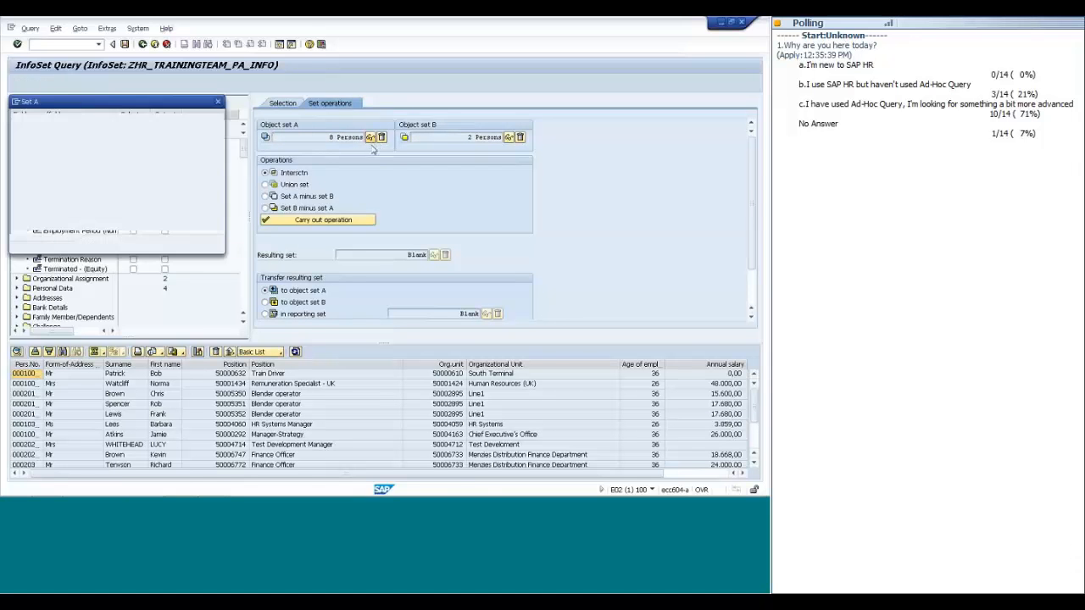
pyautogui.click(218, 102)
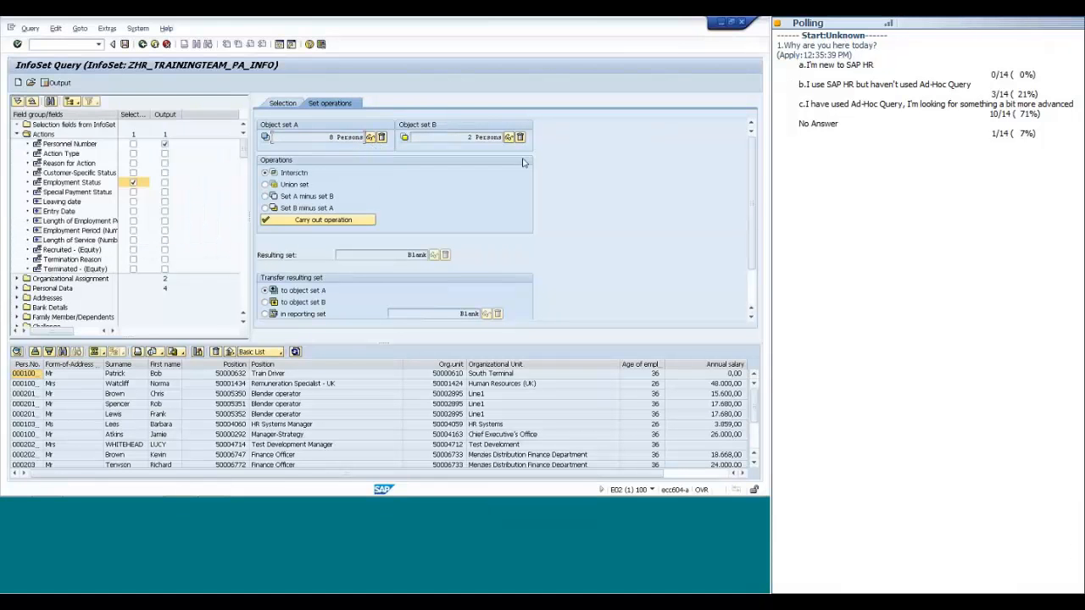
pyautogui.click(508, 137)
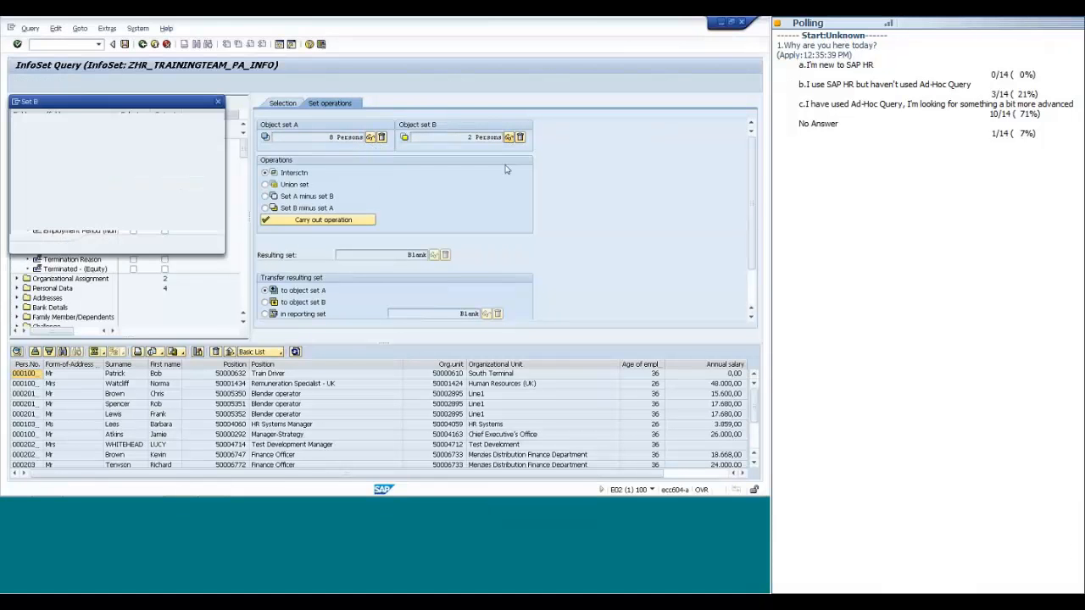
pyautogui.click(217, 102)
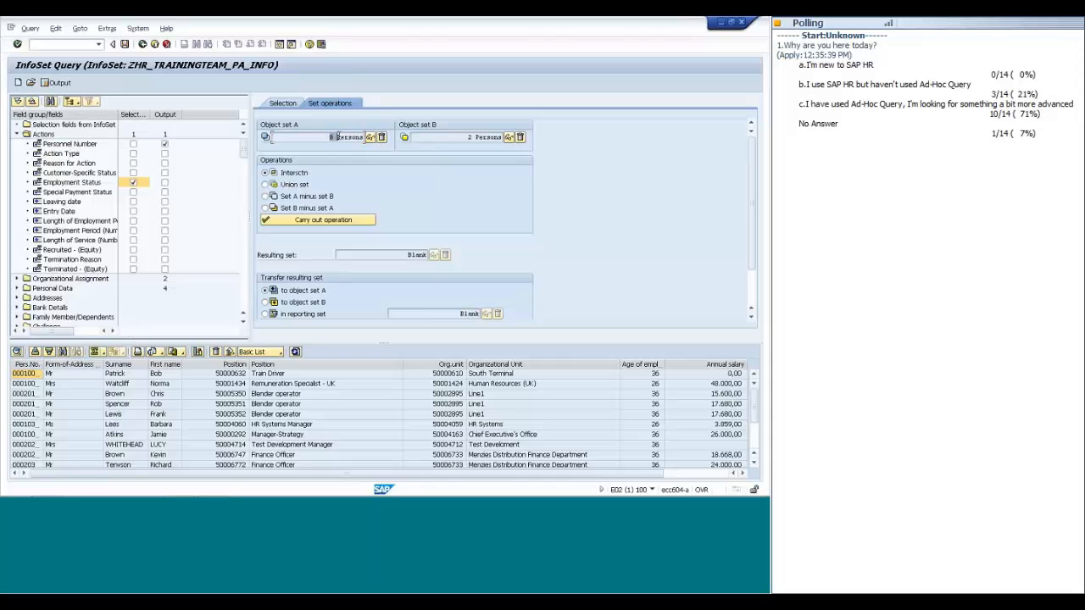
pyautogui.click(302, 222)
pyautogui.click(433, 255)
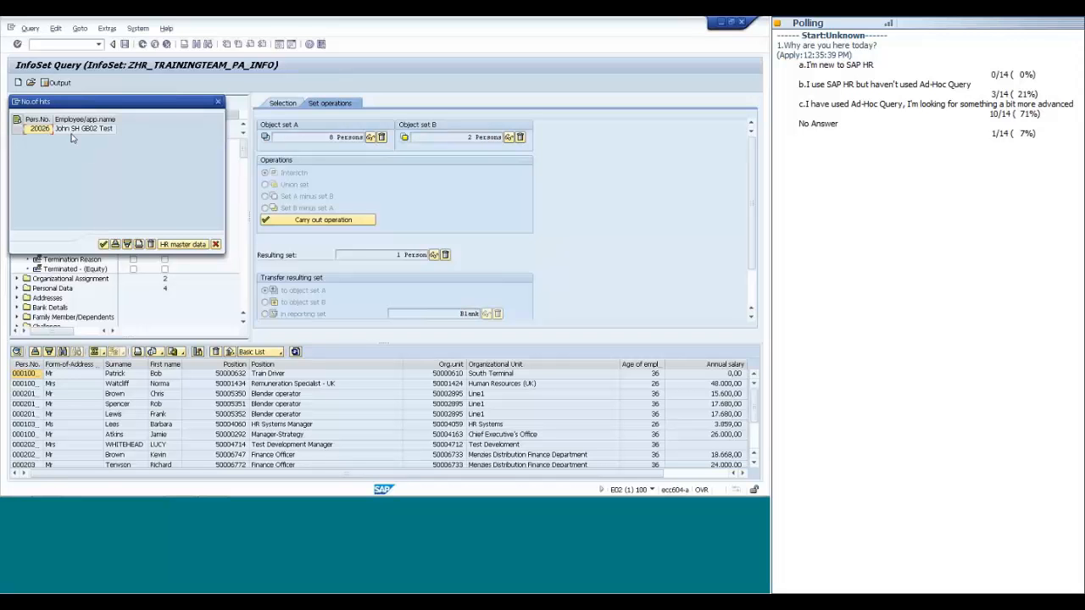
pyautogui.click(215, 244)
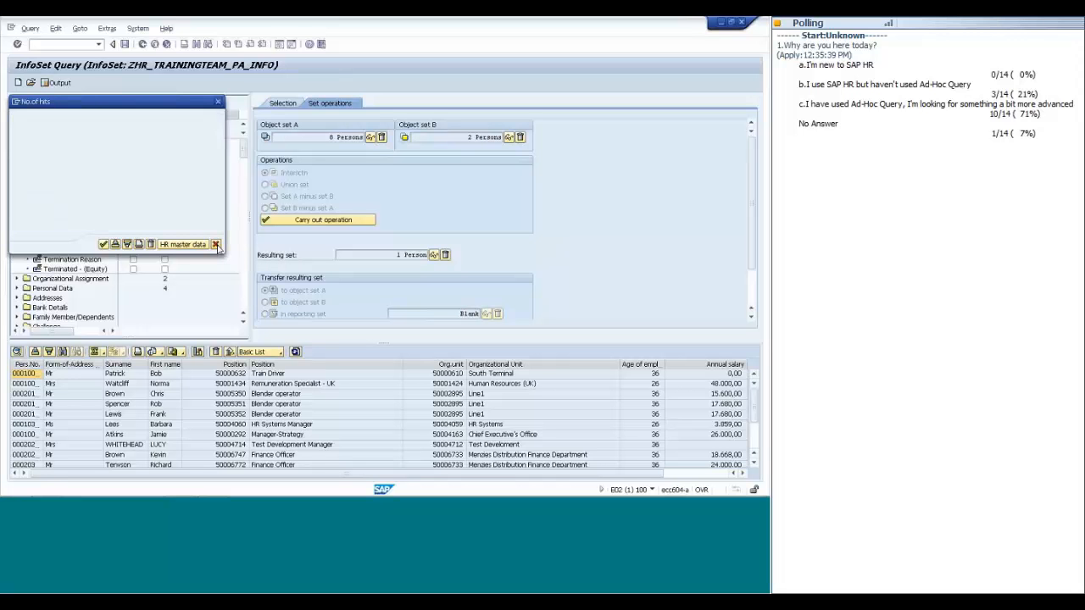
pyautogui.click(371, 137)
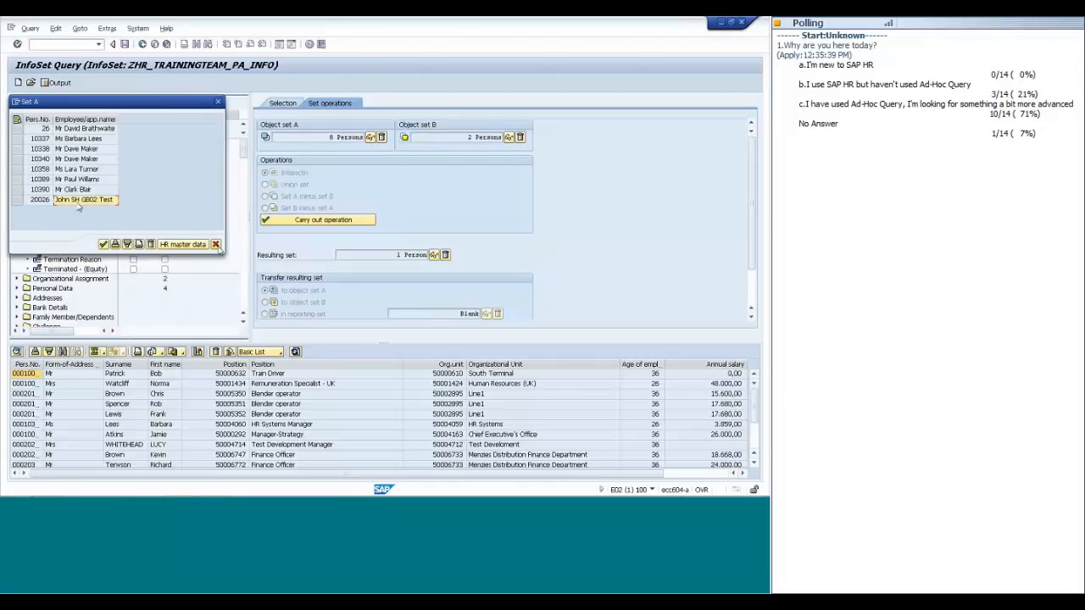
pyautogui.click(215, 244)
pyautogui.click(508, 138)
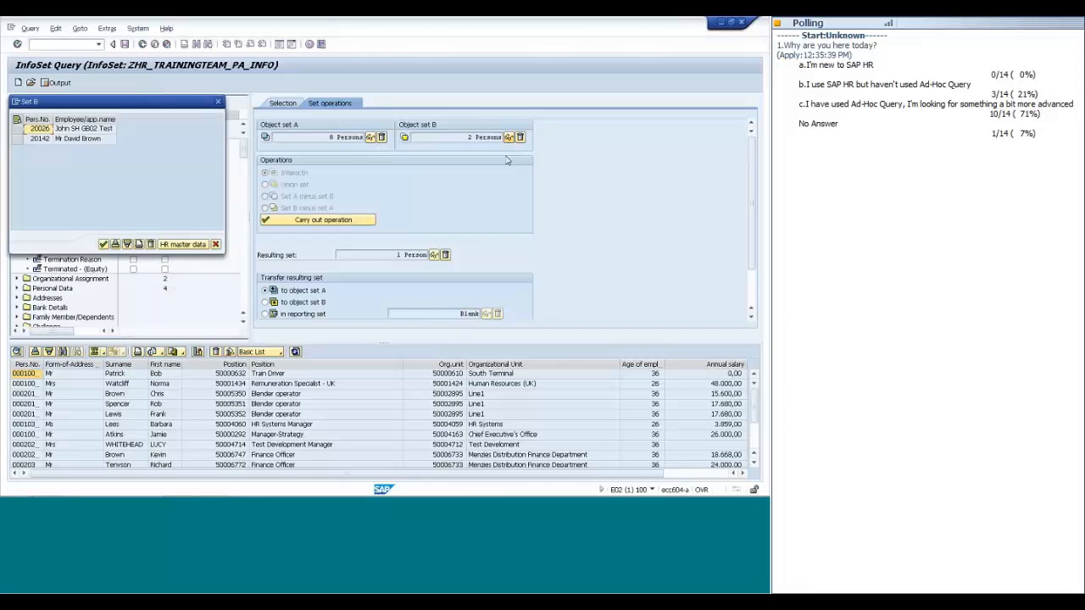
pyautogui.click(74, 130)
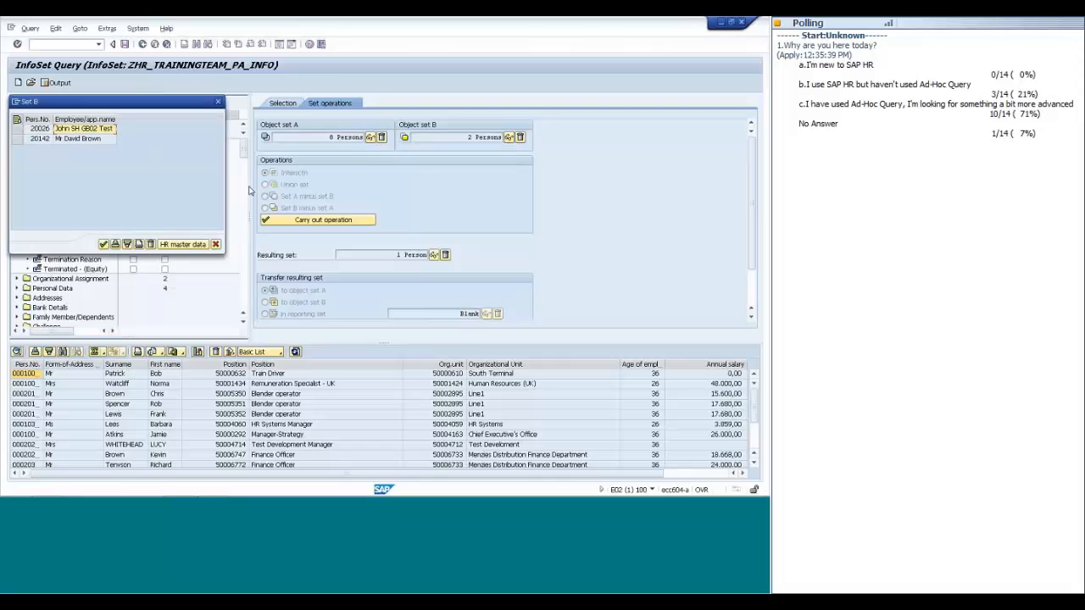
pyautogui.click(215, 244)
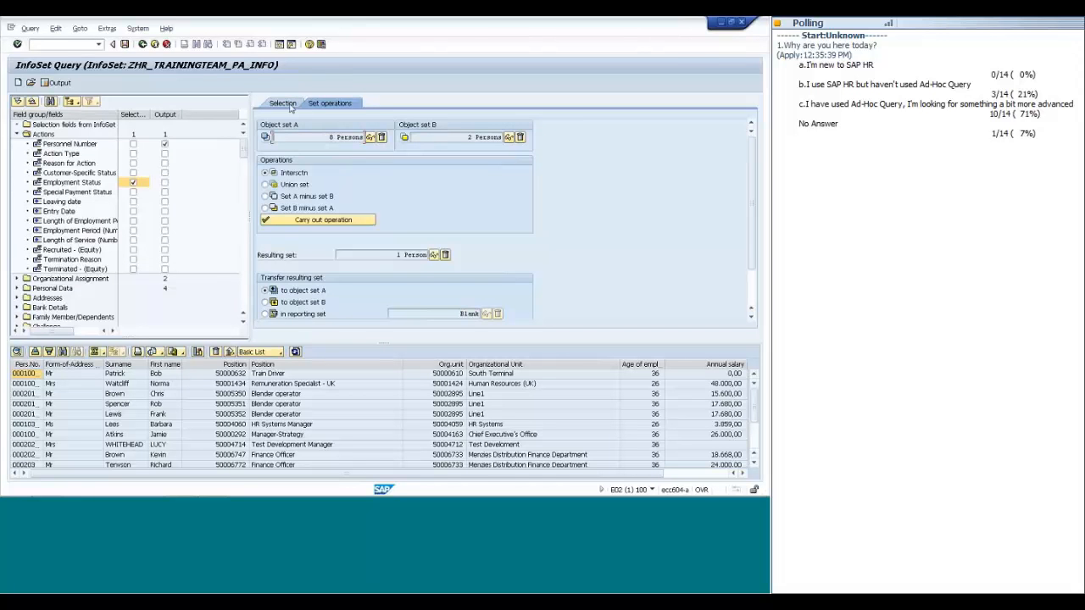
# Combine set A and set B with Union set to produce a 9-person resulting set.
pyautogui.click(285, 103)
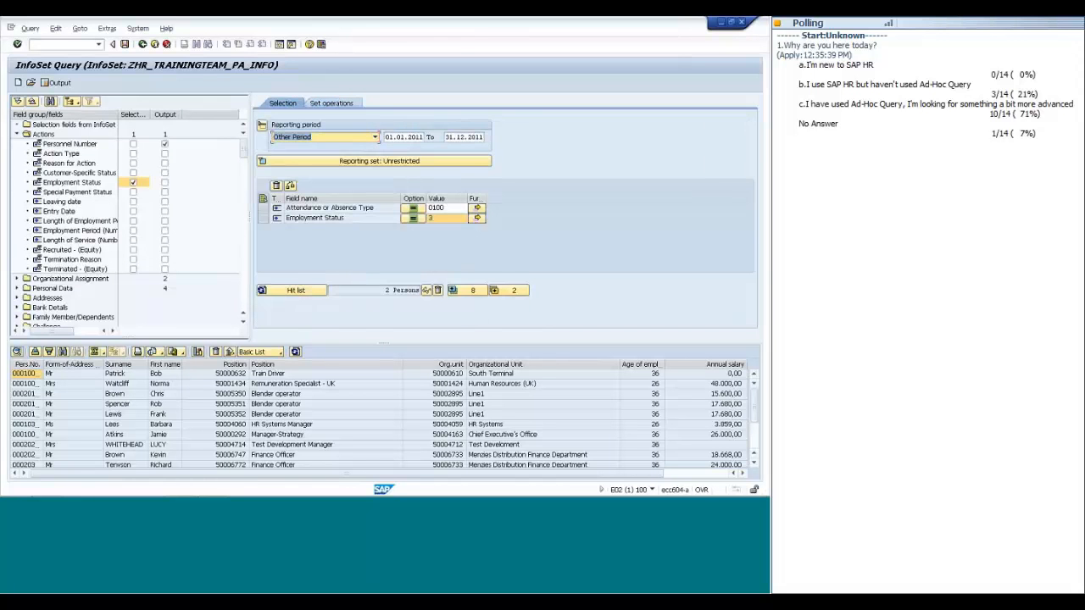
pyautogui.click(331, 104)
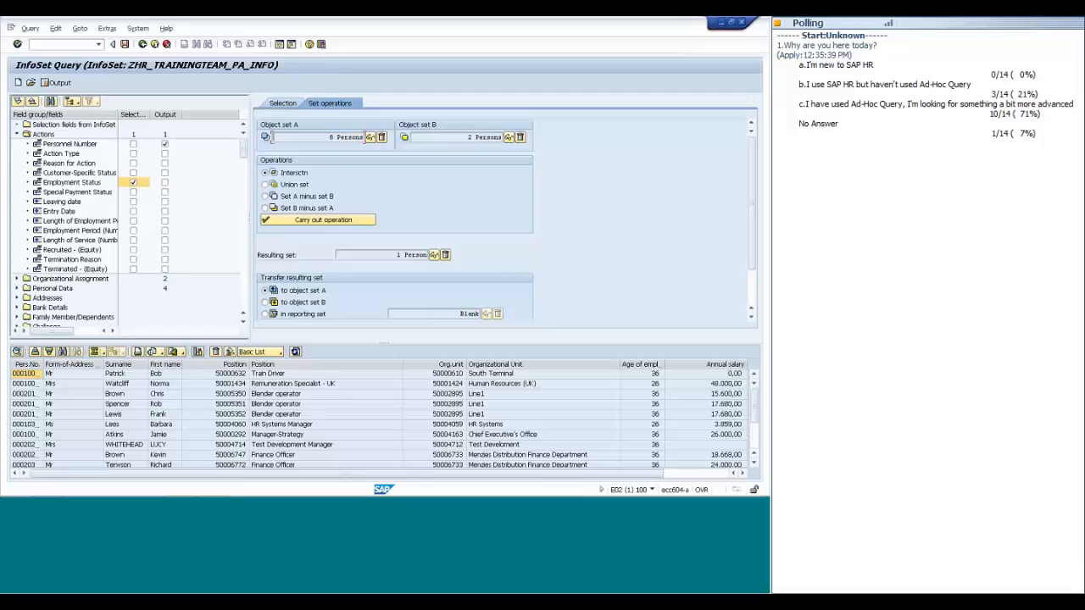
pyautogui.click(265, 184)
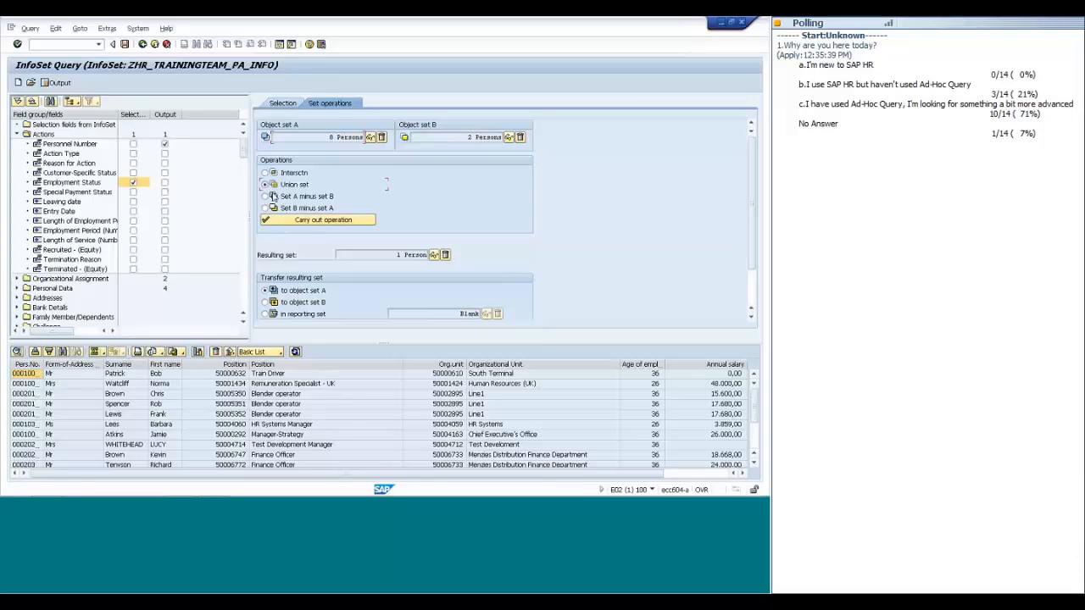
pyautogui.click(314, 222)
pyautogui.moveTo(753, 244); pyautogui.dragTo(753, 291)
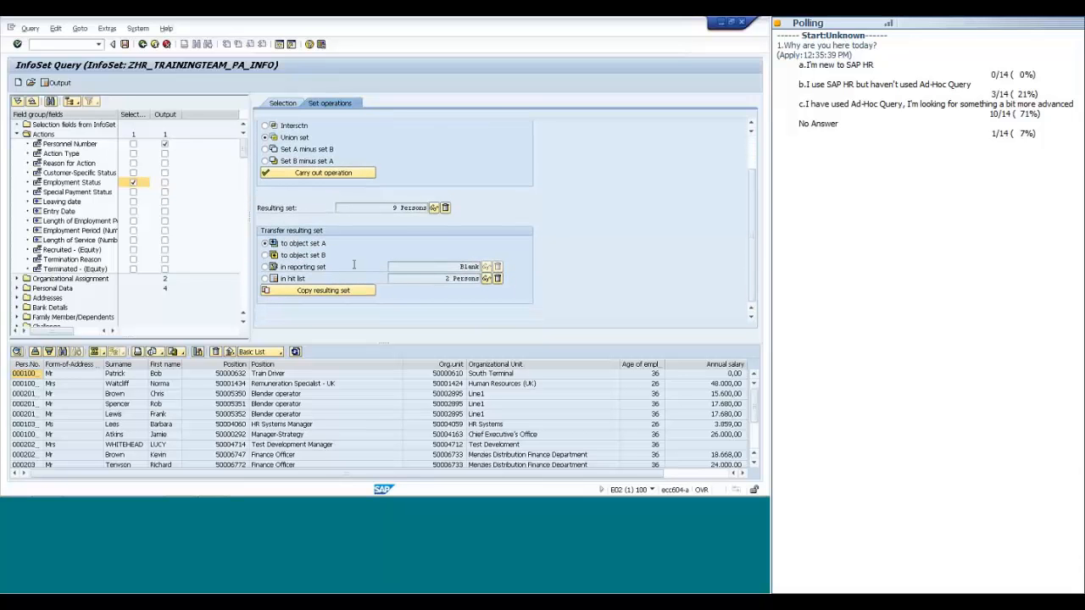
# Copy the 9-person union result into the reporting set and the hit list.
pyautogui.click(266, 267)
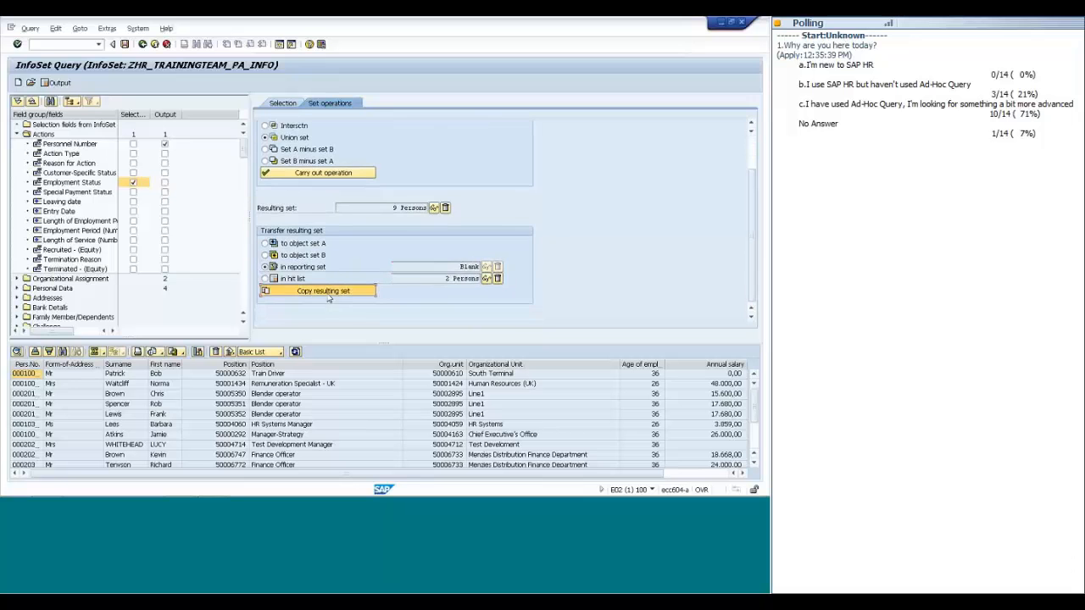
pyautogui.click(265, 289)
pyautogui.click(265, 279)
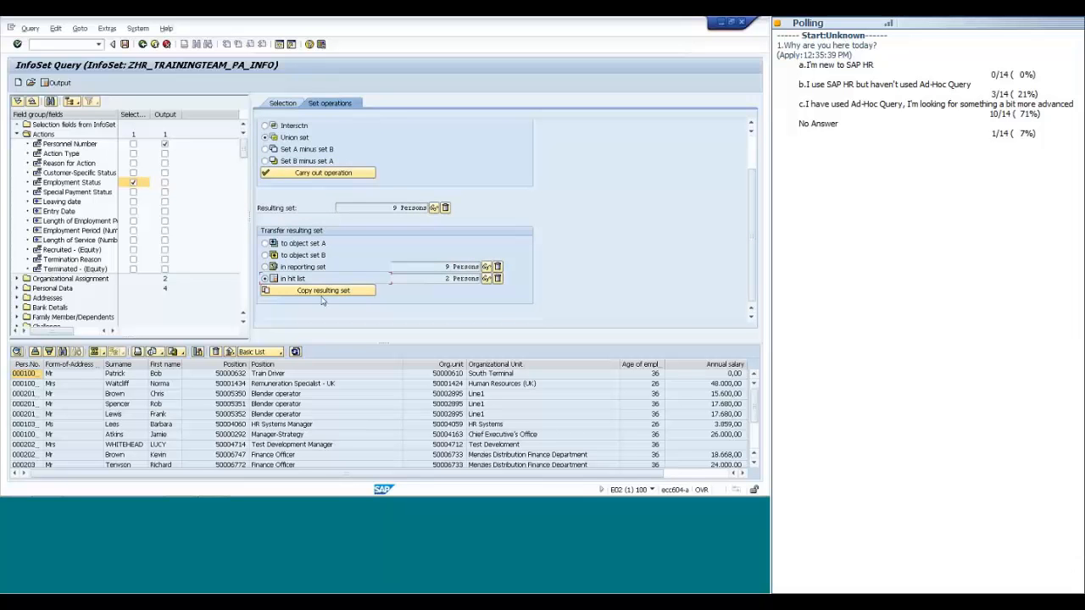
pyautogui.click(323, 291)
# Delete the Employment Status row from the selection criteria.
pyautogui.click(282, 102)
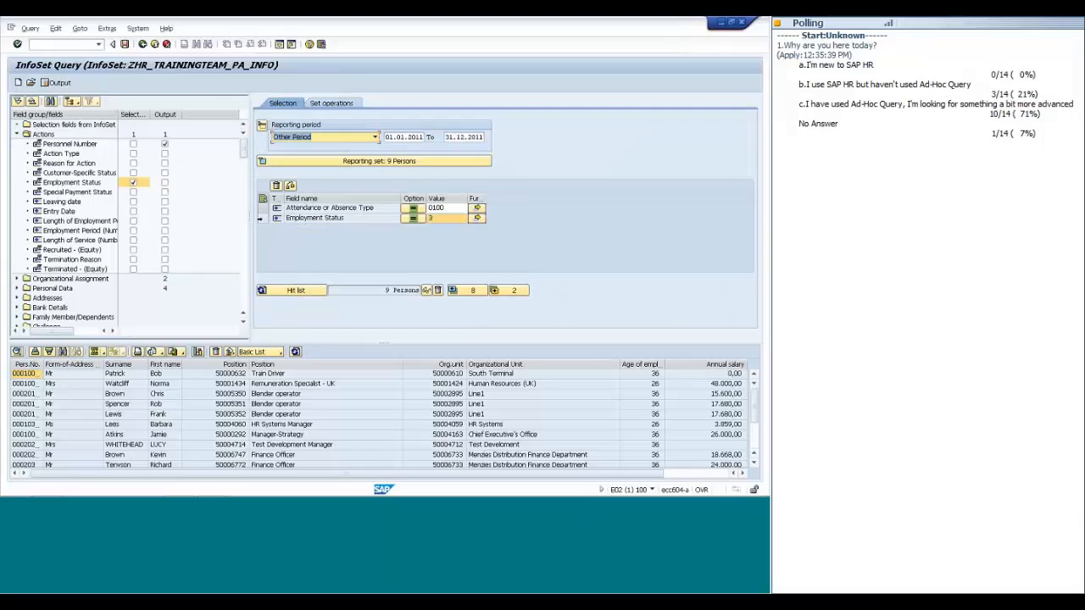
pyautogui.click(263, 218)
pyautogui.click(277, 185)
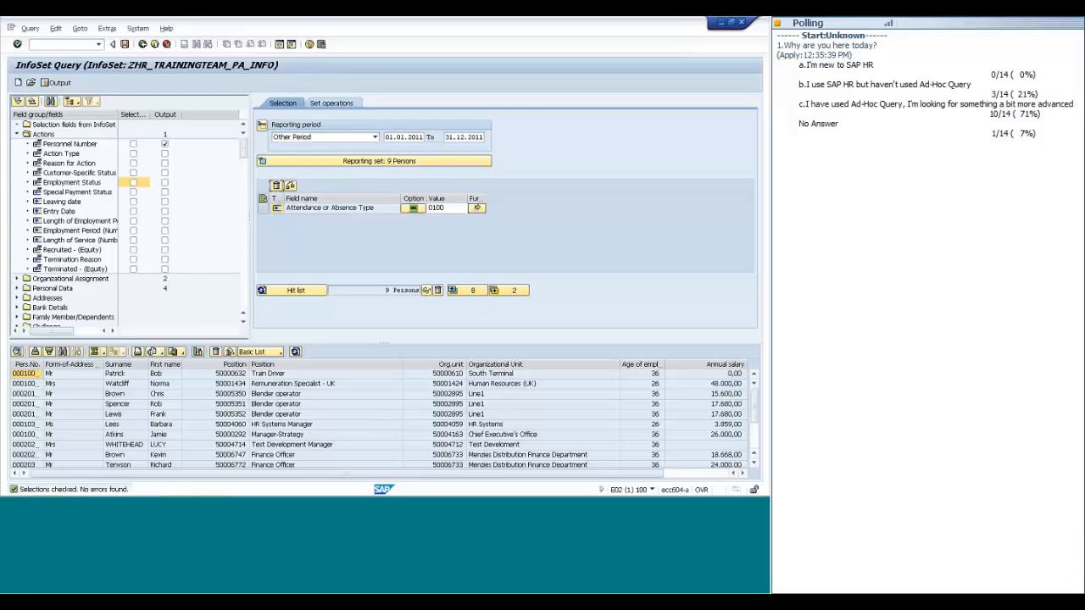
# Refresh the query and confirm a 2-person hit list for absence type 0100 in 2011.
pyautogui.click(56, 83)
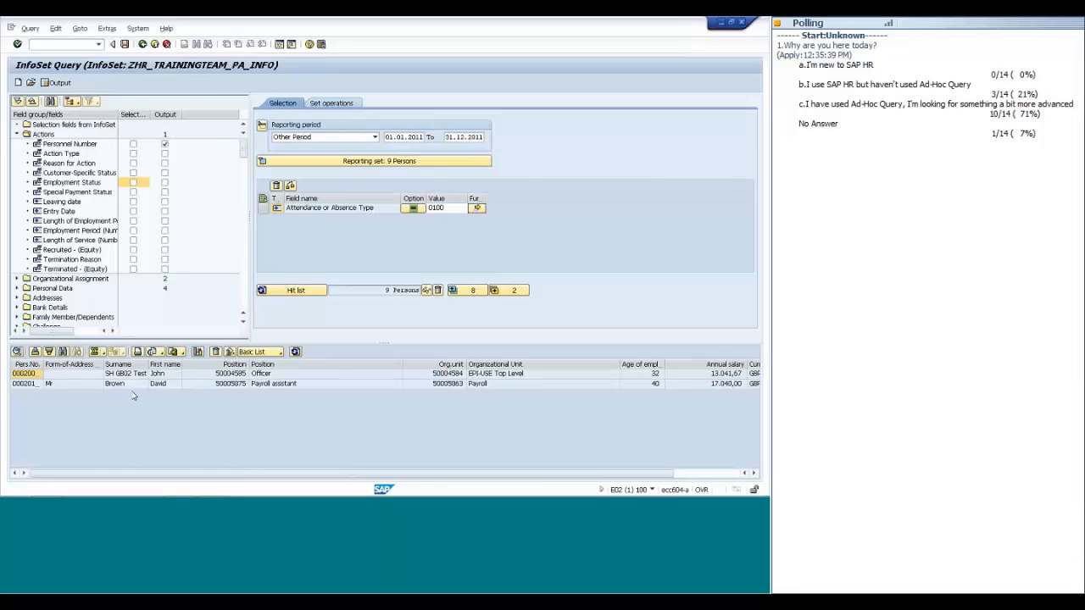
pyautogui.click(332, 105)
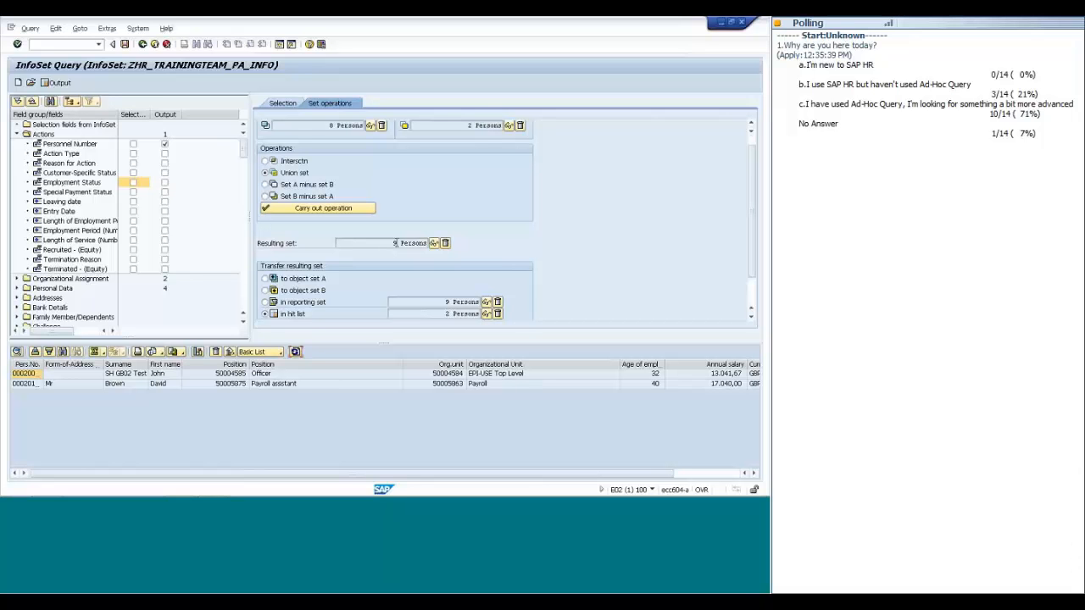
pyautogui.click(283, 104)
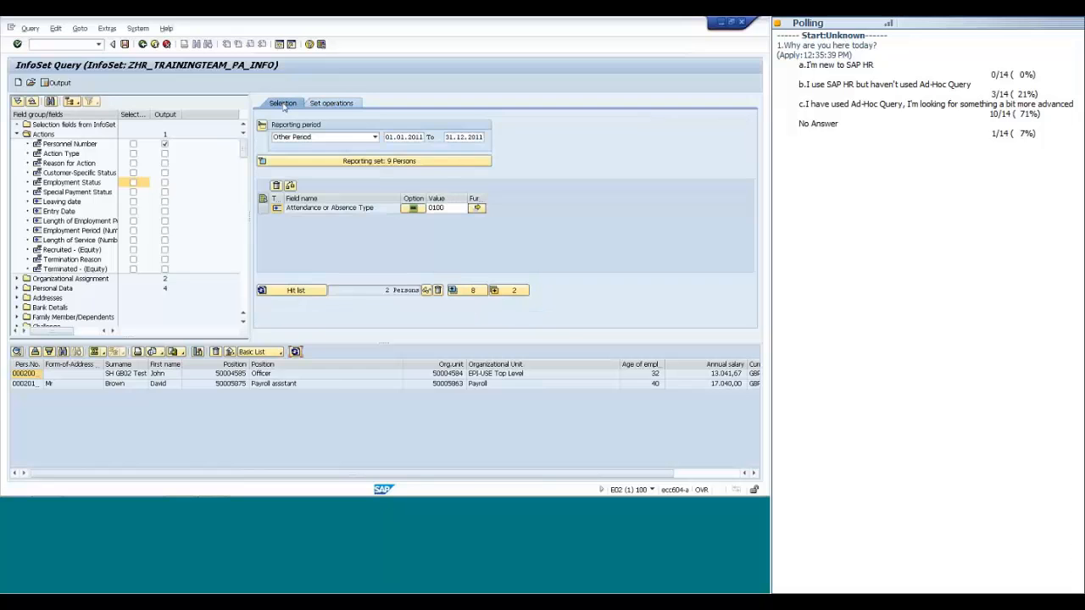
pyautogui.click(331, 104)
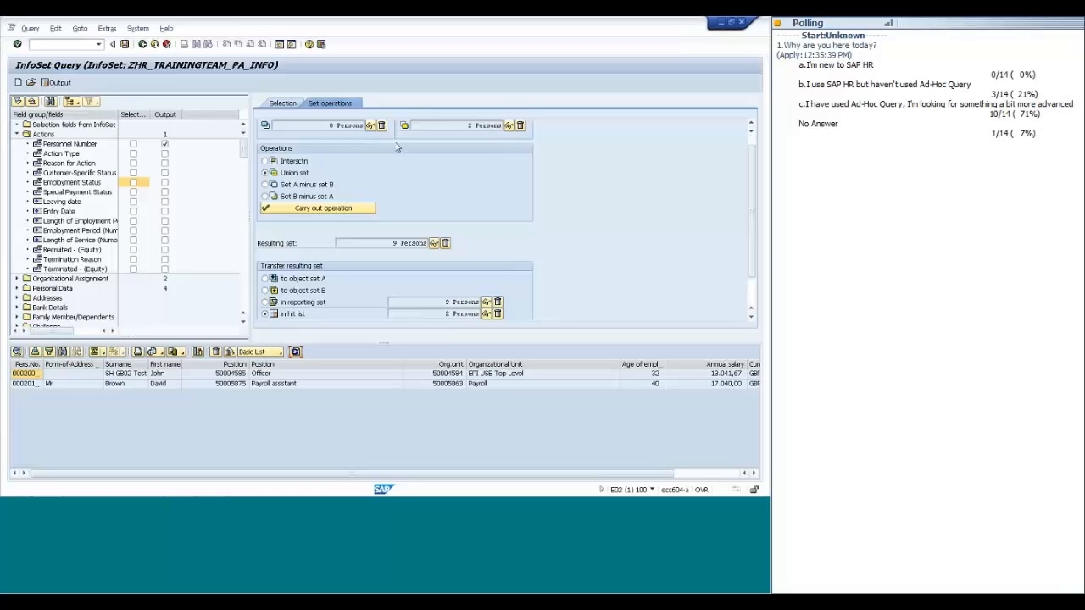
pyautogui.click(284, 105)
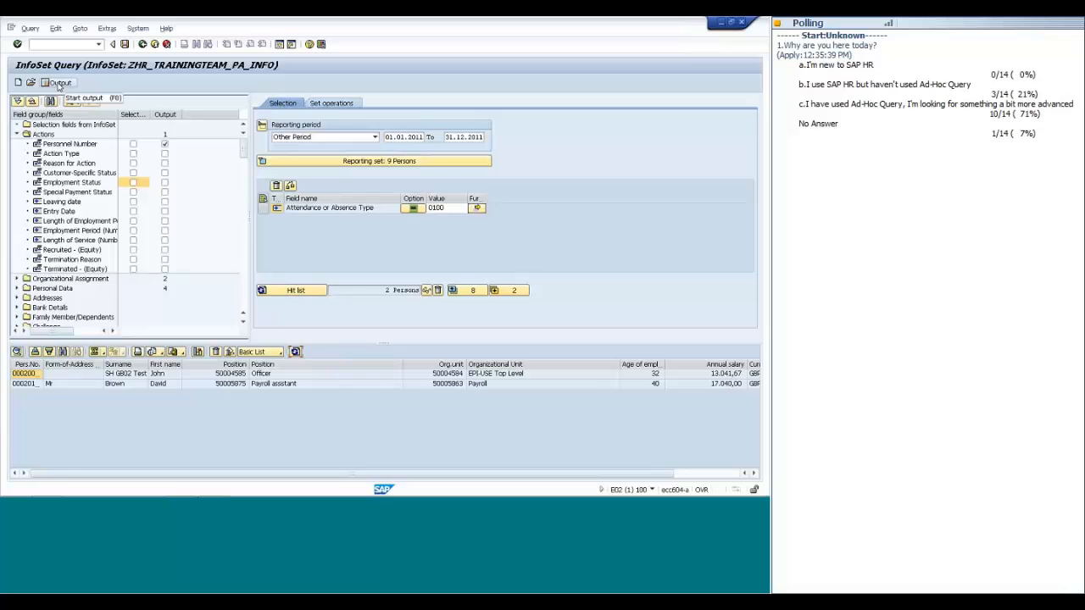
# Output the two-employee list, abandon its Spreadsheet export, and return to the selection screen.
pyautogui.click(60, 83)
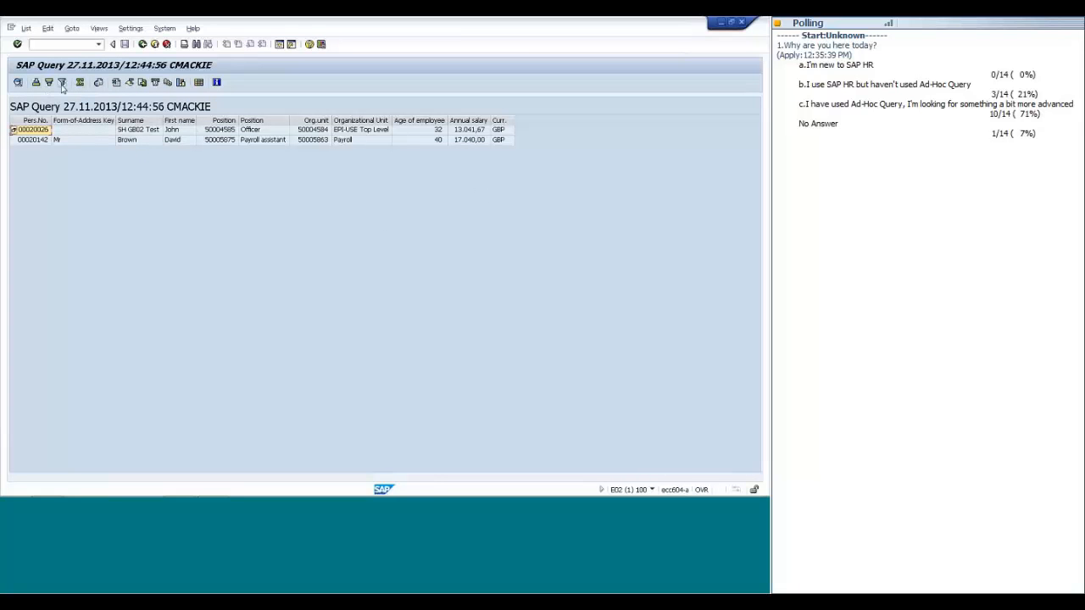
pyautogui.click(144, 88)
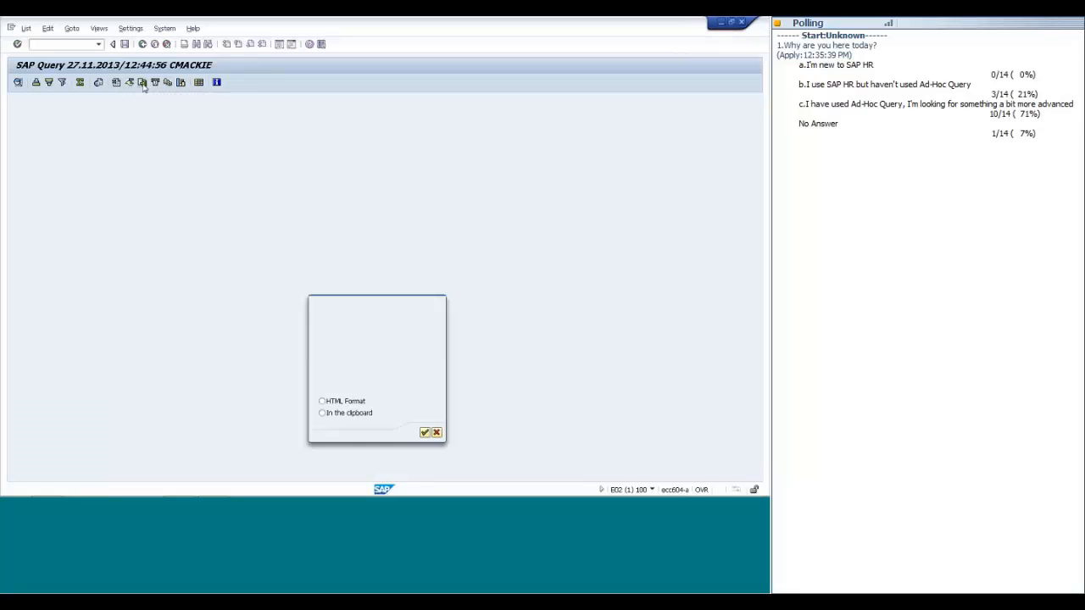
pyautogui.click(336, 380)
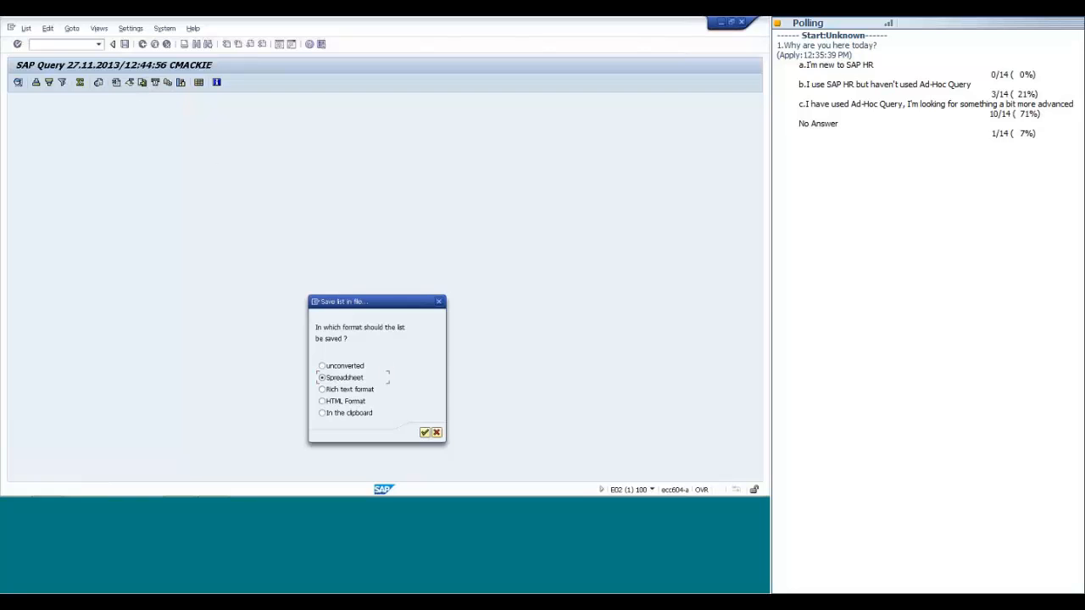
pyautogui.click(425, 432)
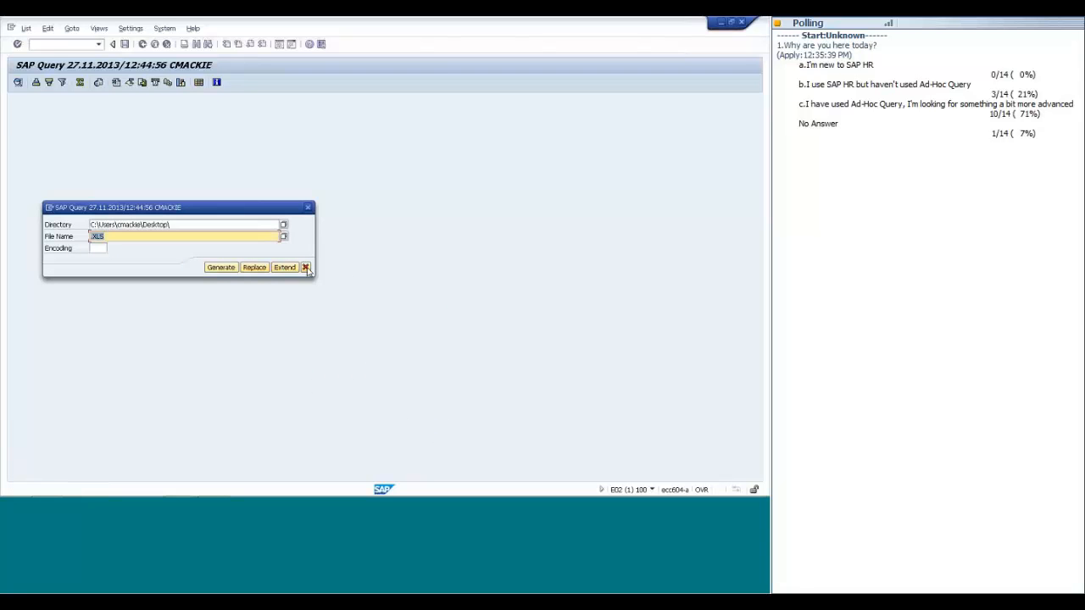
pyautogui.click(306, 268)
pyautogui.click(142, 44)
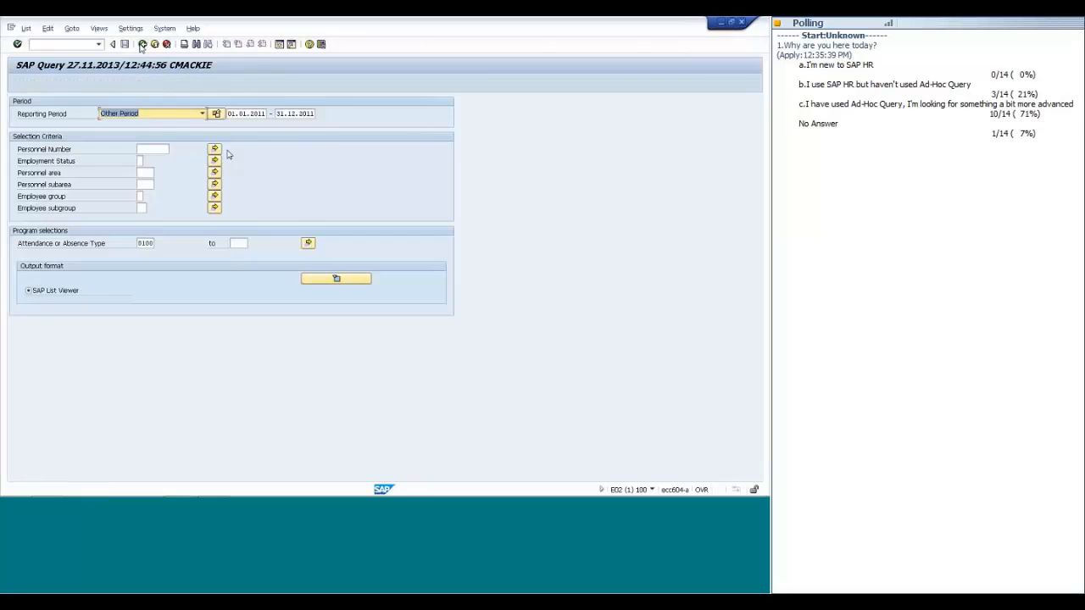
# Go back, check absence type 0100's multiple selection, and hide the set operations.
pyautogui.click(142, 44)
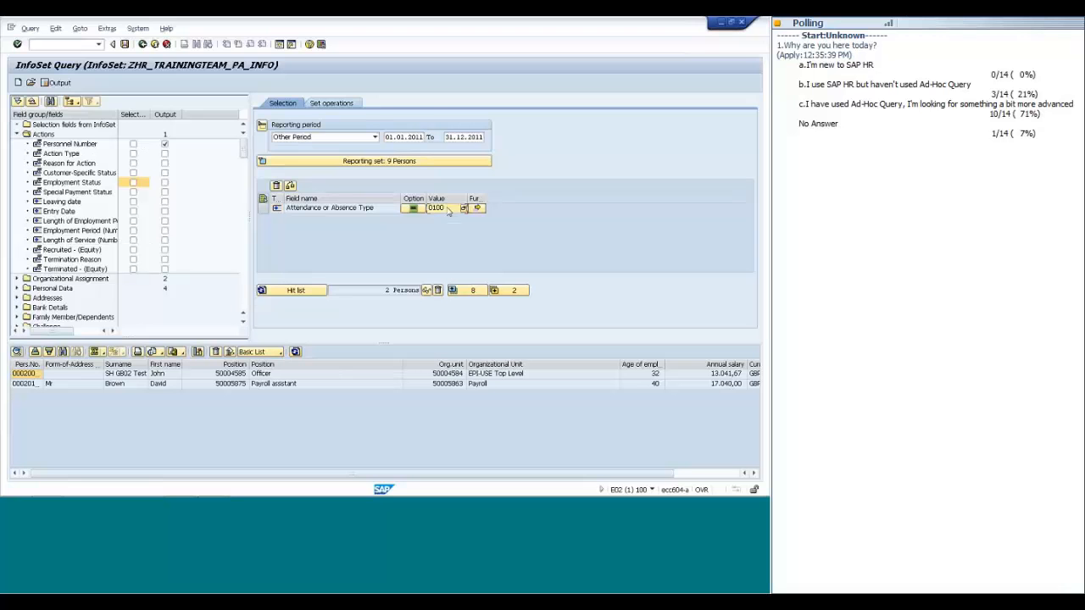
pyautogui.click(476, 207)
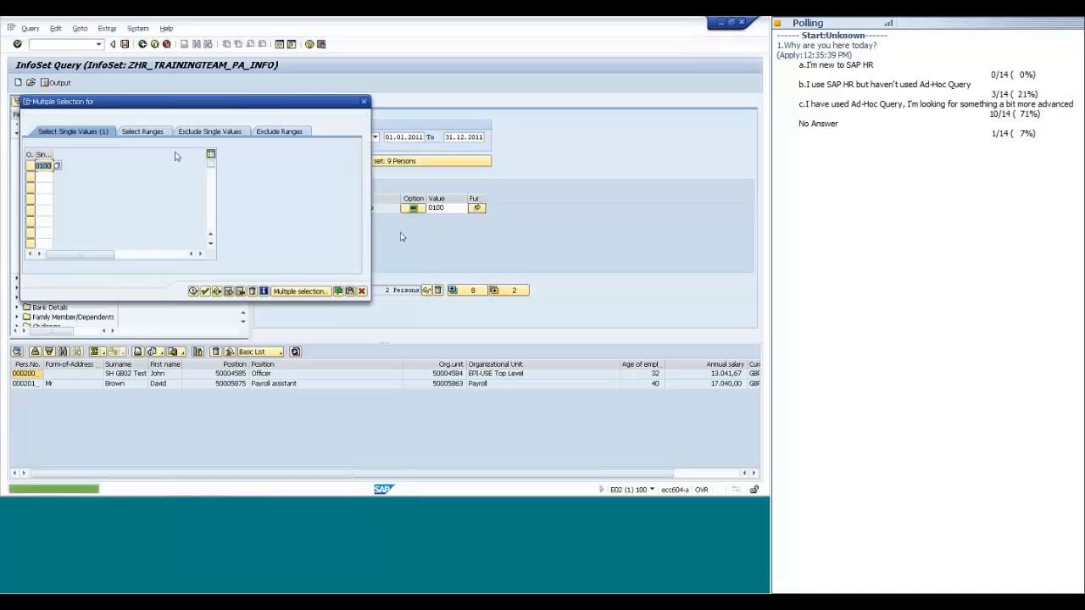
pyautogui.click(361, 291)
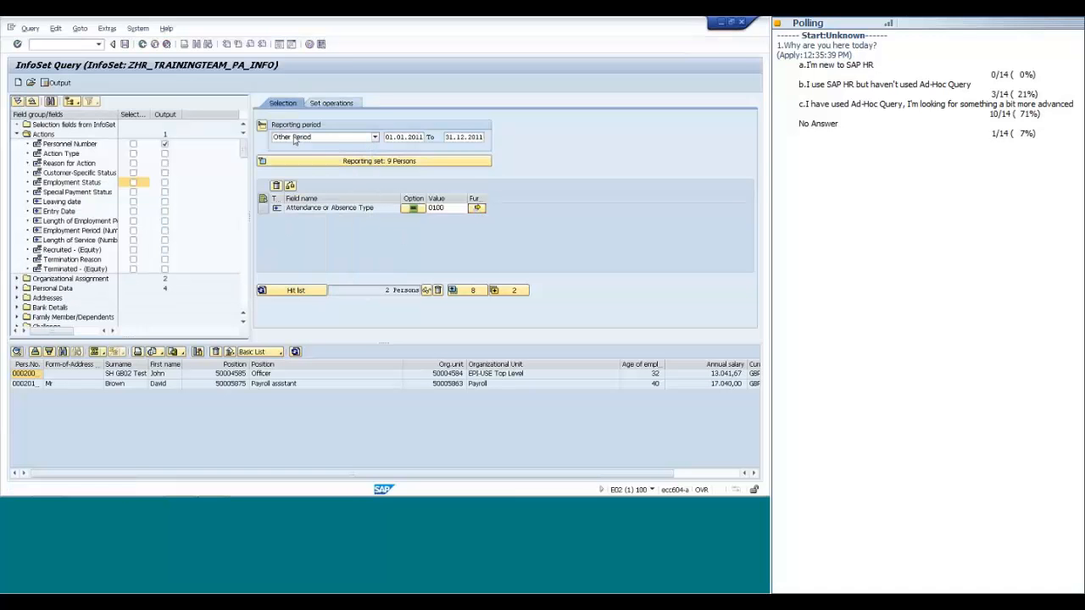
pyautogui.click(107, 28)
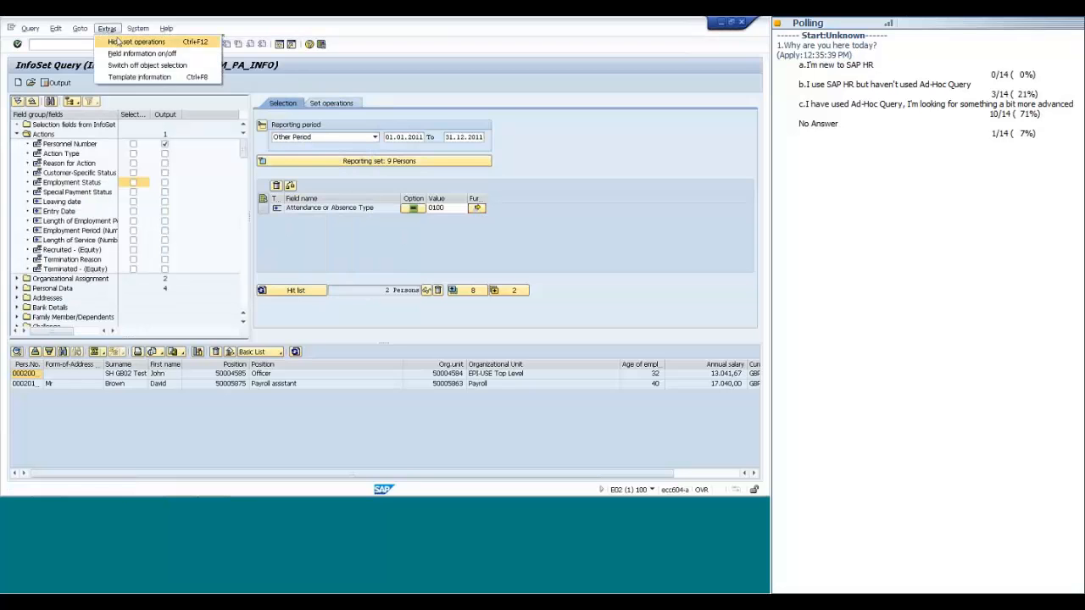
pyautogui.click(131, 43)
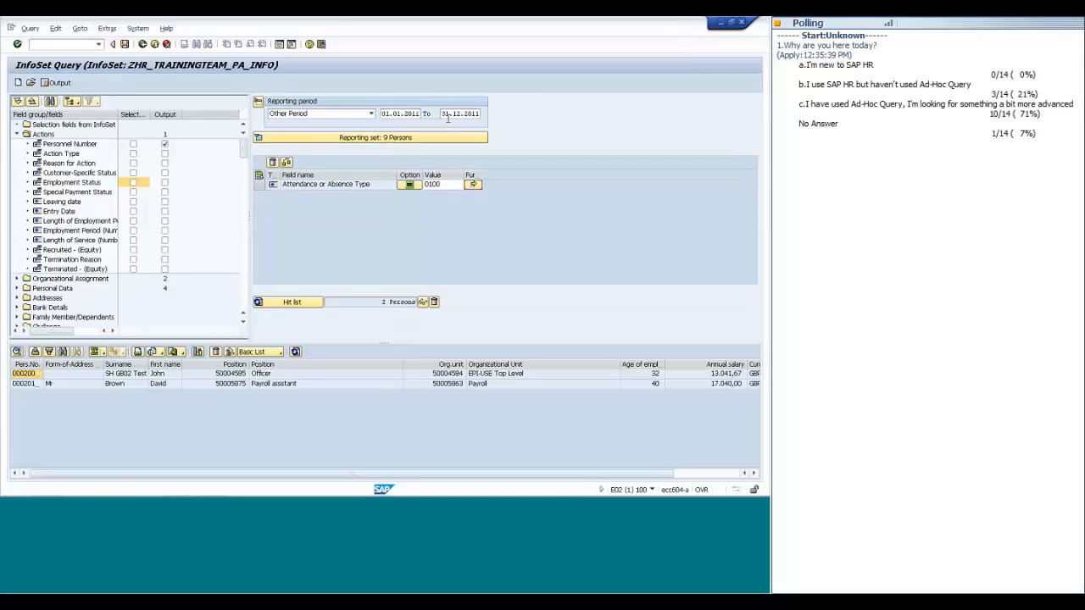
# Keep Other Period, rerun hit list and output for two employees, then switch to PowerPoint Slide Show.
pyautogui.click(370, 113)
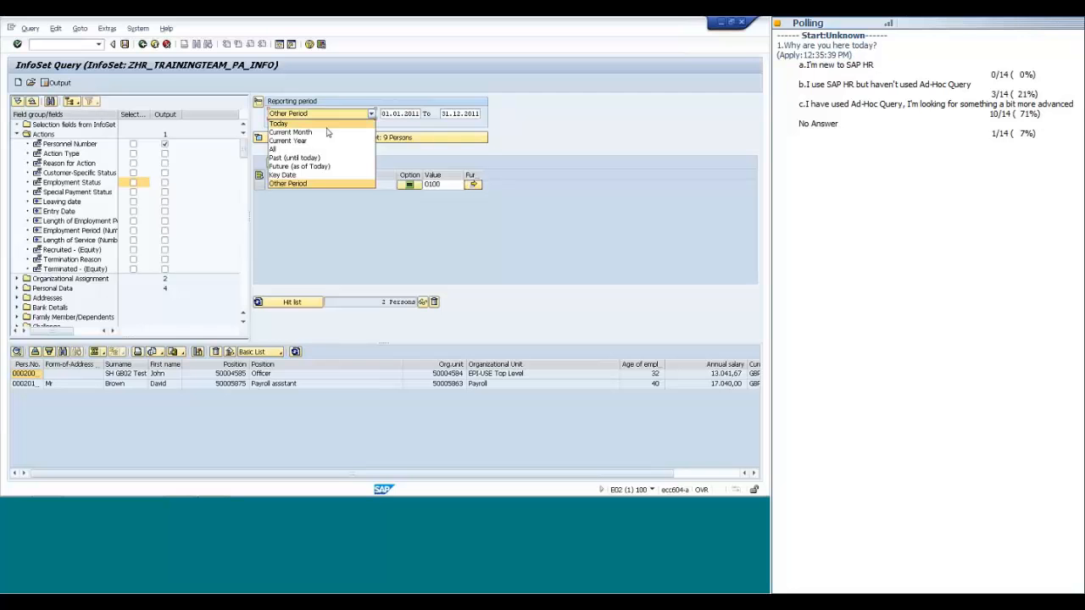
pyautogui.click(487, 157)
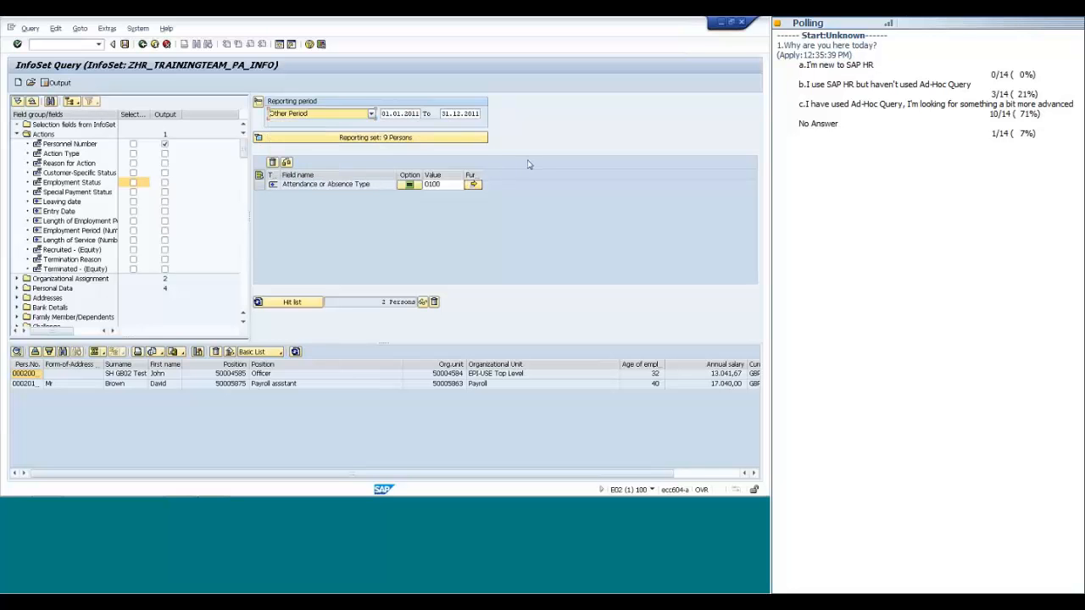
pyautogui.click(284, 302)
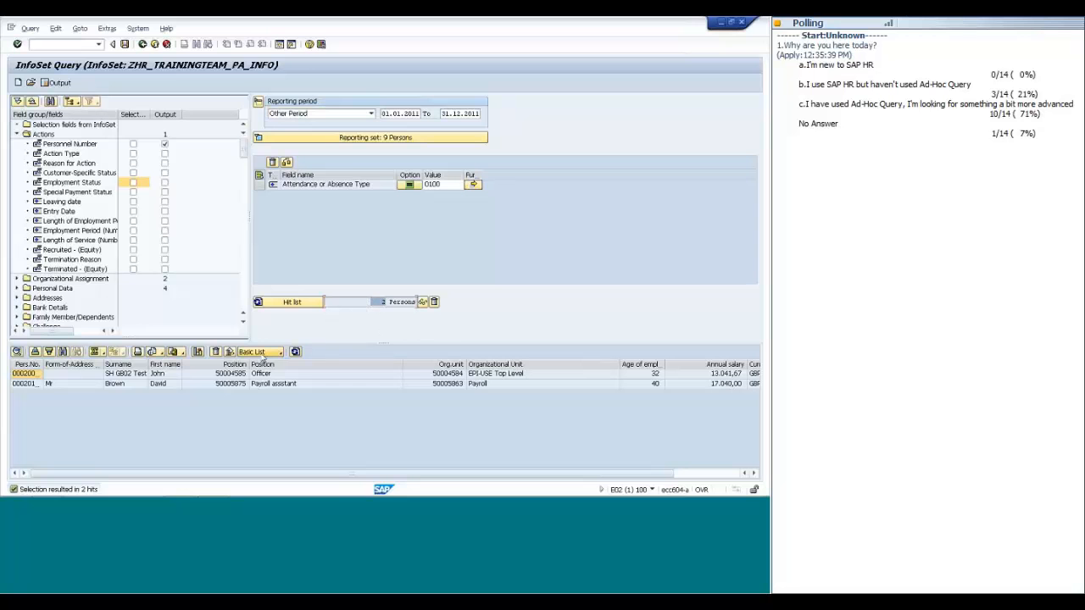
pyautogui.click(295, 352)
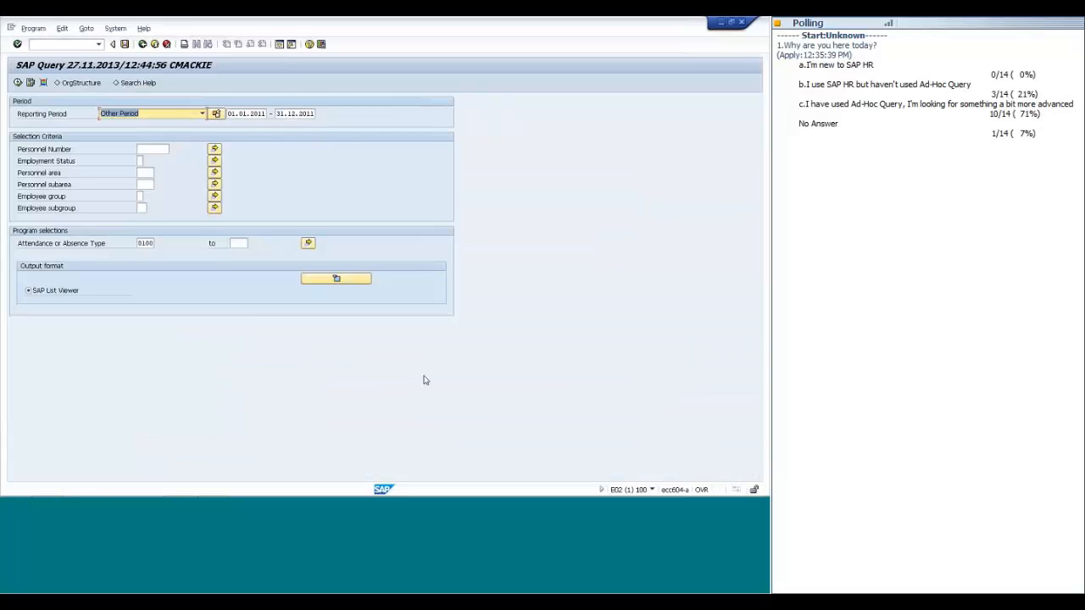
pyautogui.click(17, 83)
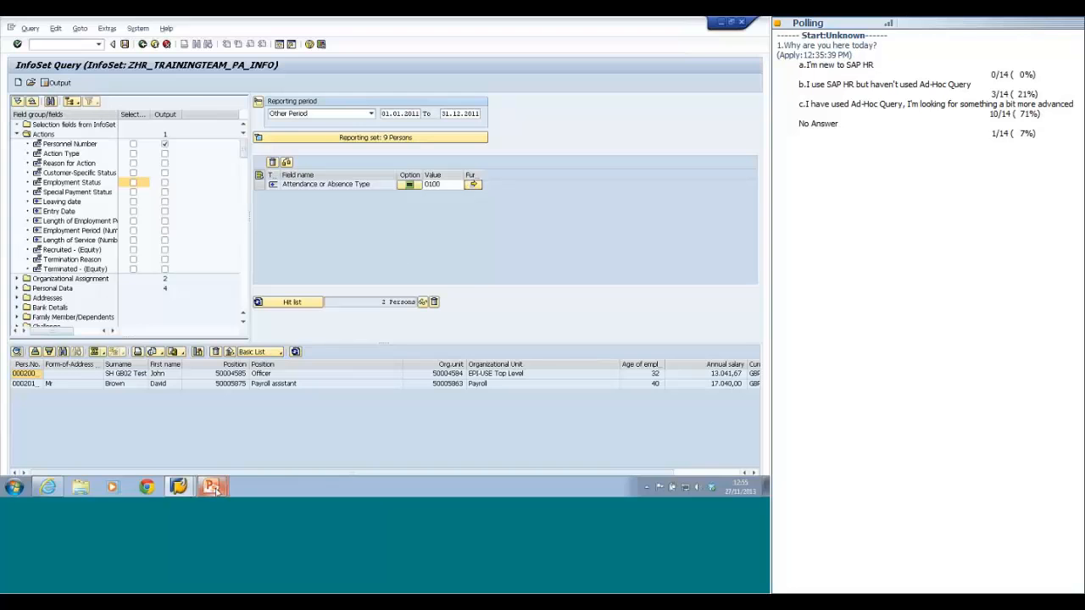
pyautogui.click(211, 487)
pyautogui.click(227, 464)
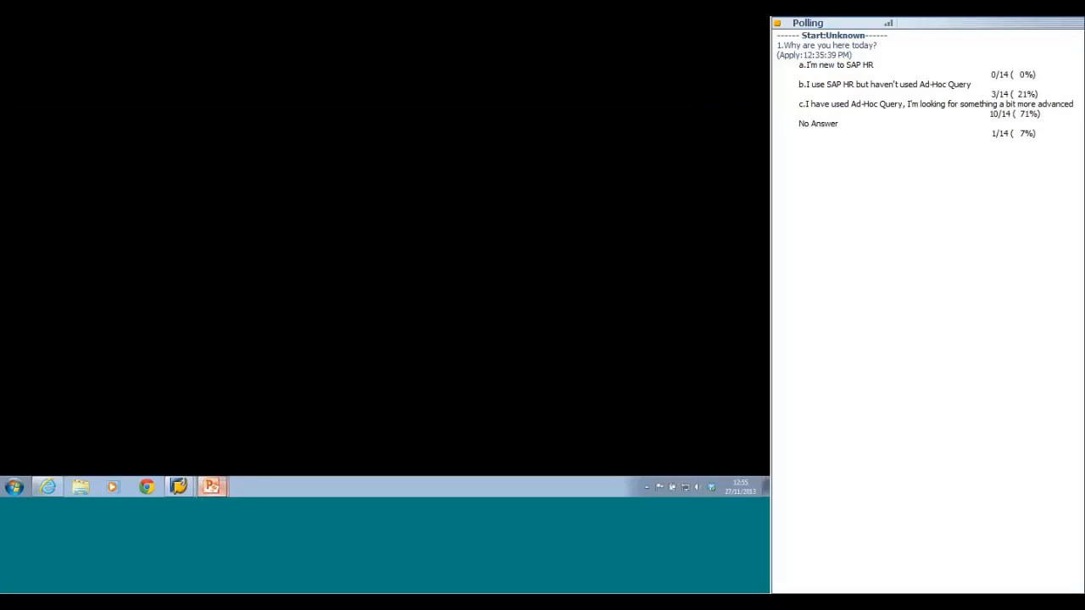